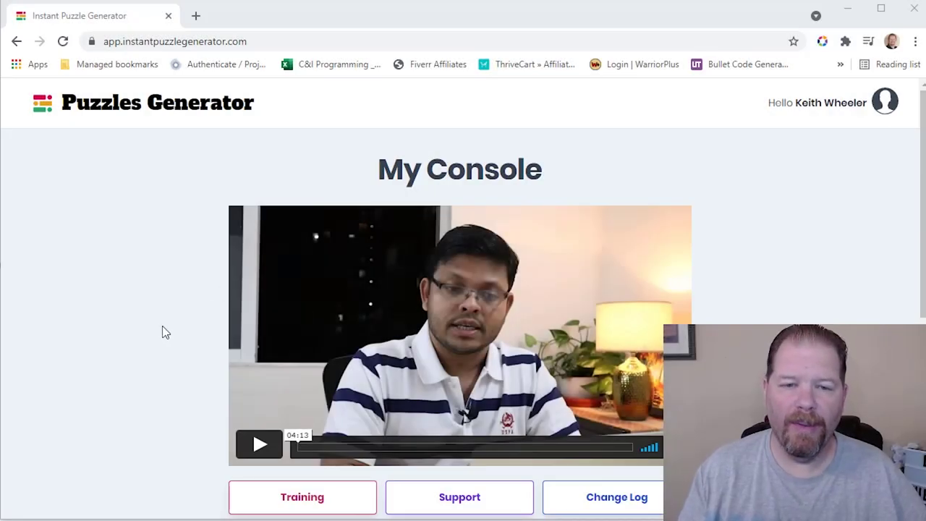
- Open the Instant Maze Generator access page from the My Apps list
{"action": "scroll", "coordinate": [149, 333], "scroll_direction": "down", "scroll_amount": 5}
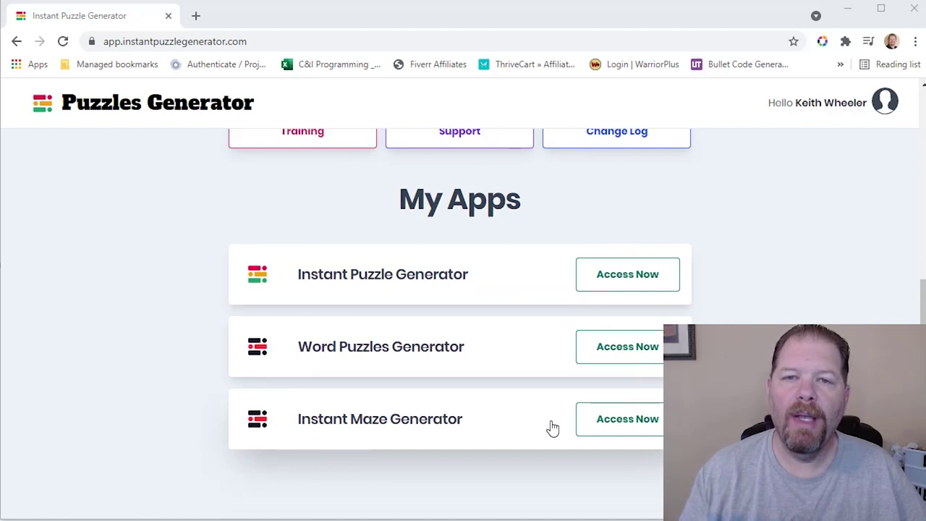
{"action": "left_click", "coordinate": [623, 419]}
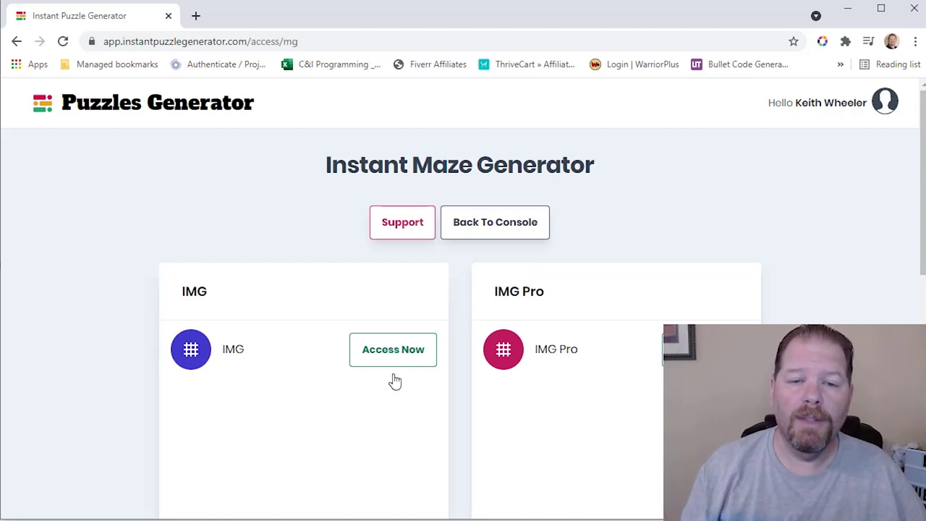
- Launch the standard IMG app, look over the Maze Collections list, and start a new collection
{"action": "left_click", "coordinate": [393, 351]}
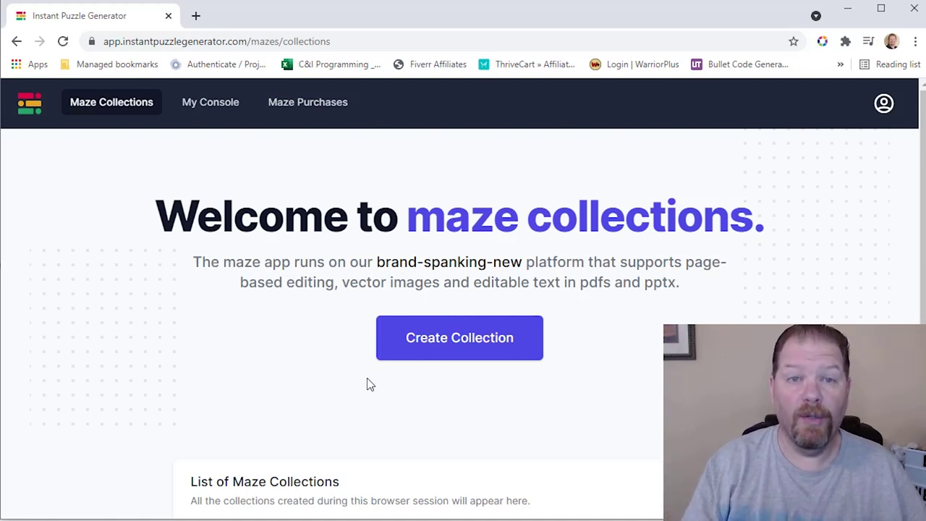
{"action": "scroll", "coordinate": [367, 384], "scroll_direction": "down", "scroll_amount": 2}
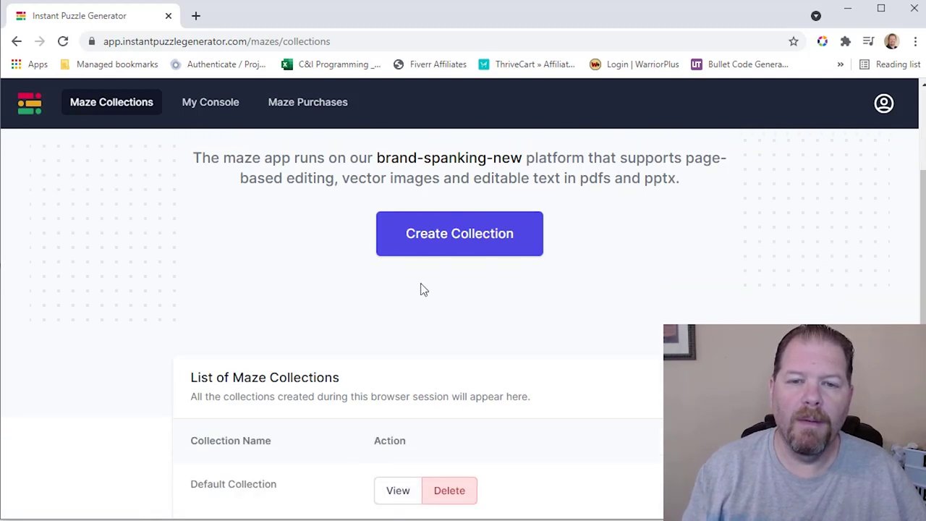
{"action": "scroll", "coordinate": [419, 287], "scroll_direction": "up", "scroll_amount": 1}
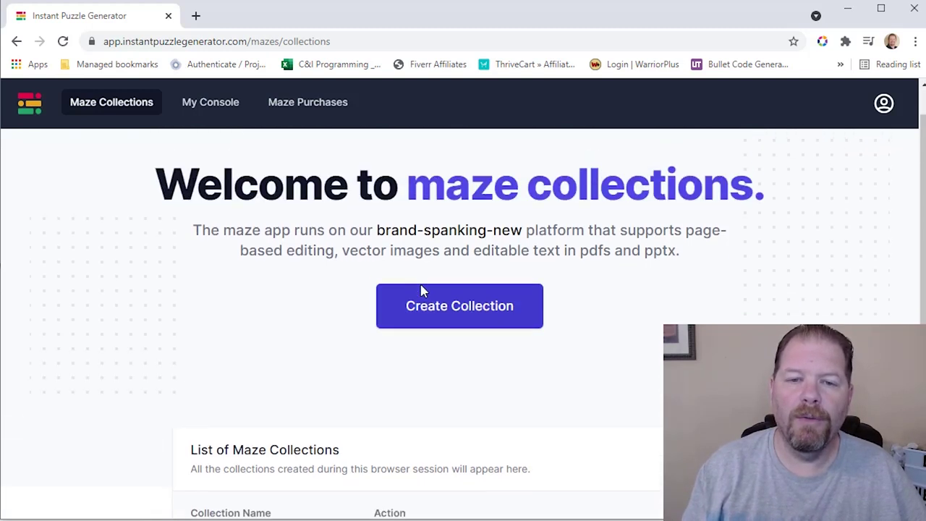
{"action": "left_click", "coordinate": [444, 330]}
- Cancel the new collection and open 'maze collection 1' in the editor
{"action": "type", "text": "ma"}
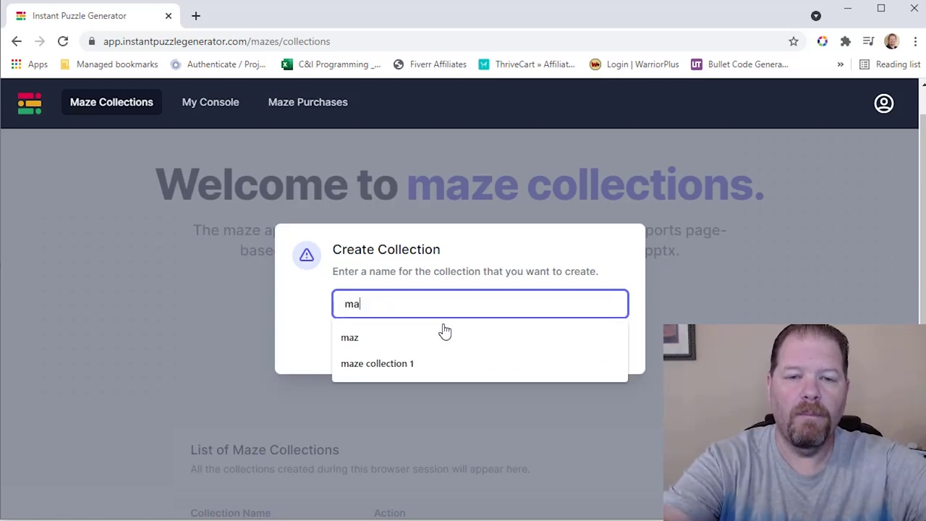
{"action": "key", "text": "Escape"}
{"action": "scroll", "coordinate": [442, 331], "scroll_direction": "down", "scroll_amount": 2}
{"action": "left_click", "coordinate": [398, 436]}
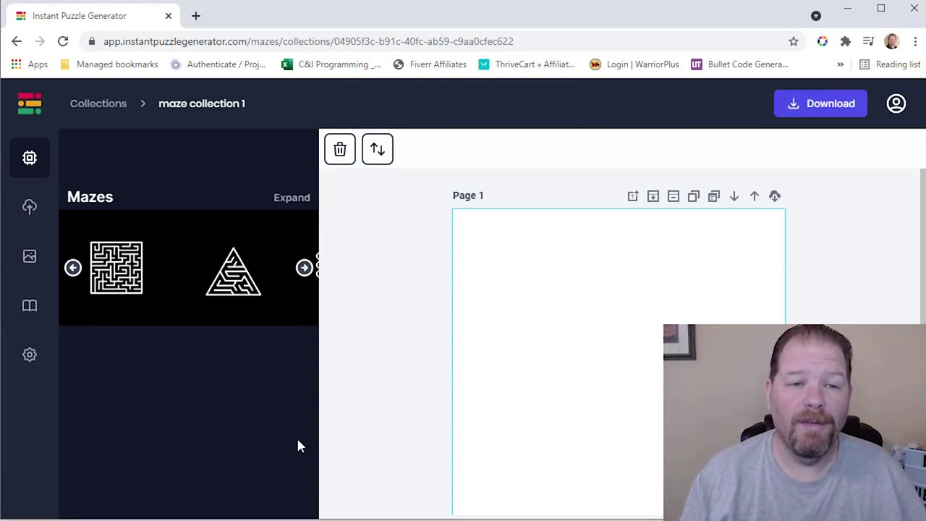
{"action": "left_click", "coordinate": [31, 356]}
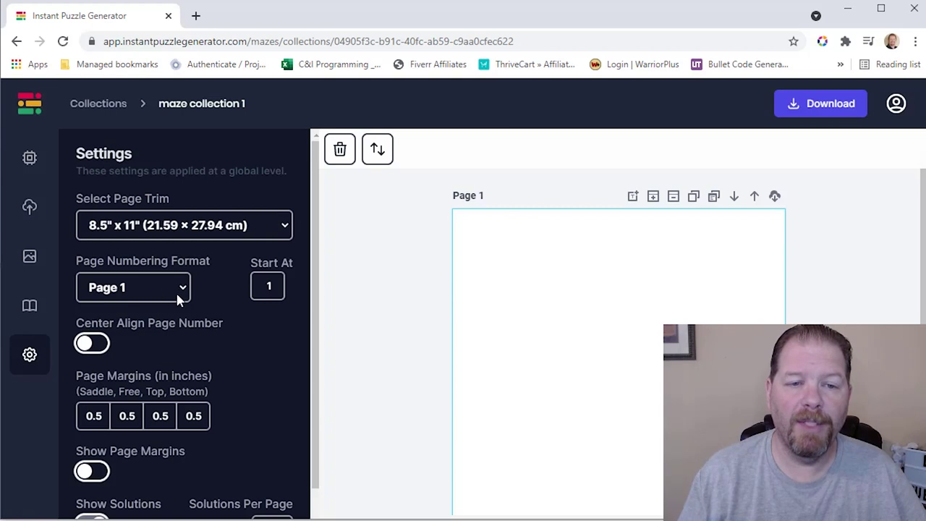
- Review the page numbering format options and keep the 'Page 1' format
{"action": "left_click", "coordinate": [181, 290]}
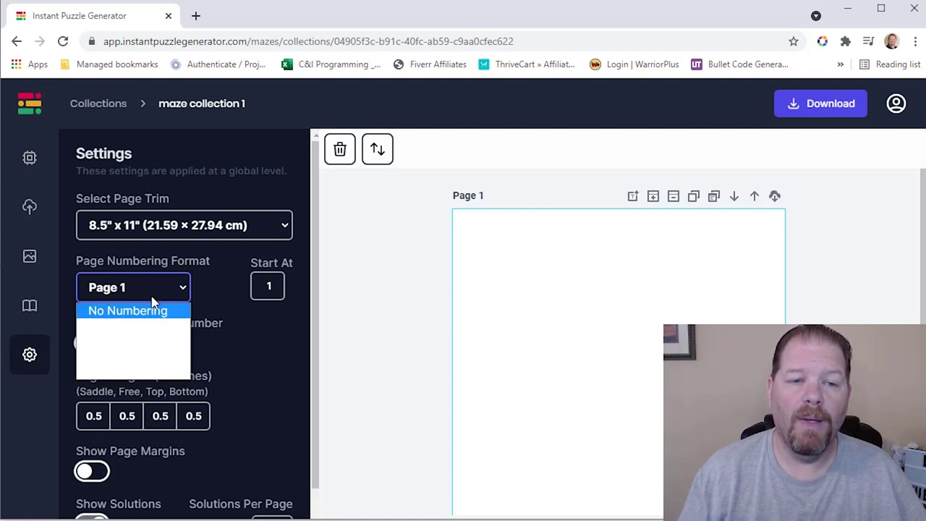
{"action": "left_click", "coordinate": [284, 351]}
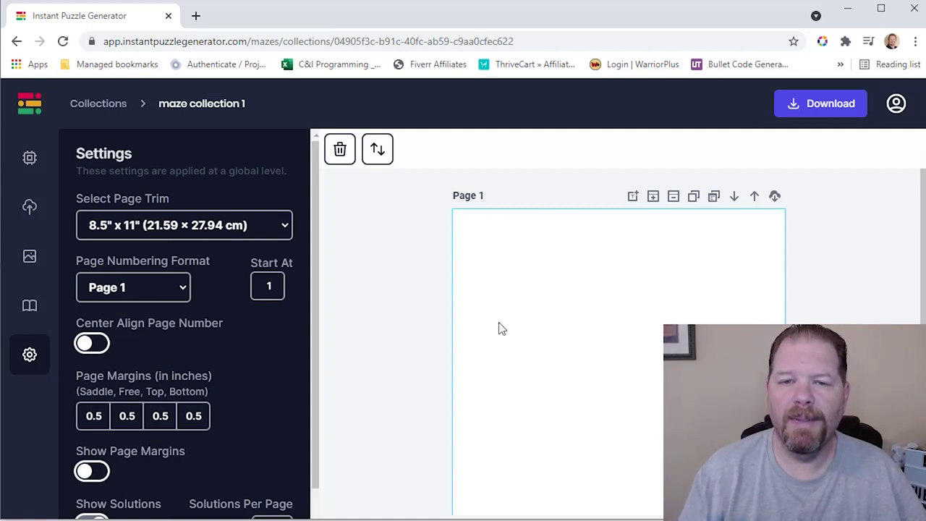
{"action": "scroll", "coordinate": [516, 330], "scroll_direction": "down", "scroll_amount": 5}
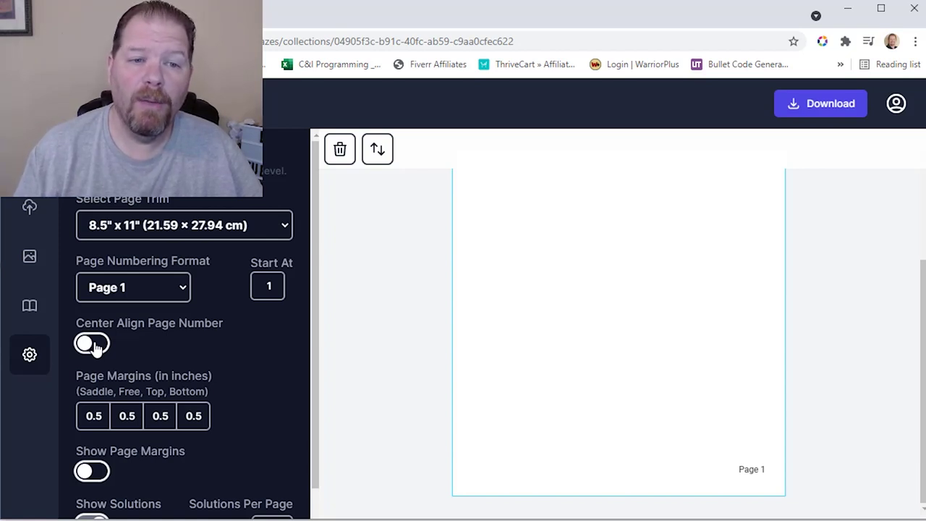
{"action": "left_click", "coordinate": [92, 345]}
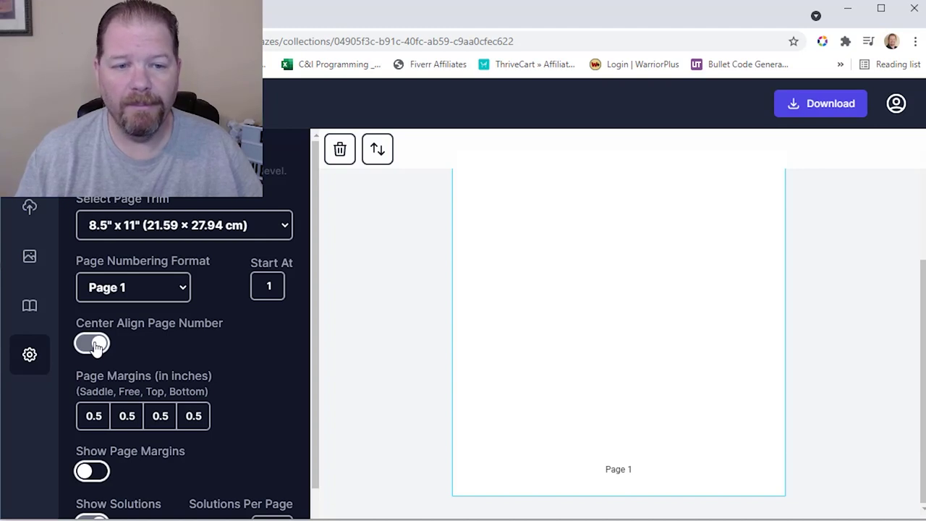
{"action": "left_click", "coordinate": [93, 345]}
{"action": "scroll", "coordinate": [95, 340], "scroll_direction": "down", "scroll_amount": 1}
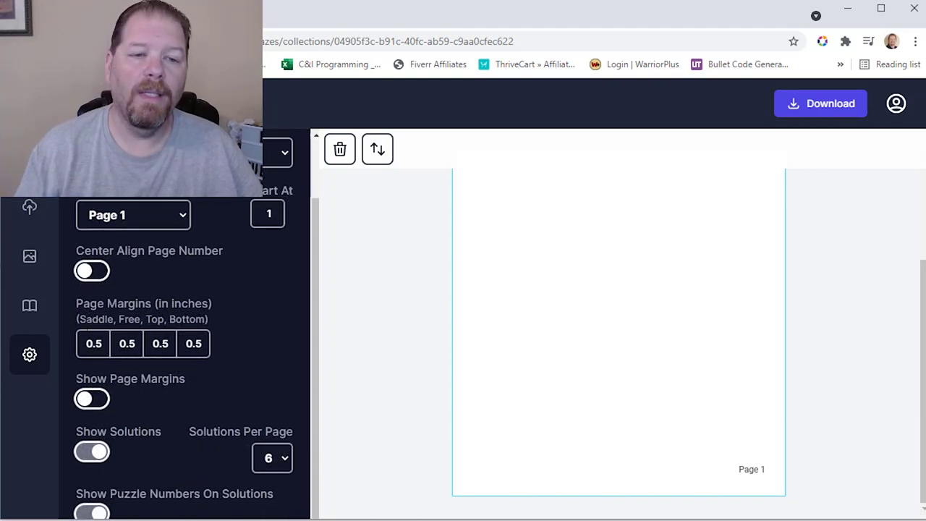
{"action": "left_click", "coordinate": [99, 399]}
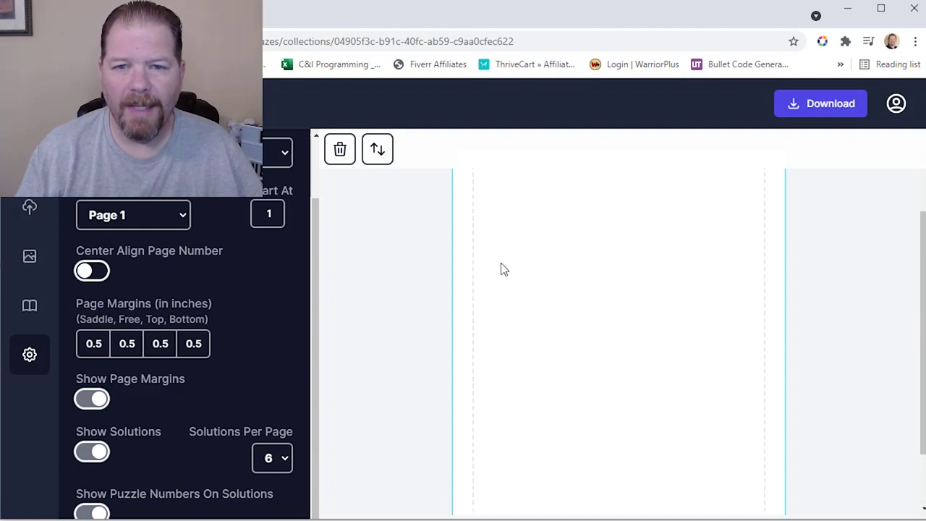
- Scroll back up through the collection Settings panel
{"action": "scroll", "coordinate": [502, 278], "scroll_direction": "up", "scroll_amount": 2}
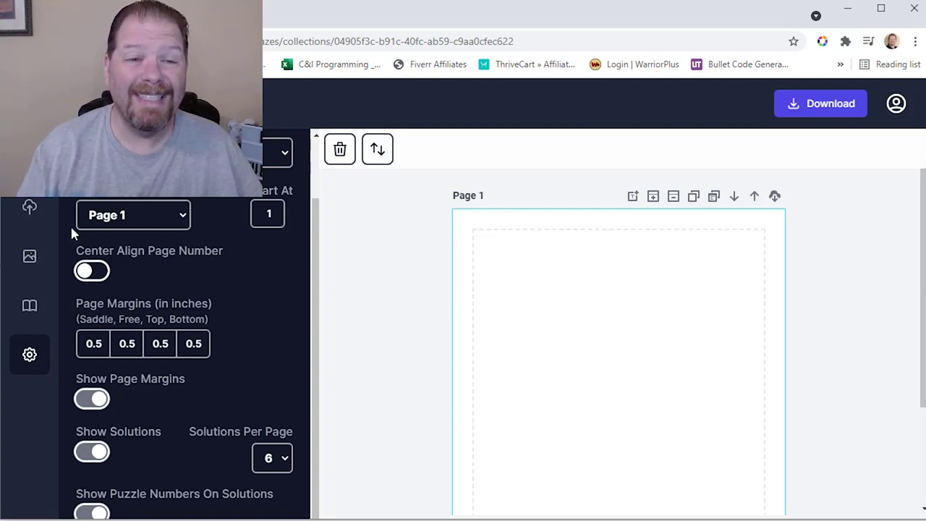
- Browse the maze shapes carousel and place a 22 x 22 square maze on Page 1
{"action": "left_click", "coordinate": [31, 162]}
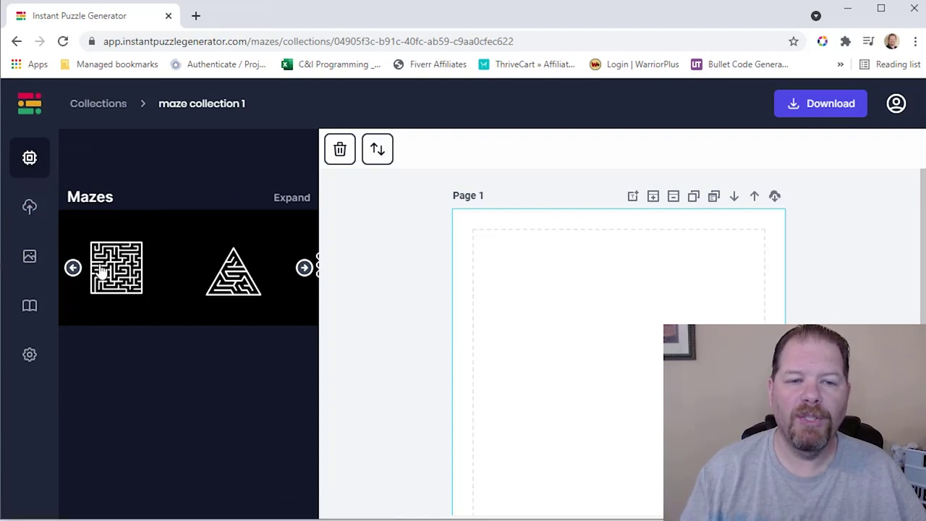
{"action": "left_click", "coordinate": [303, 268]}
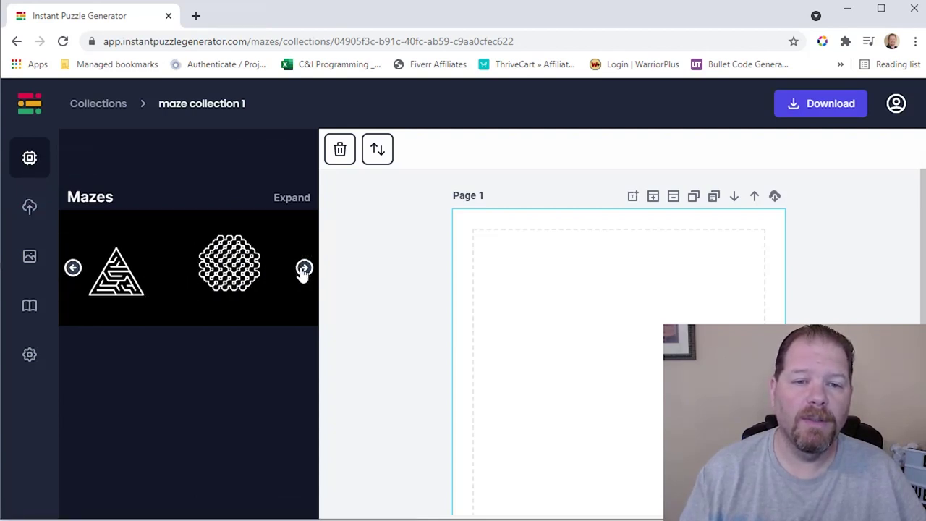
{"action": "left_click", "coordinate": [304, 269]}
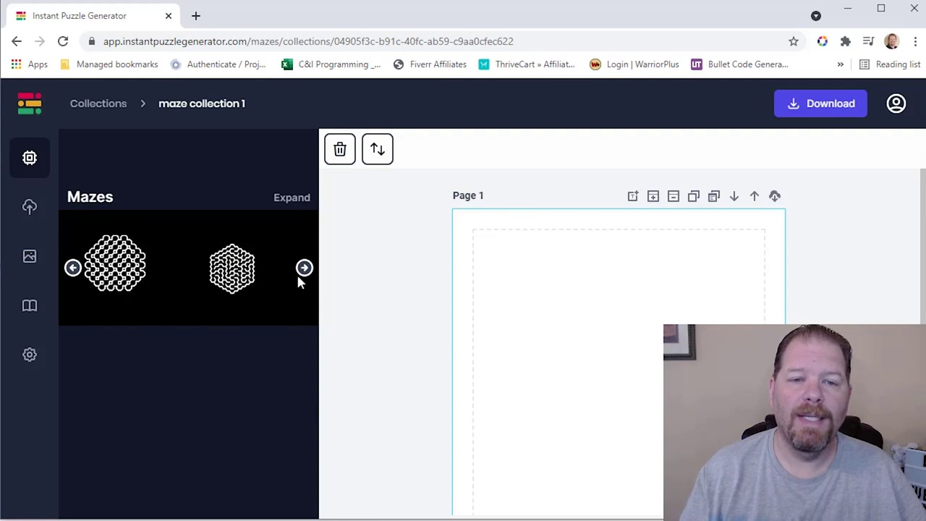
{"action": "left_click", "coordinate": [298, 274]}
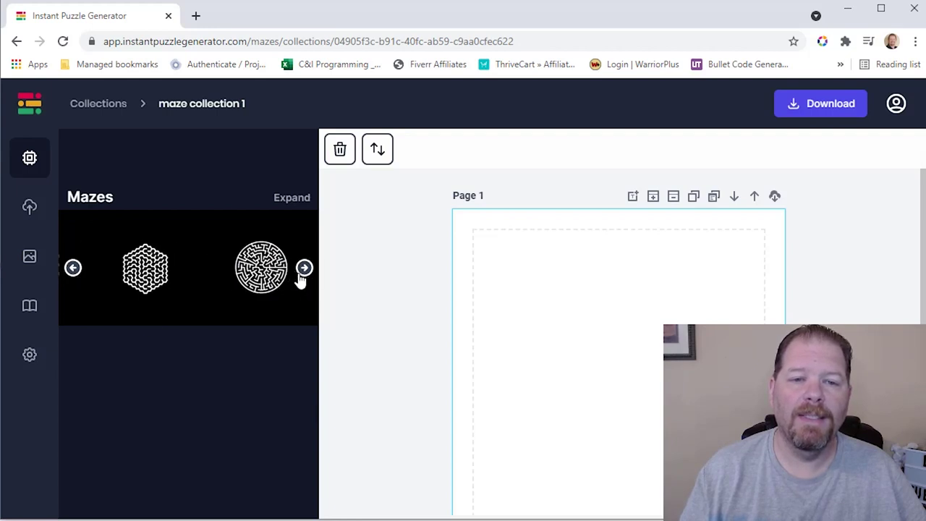
{"action": "left_click", "coordinate": [72, 272]}
{"action": "left_click", "coordinate": [72, 272]}
{"action": "left_click", "coordinate": [72, 272]}
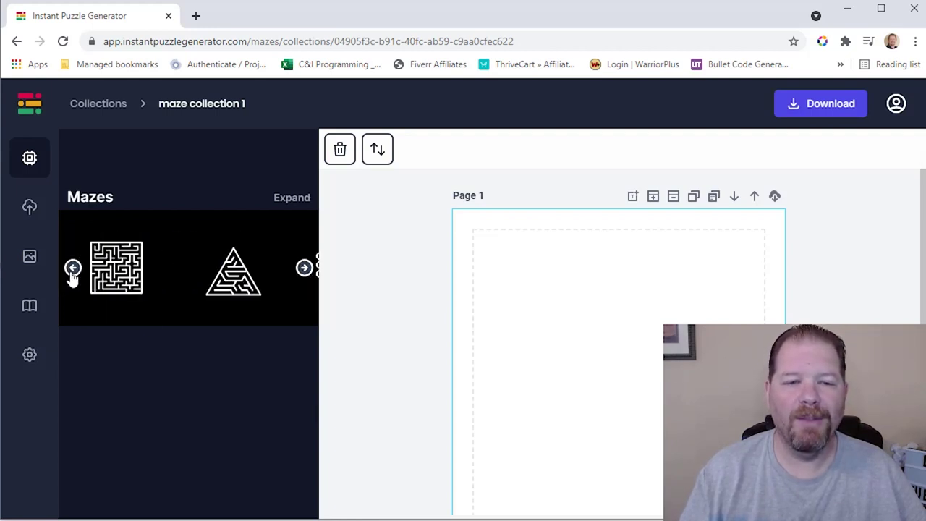
{"action": "left_click", "coordinate": [118, 288]}
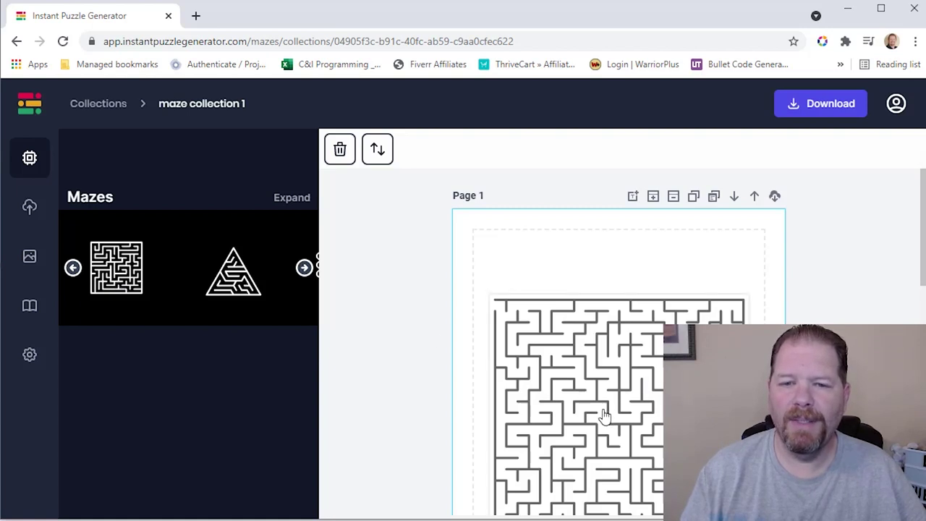
{"action": "left_click", "coordinate": [593, 378]}
- Move the square maze to the top-left, shrink it to about half size, and regenerate it
{"action": "left_click_drag", "start_coordinate": [593, 350], "coordinate": [586, 345]}
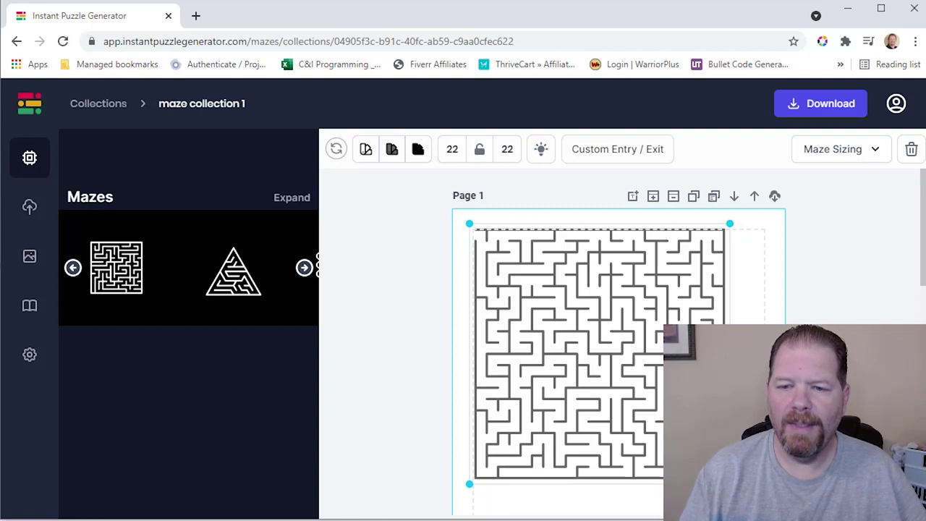
{"action": "left_click_drag", "start_coordinate": [729, 483], "coordinate": [634, 389]}
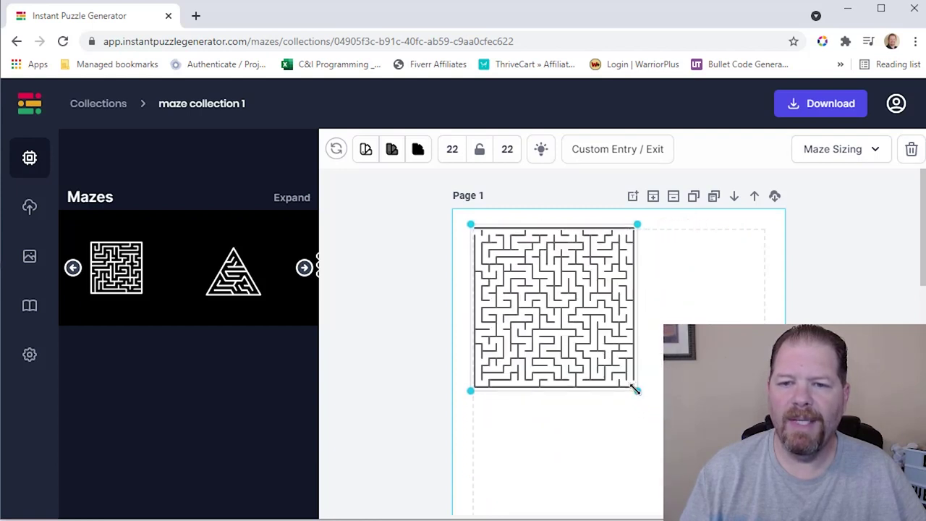
{"action": "left_click", "coordinate": [649, 259]}
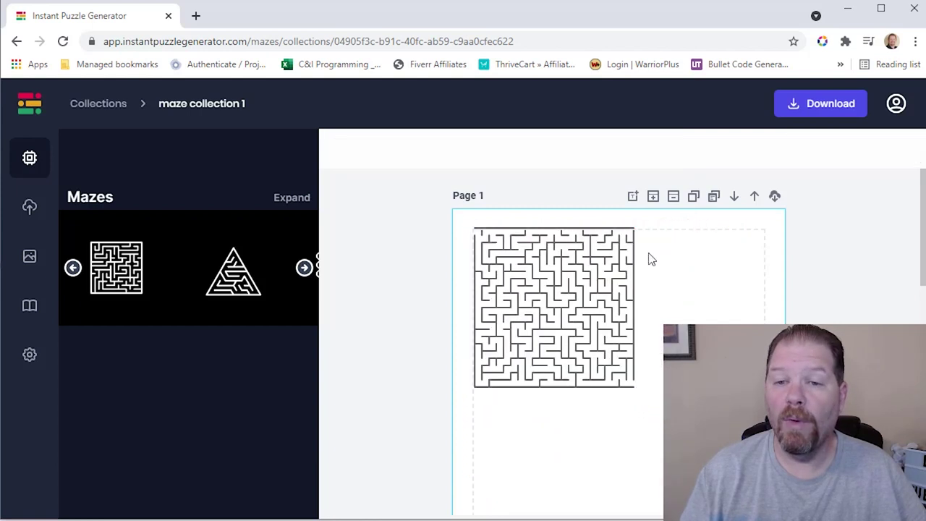
{"action": "left_click", "coordinate": [540, 296]}
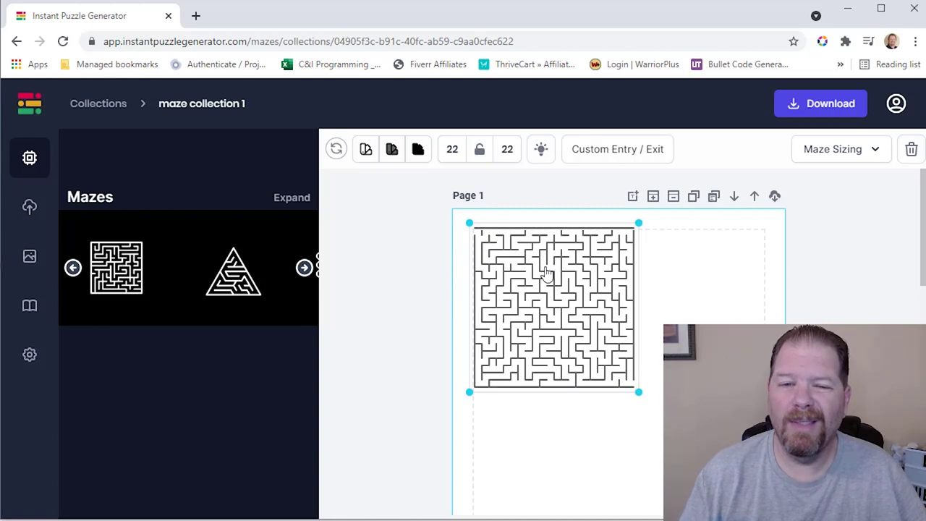
{"action": "left_click", "coordinate": [337, 150]}
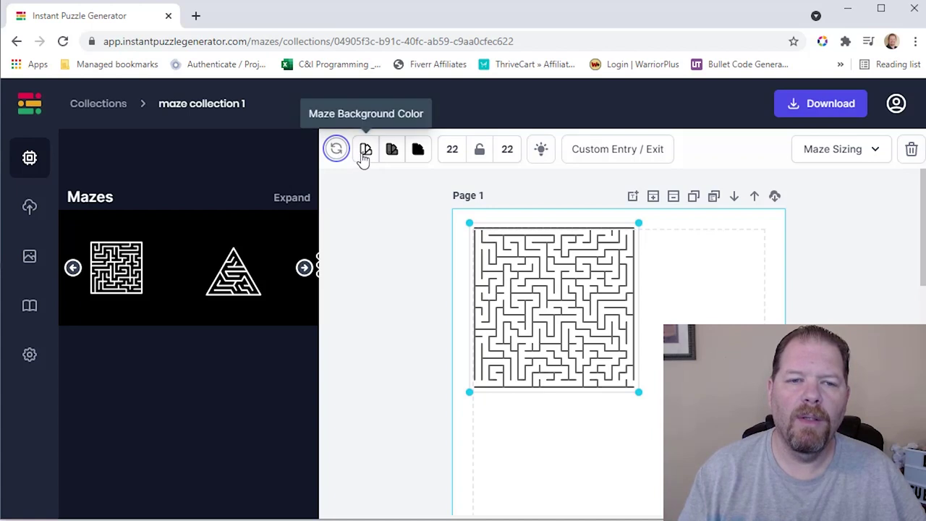
- Try a teal maze background, then set it back to white
{"action": "left_click", "coordinate": [367, 151]}
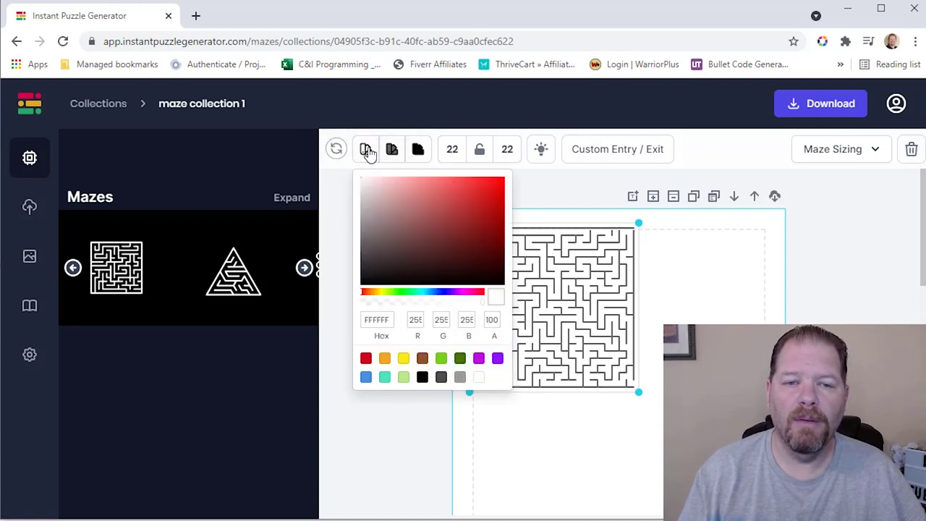
{"action": "left_click", "coordinate": [383, 379]}
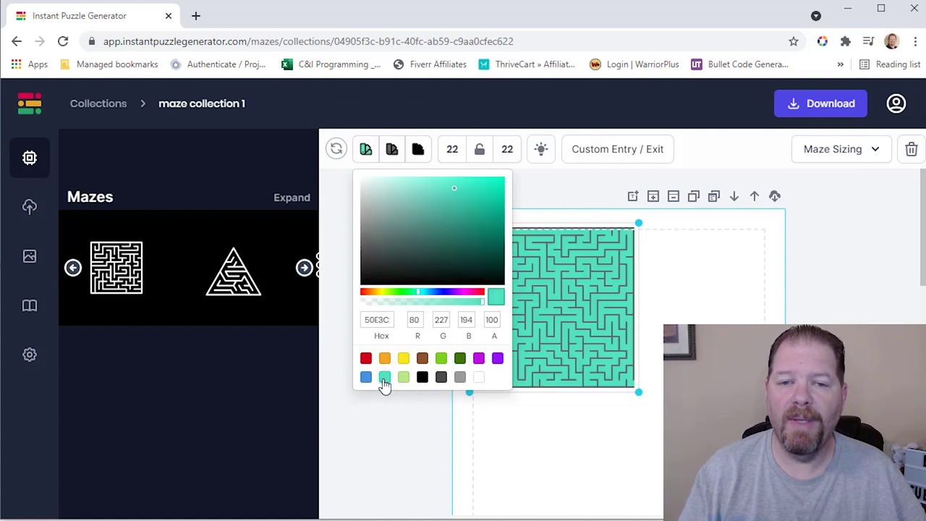
{"action": "left_click", "coordinate": [478, 378]}
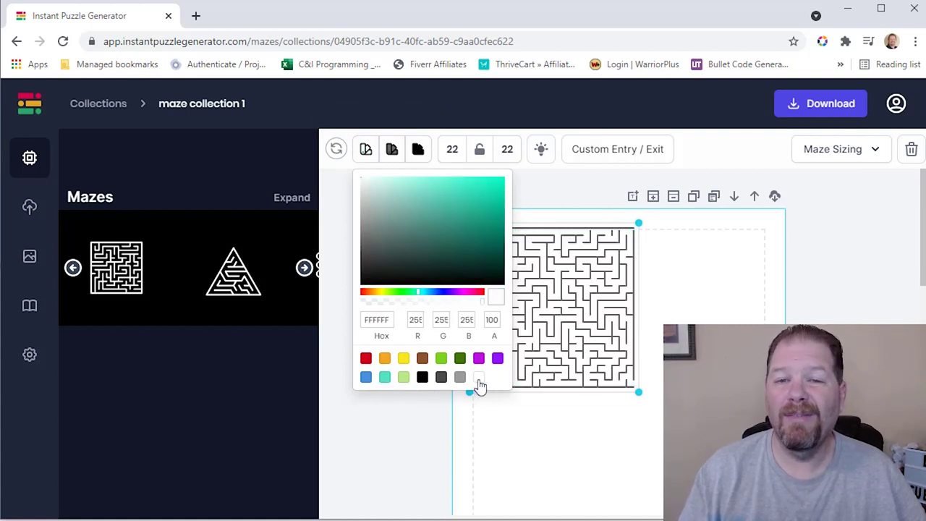
{"action": "left_click", "coordinate": [376, 457]}
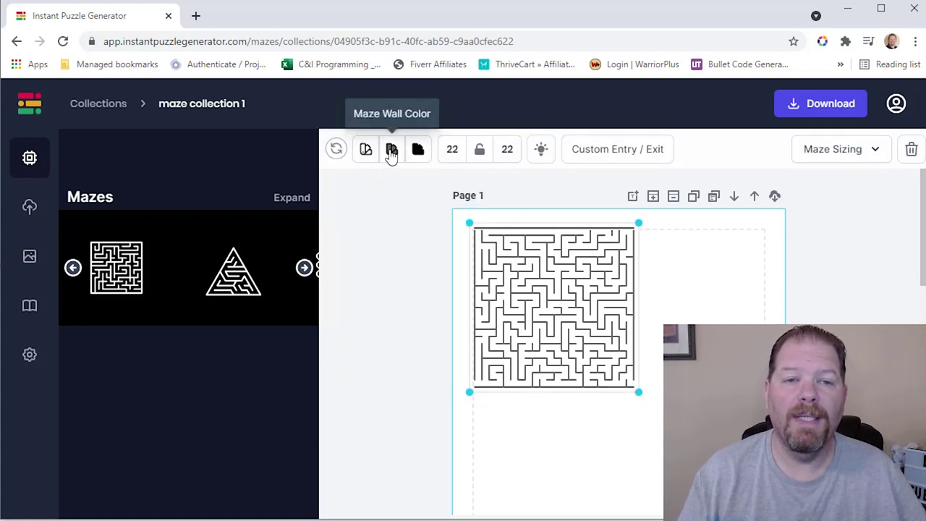
- Try red maze walls, settle on black, and check the solution colour options
{"action": "left_click", "coordinate": [391, 154]}
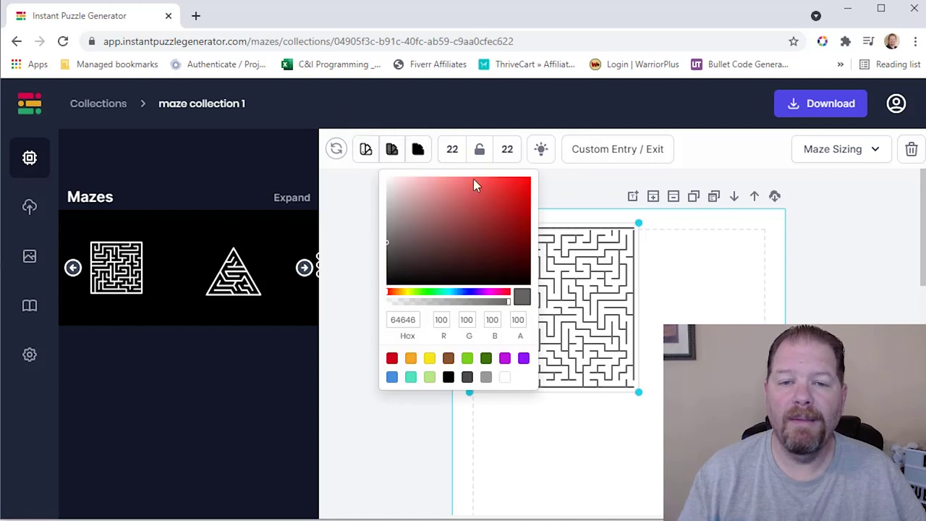
{"action": "left_click", "coordinate": [522, 184]}
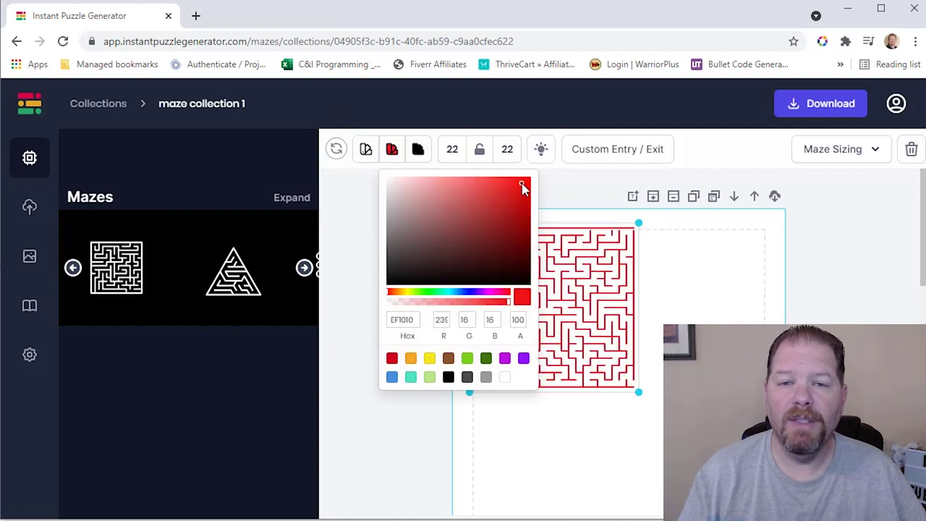
{"action": "left_click", "coordinate": [447, 377]}
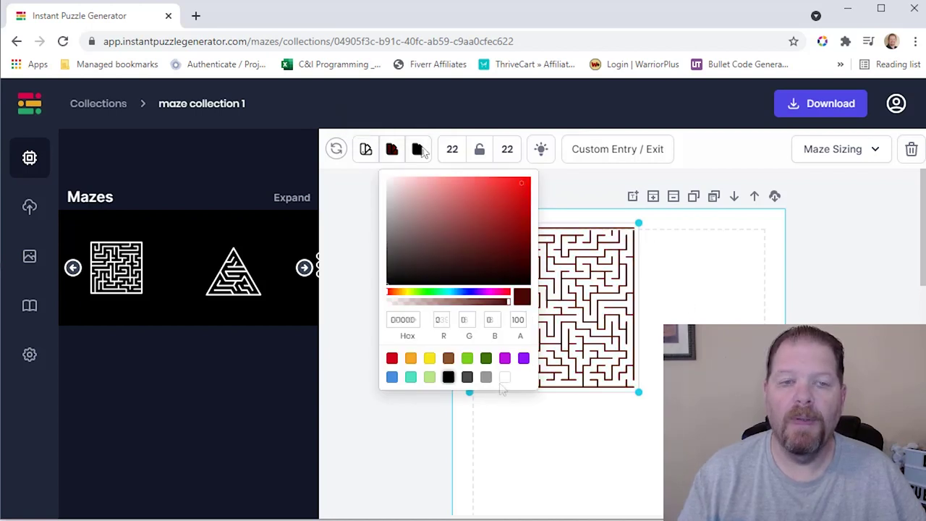
{"action": "left_click", "coordinate": [391, 149]}
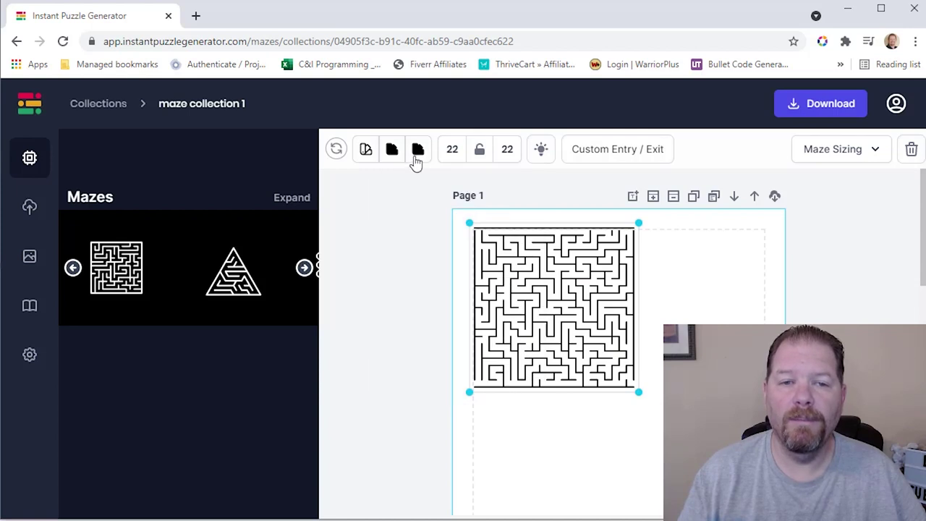
{"action": "left_click", "coordinate": [416, 159]}
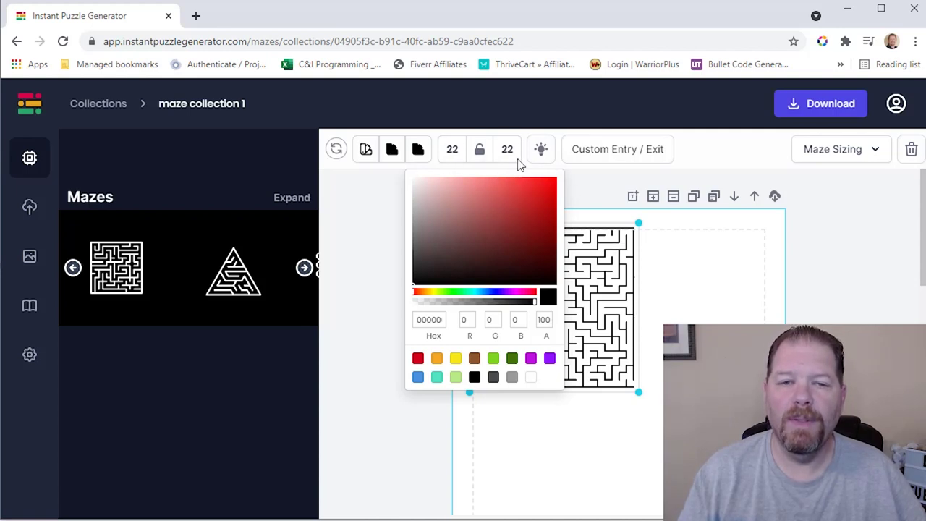
{"action": "left_click", "coordinate": [418, 154]}
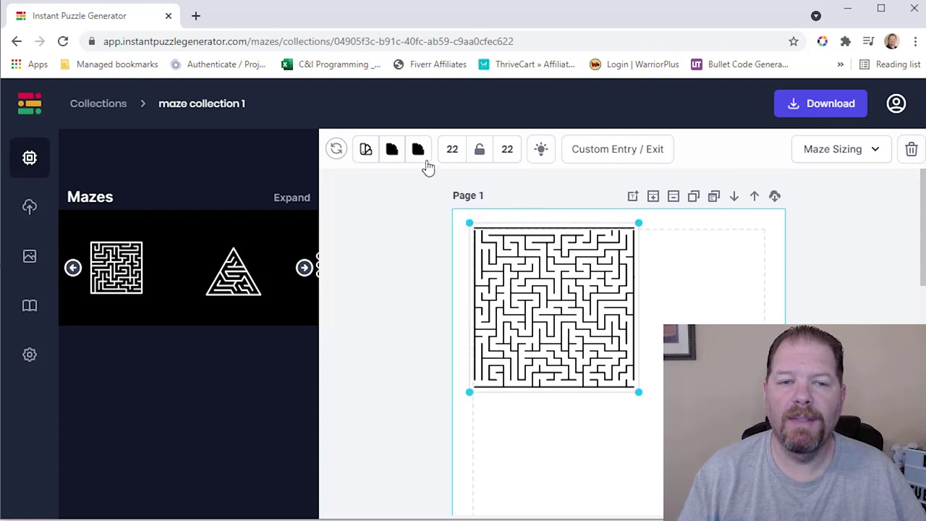
- Show the maze's solution path and colour it black after trying red
{"action": "left_click", "coordinate": [544, 151]}
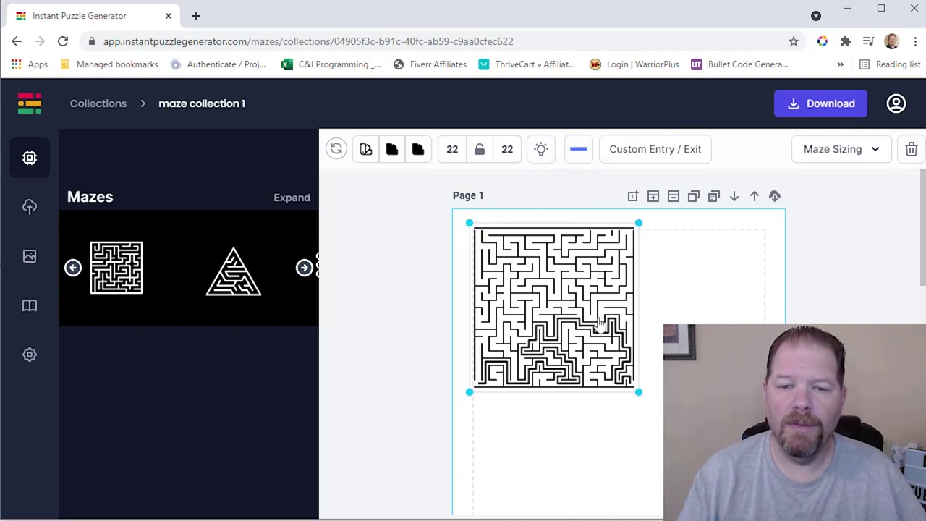
{"action": "left_click", "coordinate": [418, 150]}
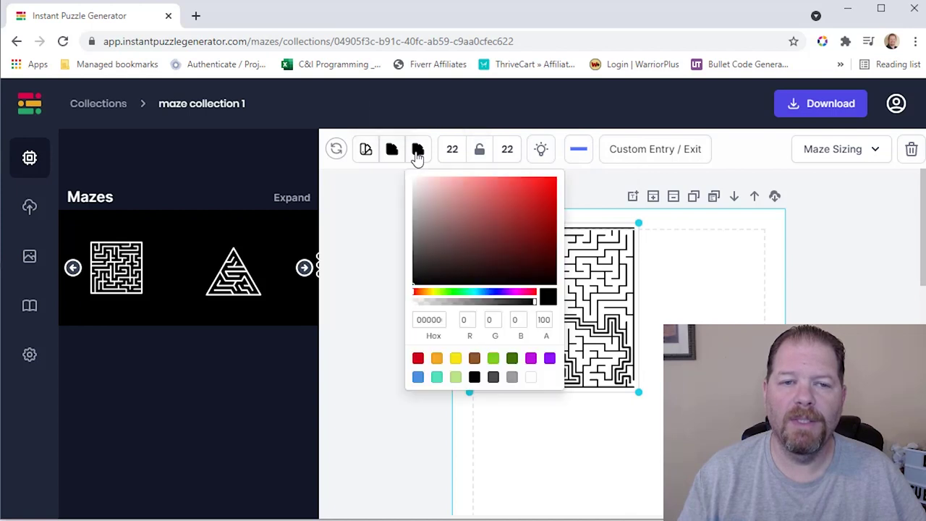
{"action": "left_click", "coordinate": [553, 182]}
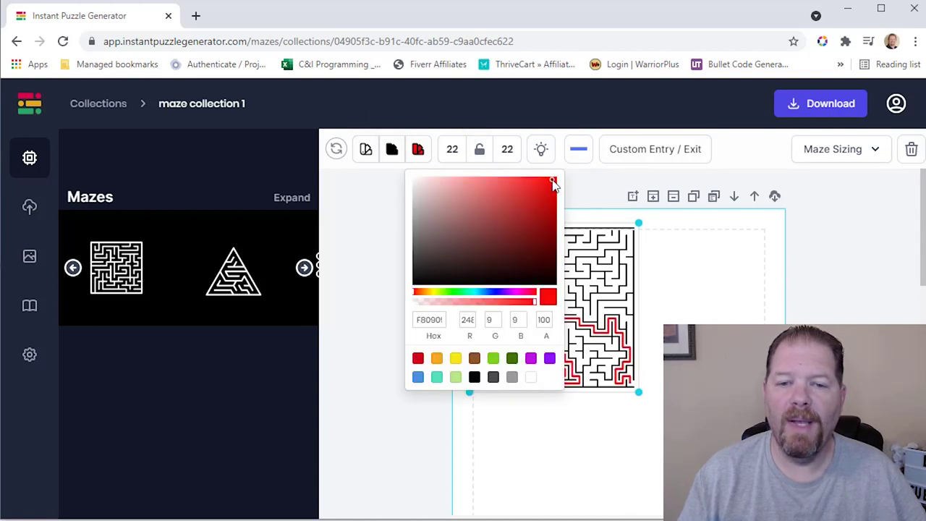
{"action": "left_click", "coordinate": [474, 377]}
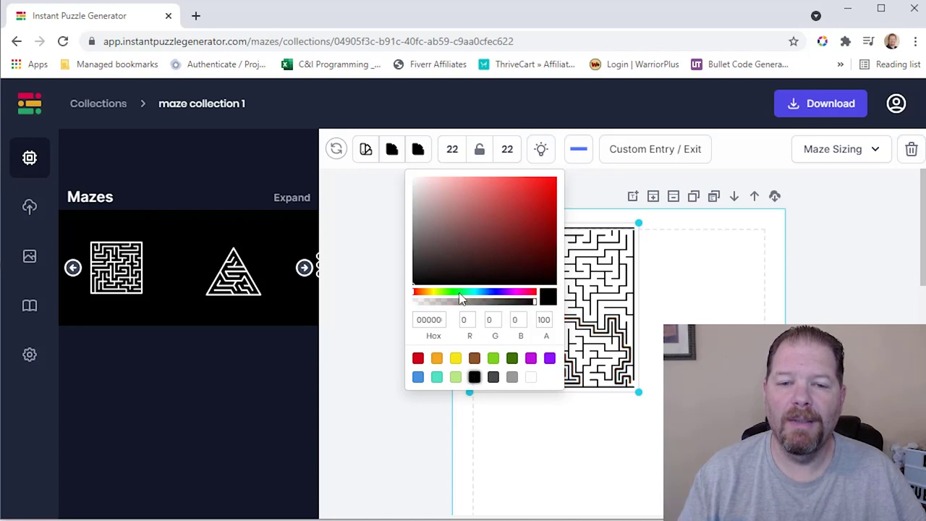
{"action": "left_click", "coordinate": [424, 152]}
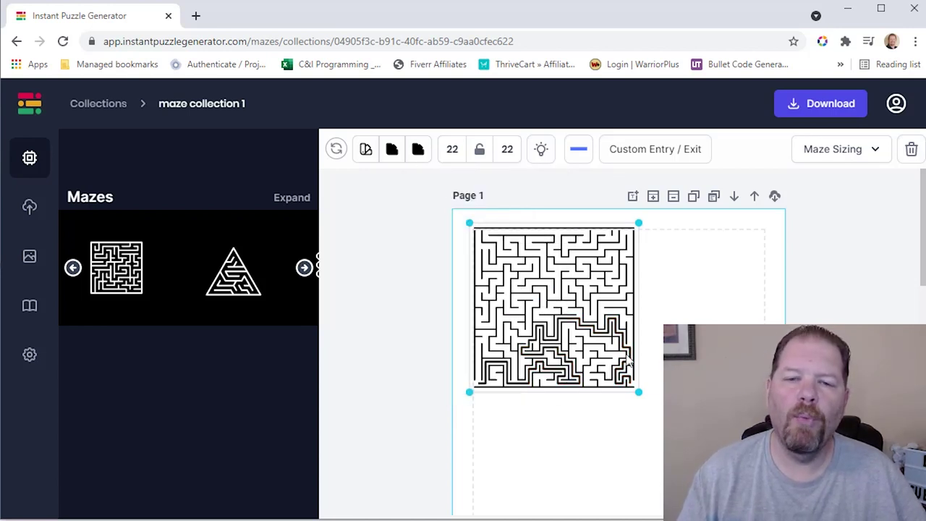
- Reselect the maze and switch the solution path to a dotted line
{"action": "left_click", "coordinate": [386, 308]}
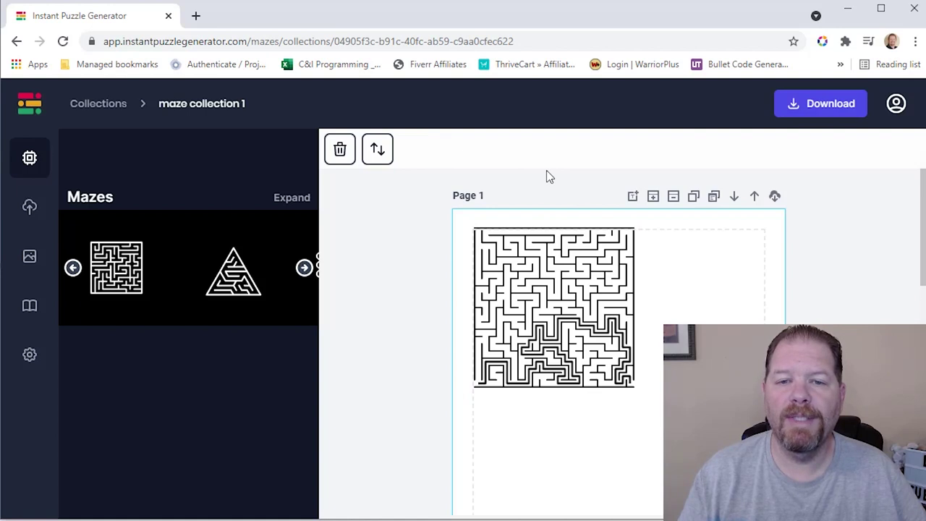
{"action": "left_click", "coordinate": [550, 356]}
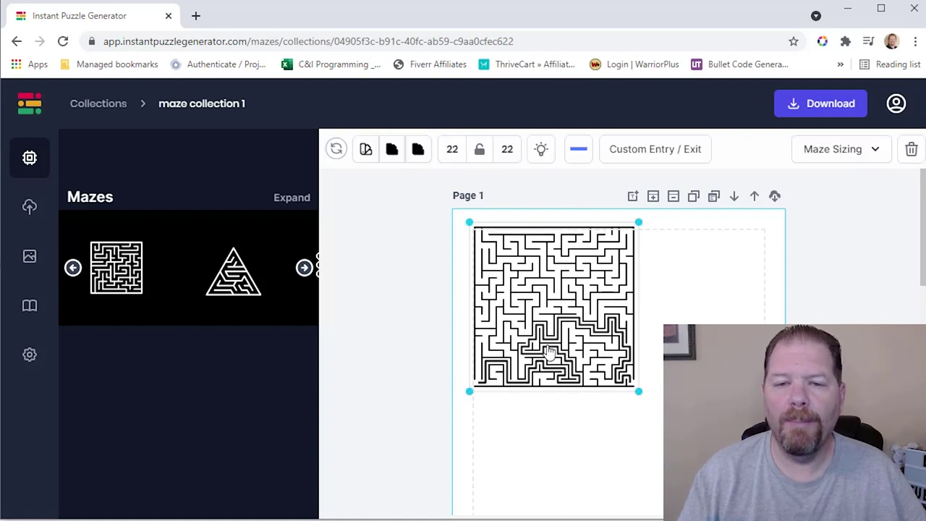
{"action": "left_click", "coordinate": [582, 154]}
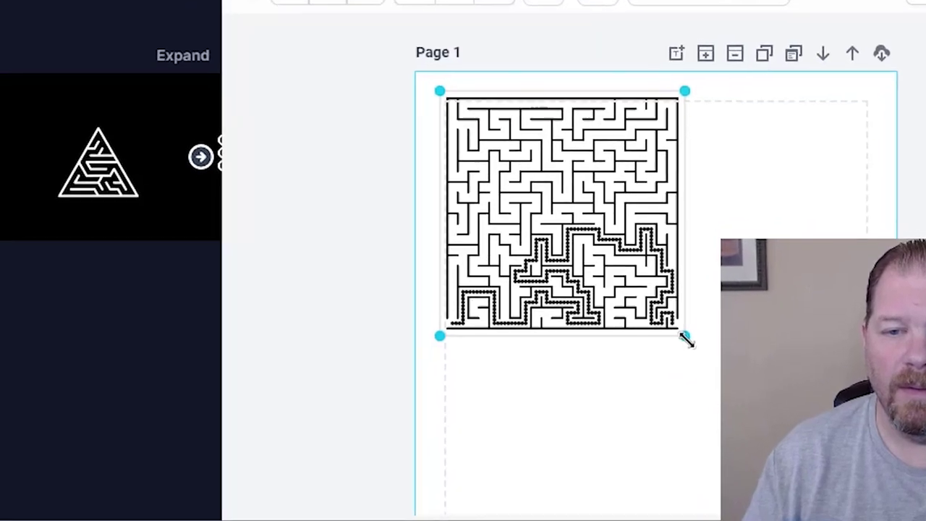
- Resize the square maze on Page 1 using its corner handle
{"action": "left_click_drag", "start_coordinate": [687, 337], "coordinate": [923, 499]}
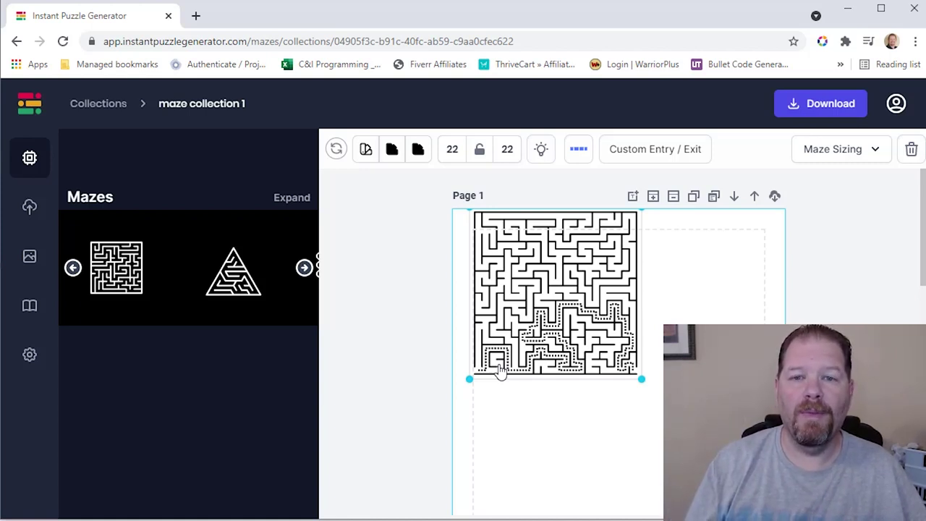
- Raise the maze complexity to 26 by 26 and thicken both the walls and the solution line
{"action": "left_click", "coordinate": [834, 151]}
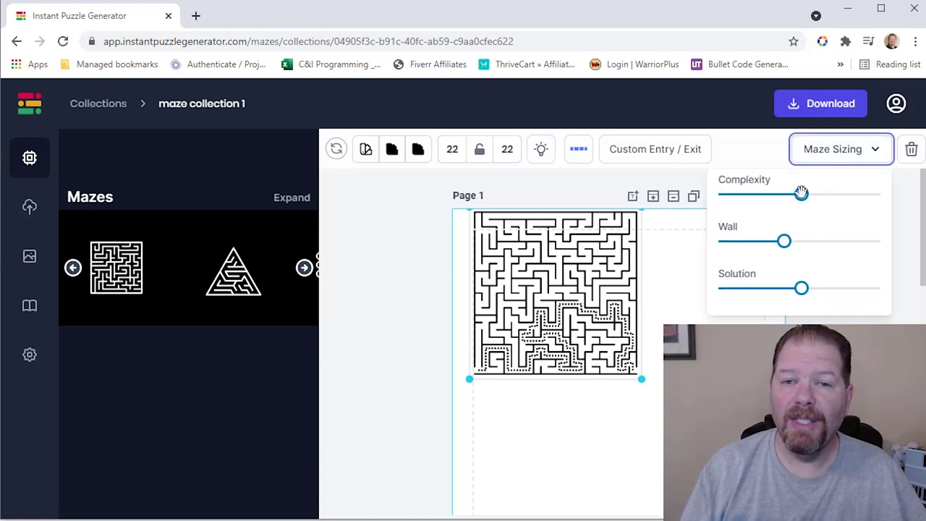
{"action": "mouse_move", "coordinate": [802, 196]}
{"action": "left_mouse_down"}
{"action": "mouse_move", "coordinate": [813, 201]}
{"action": "mouse_move", "coordinate": [768, 200]}
{"action": "mouse_move", "coordinate": [813, 203]}
{"action": "left_mouse_up"}
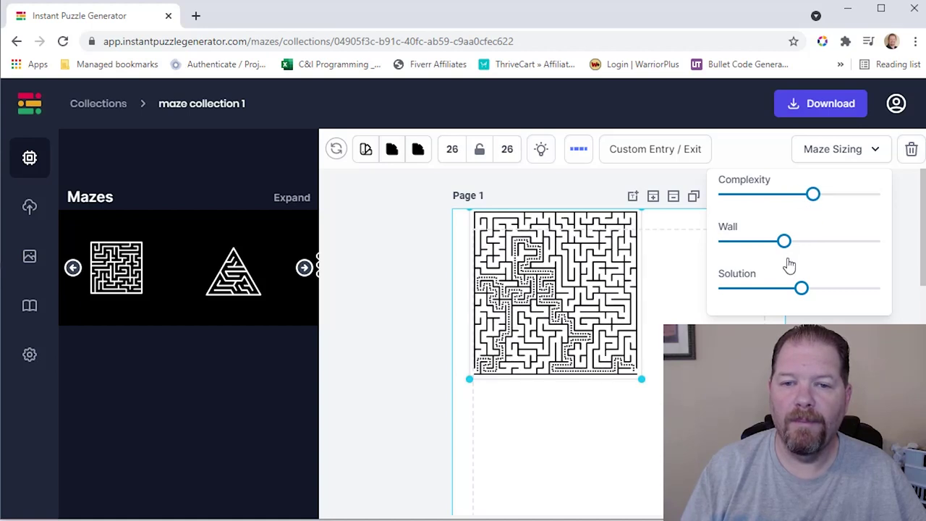
{"action": "left_click_drag", "start_coordinate": [784, 241], "coordinate": [795, 243]}
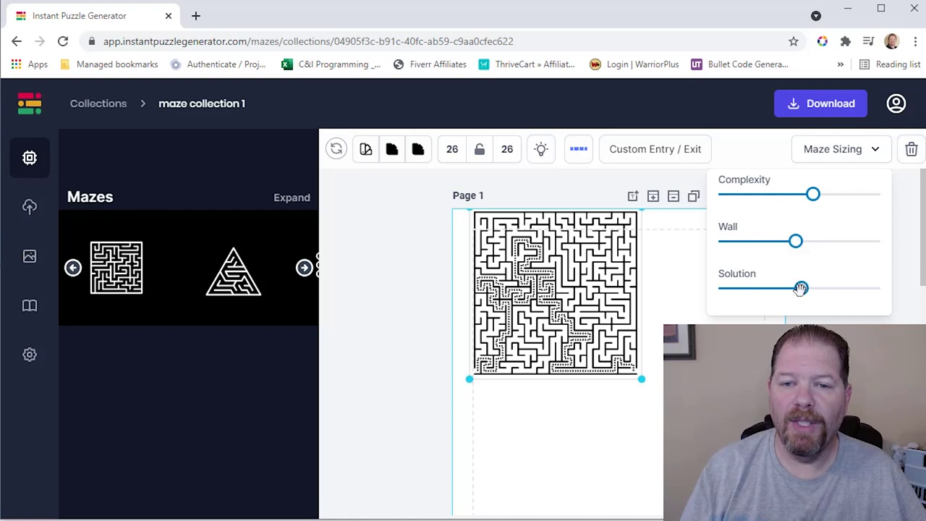
{"action": "mouse_move", "coordinate": [801, 289]}
{"action": "left_mouse_down"}
{"action": "mouse_move", "coordinate": [816, 288]}
{"action": "mouse_move", "coordinate": [805, 289]}
{"action": "left_mouse_up"}
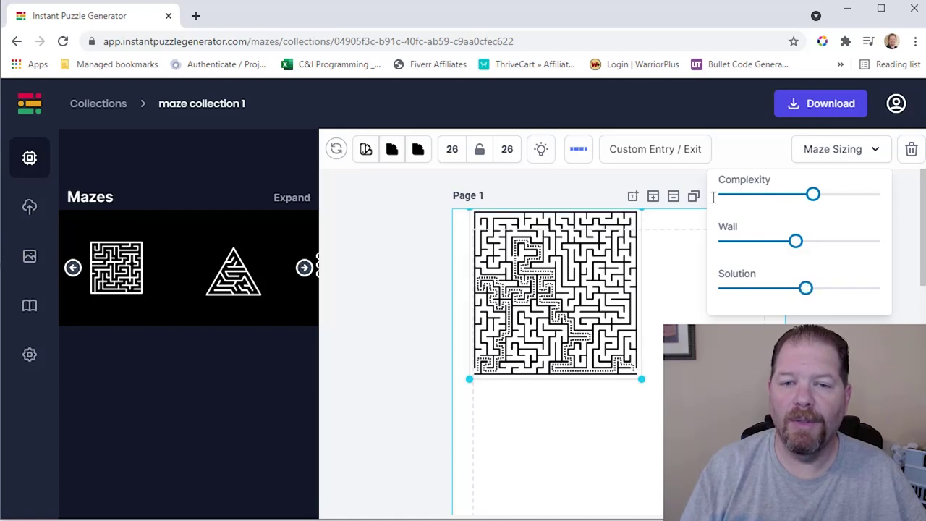
{"action": "left_click", "coordinate": [731, 149]}
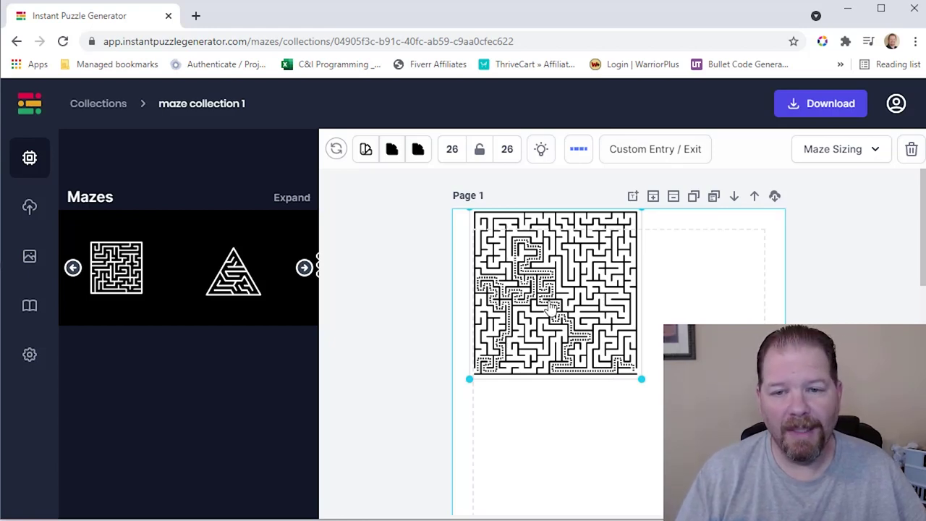
- Set a custom maze start on the top edge and the end at the bottom-left cell, then confirm
{"action": "left_click", "coordinate": [656, 149]}
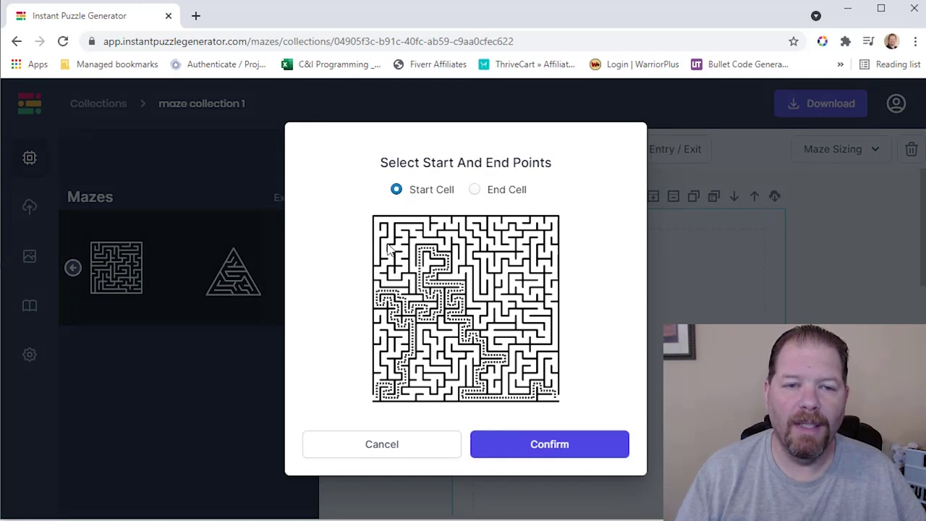
{"action": "left_click", "coordinate": [416, 224]}
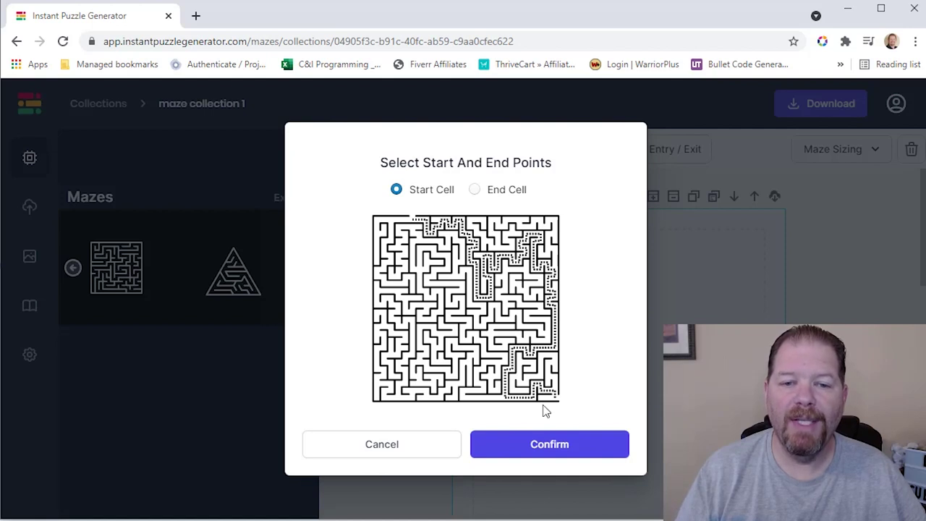
{"action": "left_click", "coordinate": [501, 190]}
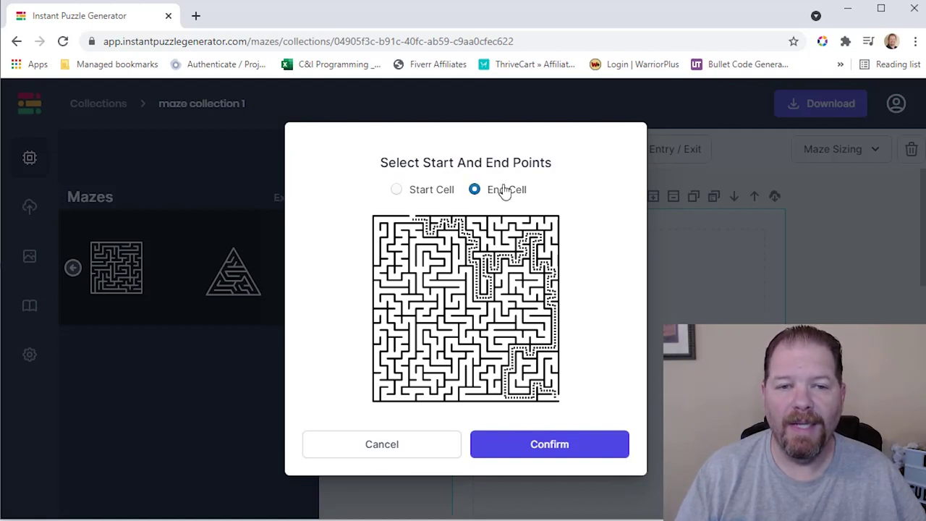
{"action": "left_click", "coordinate": [390, 400]}
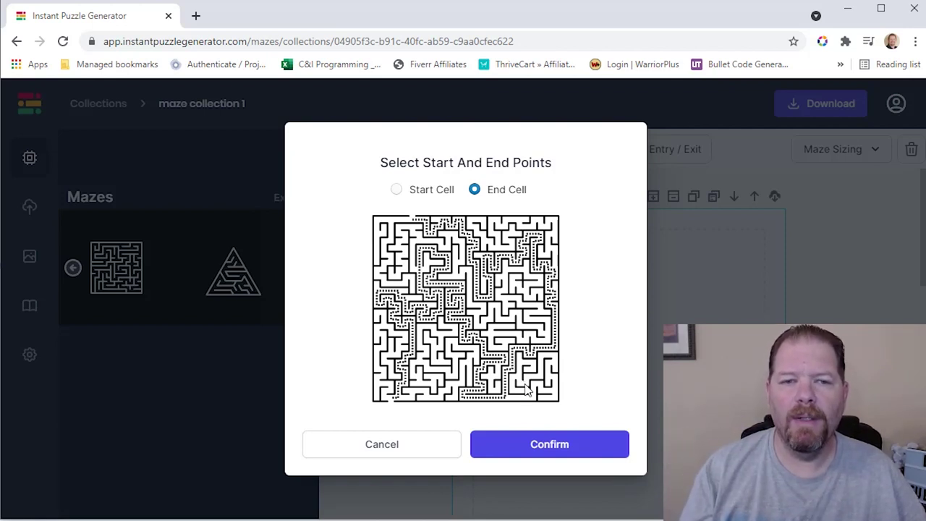
{"action": "left_click", "coordinate": [579, 451]}
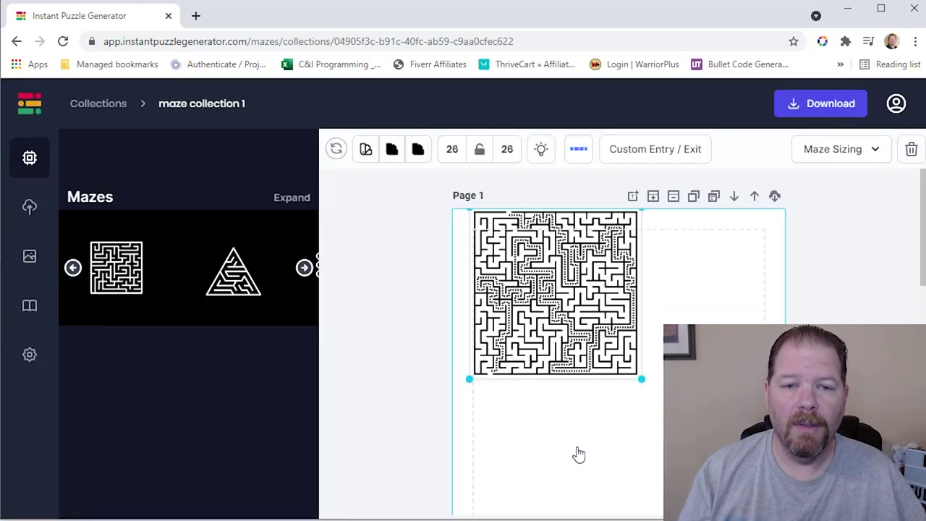
- Make the solution line solid, hide the solution, and drag the maze to Page 1's lower middle
{"action": "left_click", "coordinate": [583, 156]}
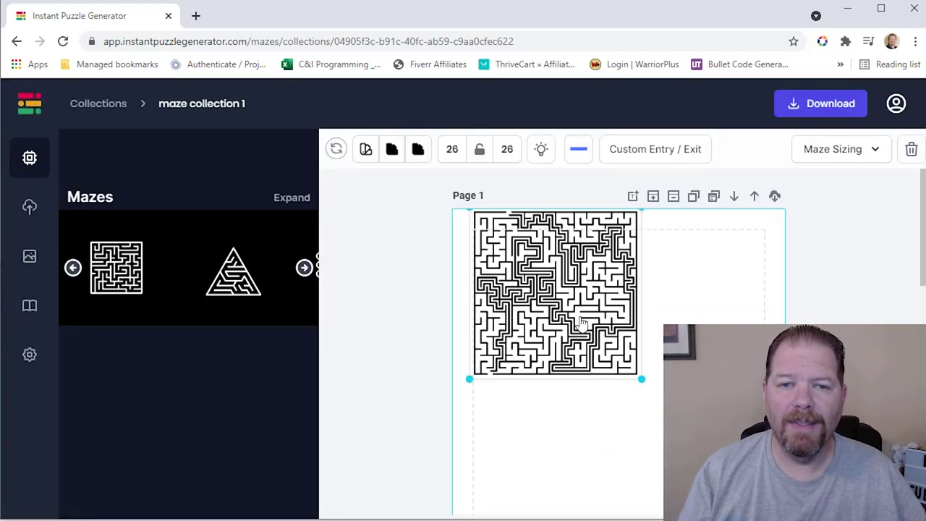
{"action": "left_click", "coordinate": [541, 152]}
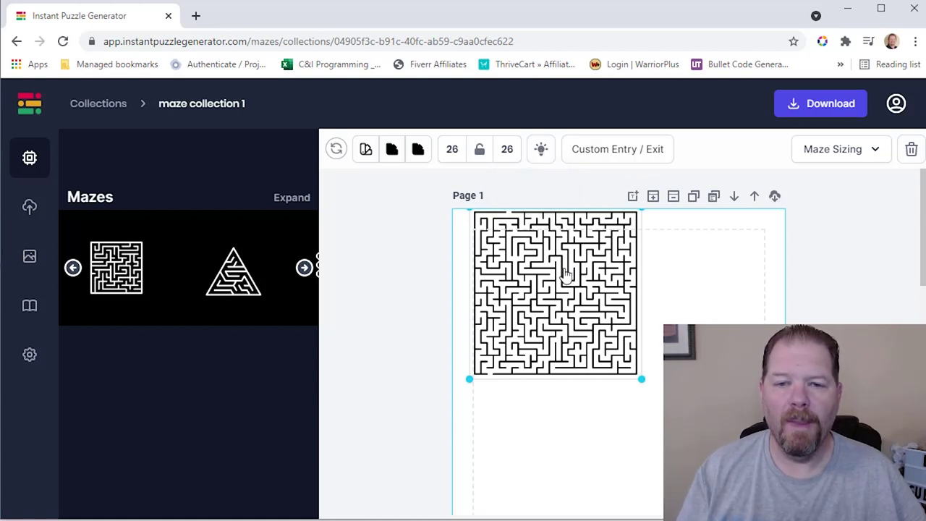
{"action": "left_click_drag", "start_coordinate": [566, 273], "coordinate": [627, 399]}
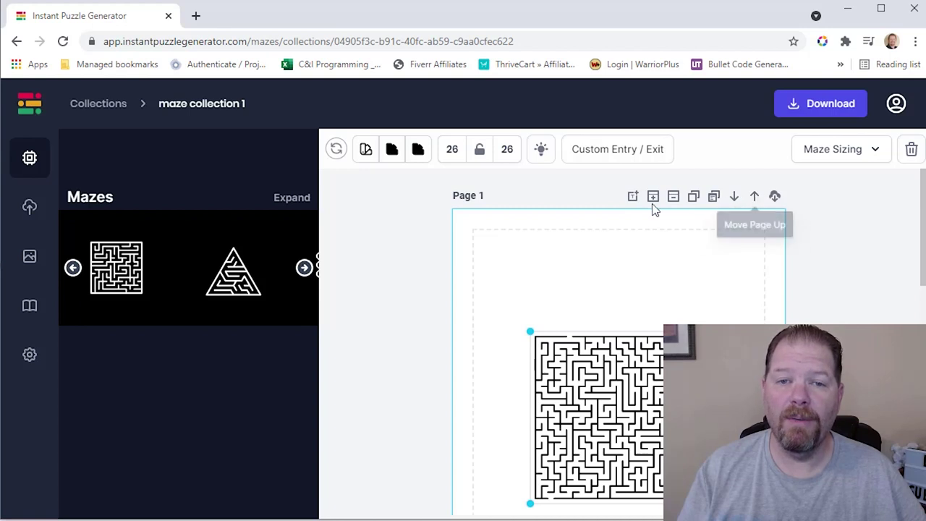
- Center the 'My Awesome Maze' title a bit higher and move the square maze up beneath it
{"action": "left_click", "coordinate": [632, 199]}
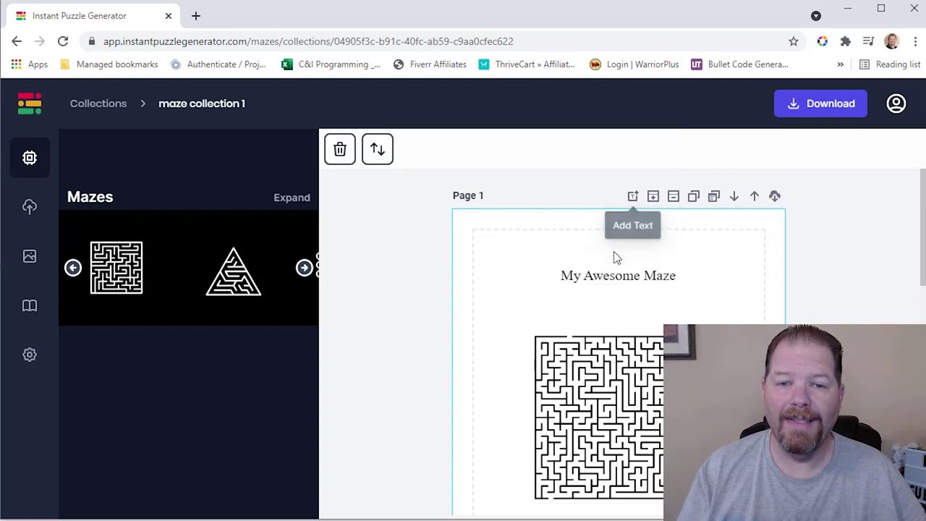
{"action": "left_click", "coordinate": [693, 277]}
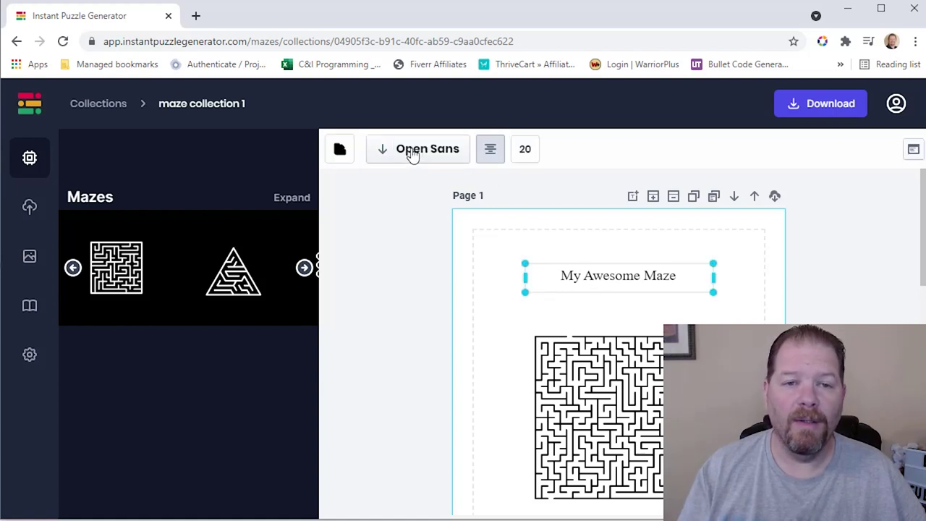
{"action": "left_click", "coordinate": [492, 153]}
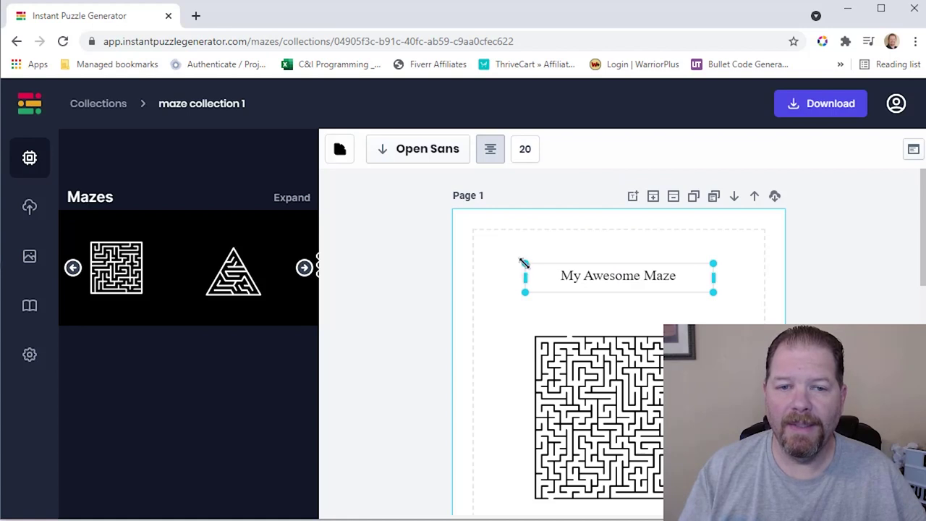
{"action": "left_click_drag", "start_coordinate": [524, 263], "coordinate": [524, 204]}
{"action": "left_click", "coordinate": [498, 225]}
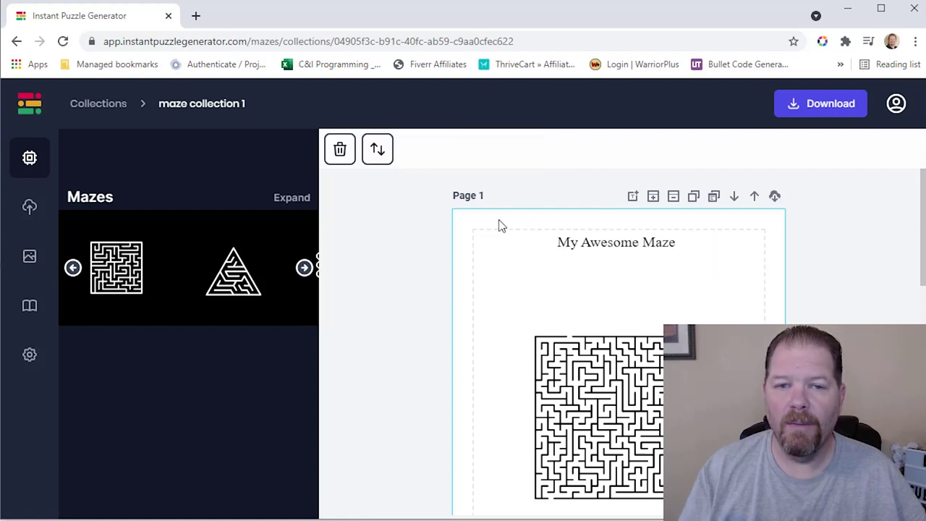
{"action": "left_click_drag", "start_coordinate": [629, 410], "coordinate": [633, 342]}
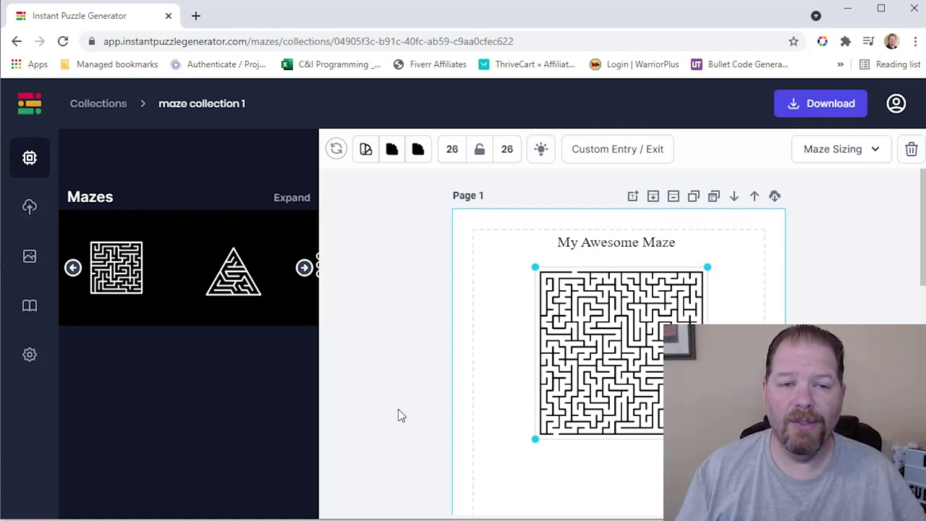
- Add the triangle maze, shrink it, and place it below the square maze on Page 1
{"action": "left_click", "coordinate": [234, 288]}
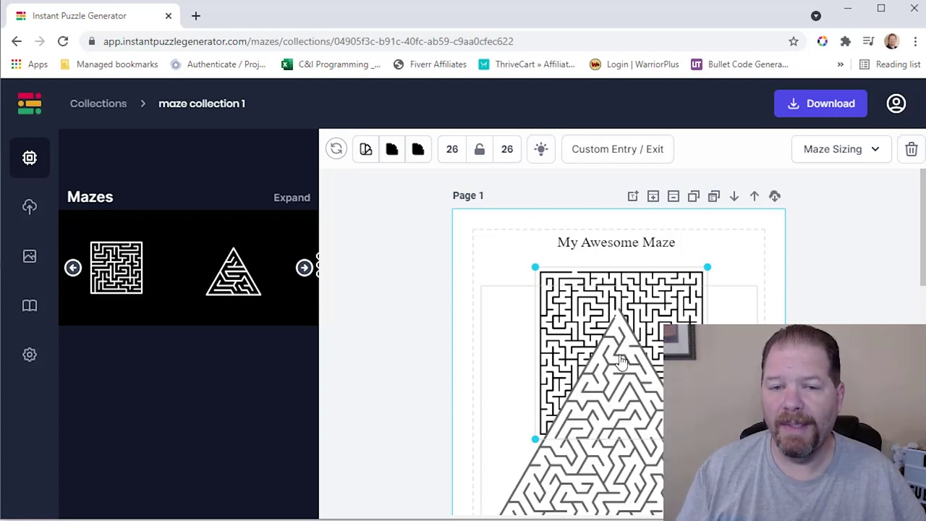
{"action": "left_click", "coordinate": [696, 311]}
{"action": "left_click_drag", "start_coordinate": [758, 283], "coordinate": [634, 412]}
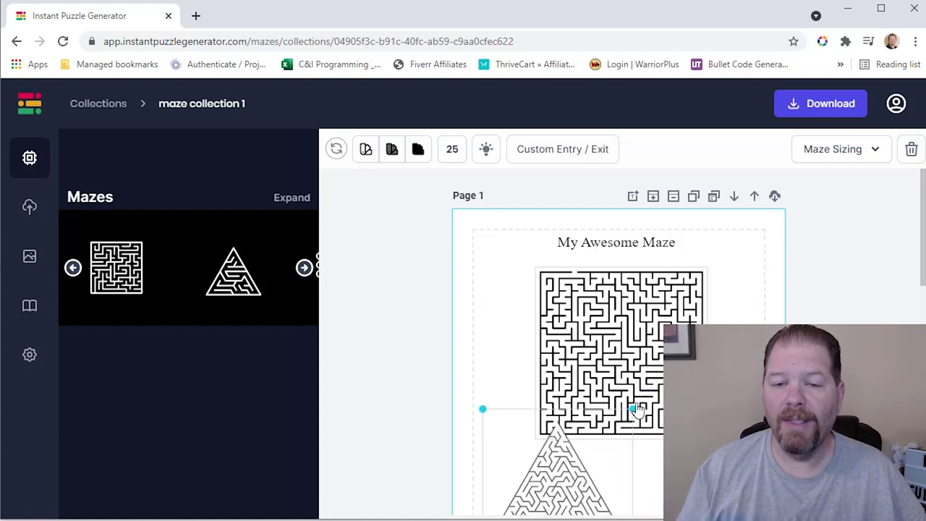
{"action": "scroll", "coordinate": [651, 316], "scroll_direction": "down", "scroll_amount": 1}
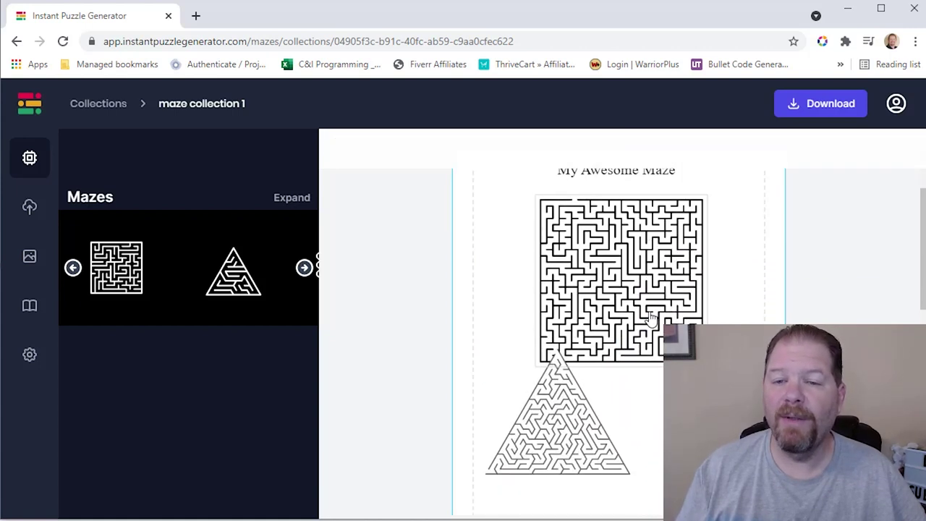
{"action": "left_click_drag", "start_coordinate": [568, 400], "coordinate": [553, 460]}
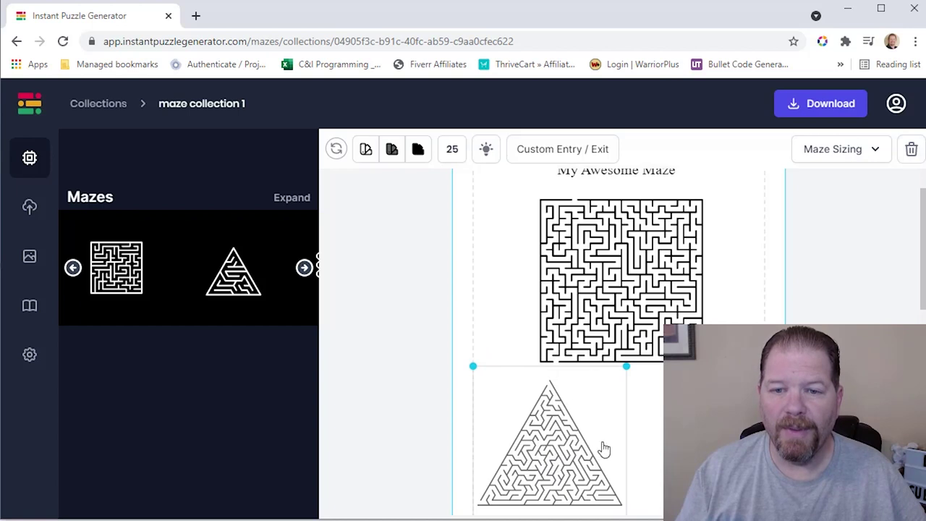
{"action": "key", "text": "Escape"}
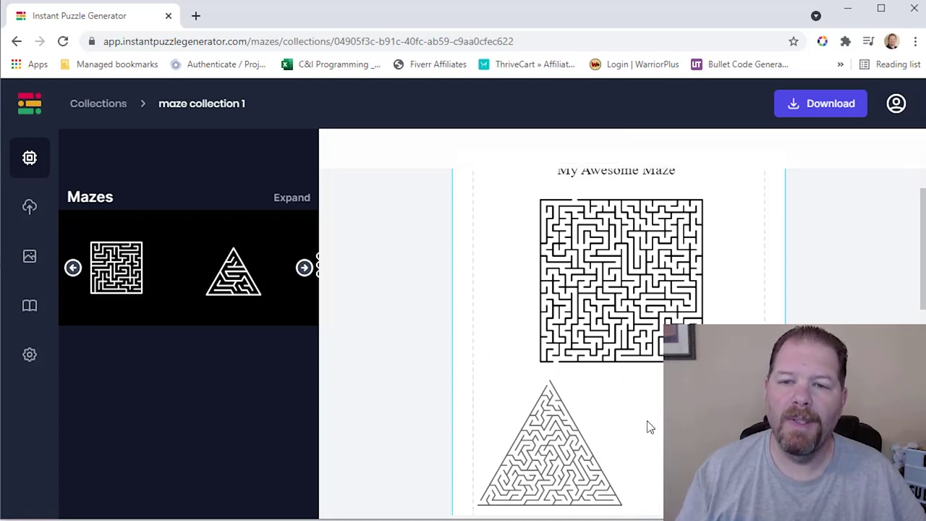
{"action": "scroll", "coordinate": [649, 427], "scroll_direction": "up", "scroll_amount": 1}
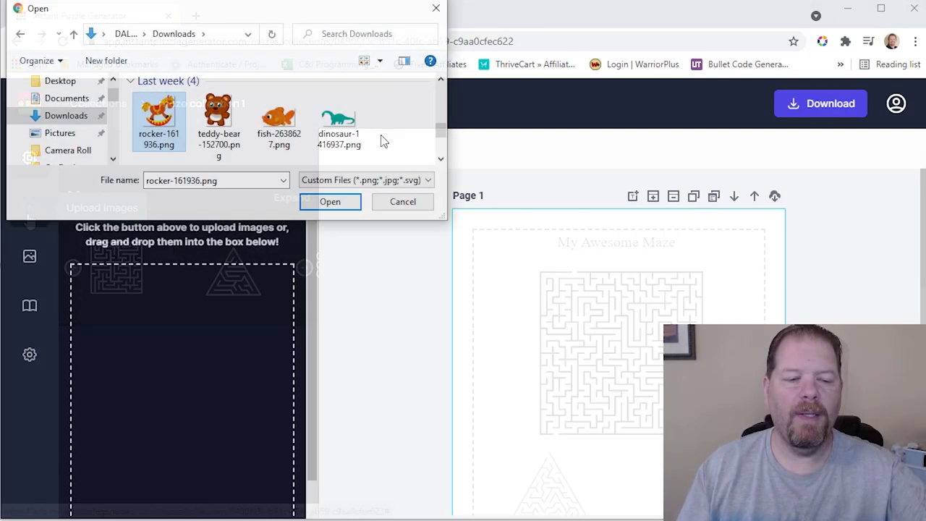
- Select the fish PNG together with the rocker PNG and upload both pictures
{"action": "left_click", "coordinate": [280, 122], "text": "ctrl"}
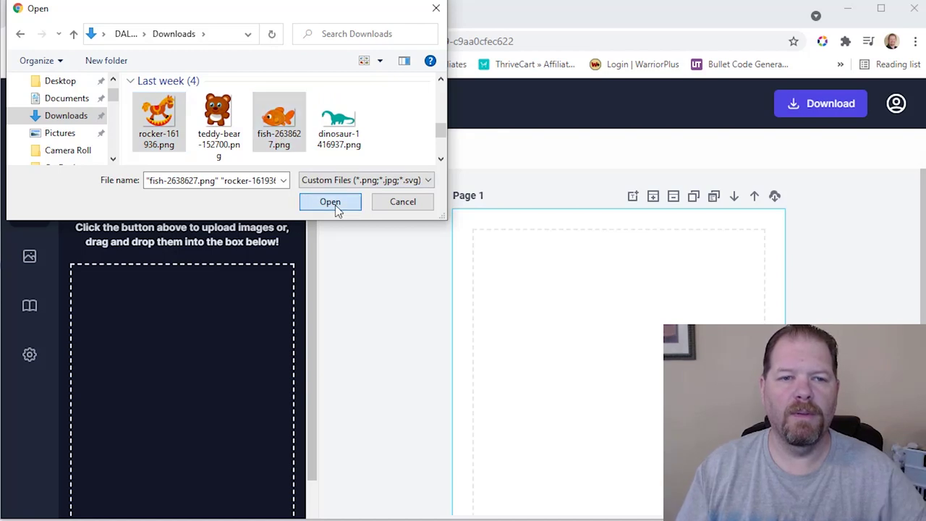
{"action": "left_click", "coordinate": [335, 205]}
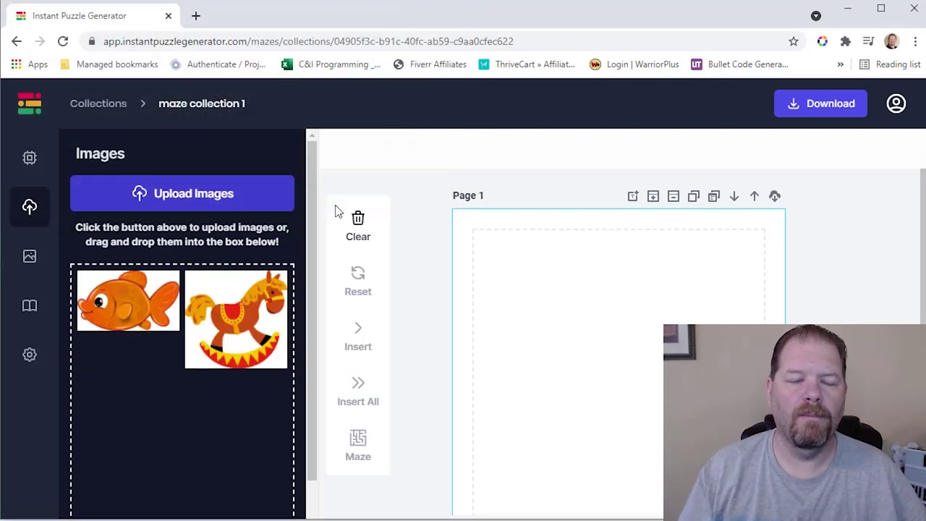
- Insert the fish picture on Page 1, enlarge it, and nudge it right and down
{"action": "left_click", "coordinate": [137, 311]}
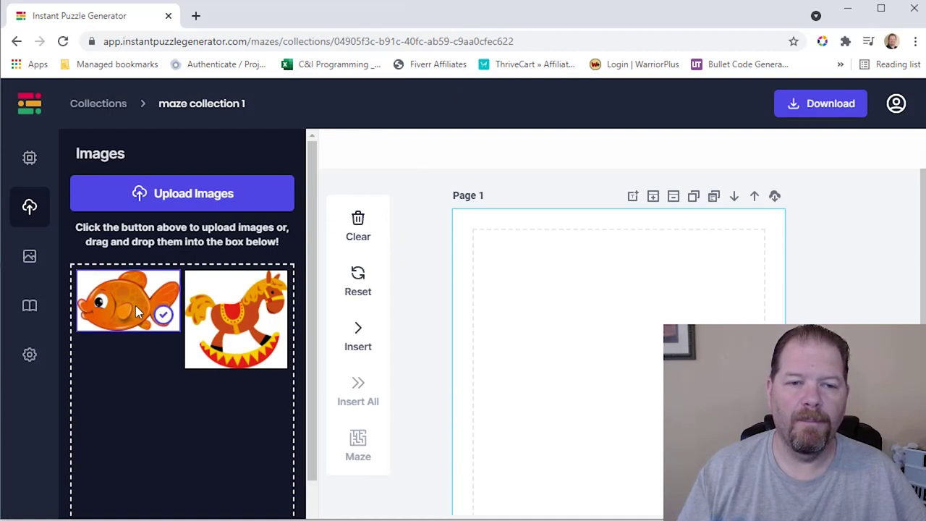
{"action": "left_click", "coordinate": [357, 346]}
{"action": "left_click", "coordinate": [561, 286]}
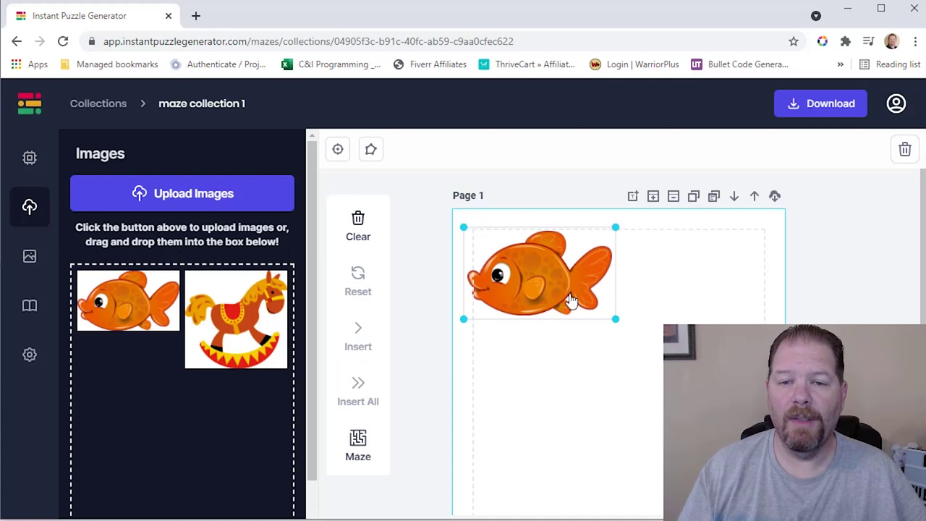
{"action": "left_click_drag", "start_coordinate": [615, 317], "coordinate": [707, 380]}
{"action": "left_click_drag", "start_coordinate": [579, 337], "coordinate": [601, 342]}
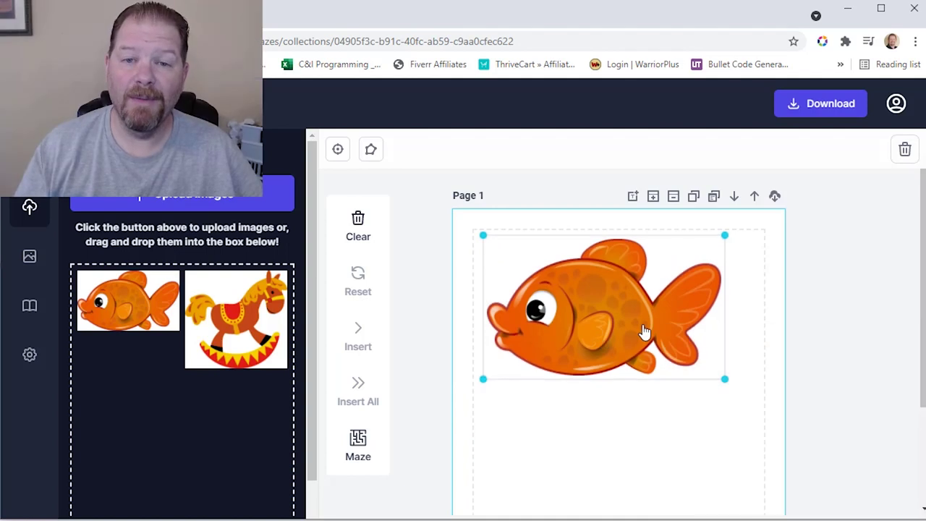
- Generate a fish-shaped maze, move the fish up-left, and select the maze's sizing options
{"action": "left_click", "coordinate": [360, 458]}
{"action": "left_click_drag", "start_coordinate": [606, 280], "coordinate": [581, 259]}
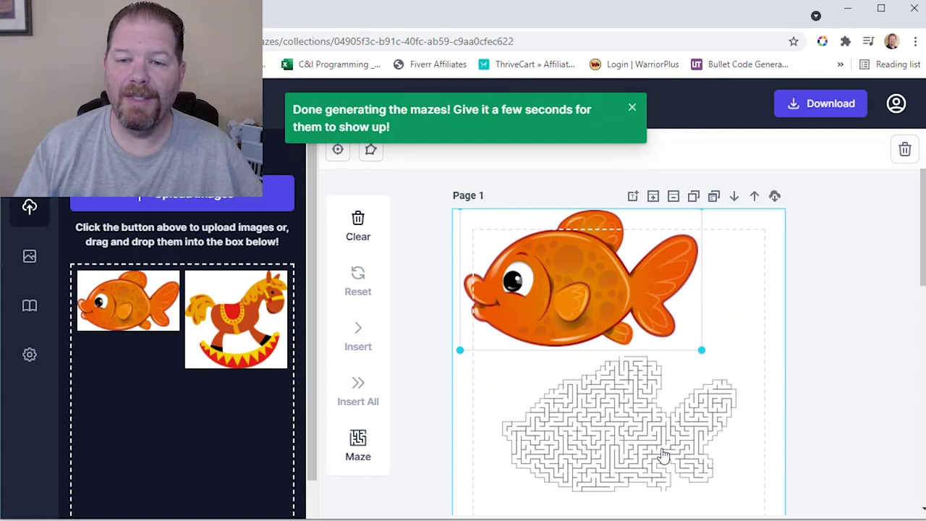
{"action": "left_click", "coordinate": [619, 433]}
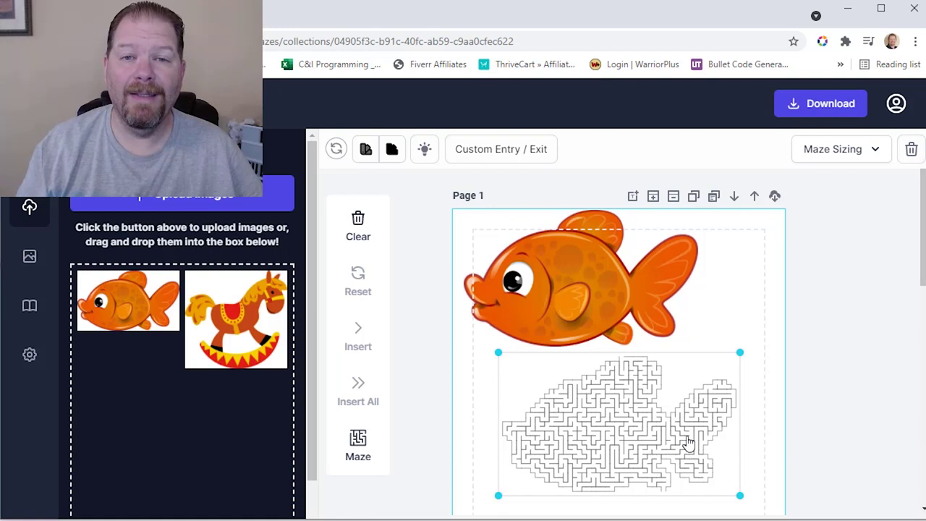
{"action": "left_click", "coordinate": [875, 151]}
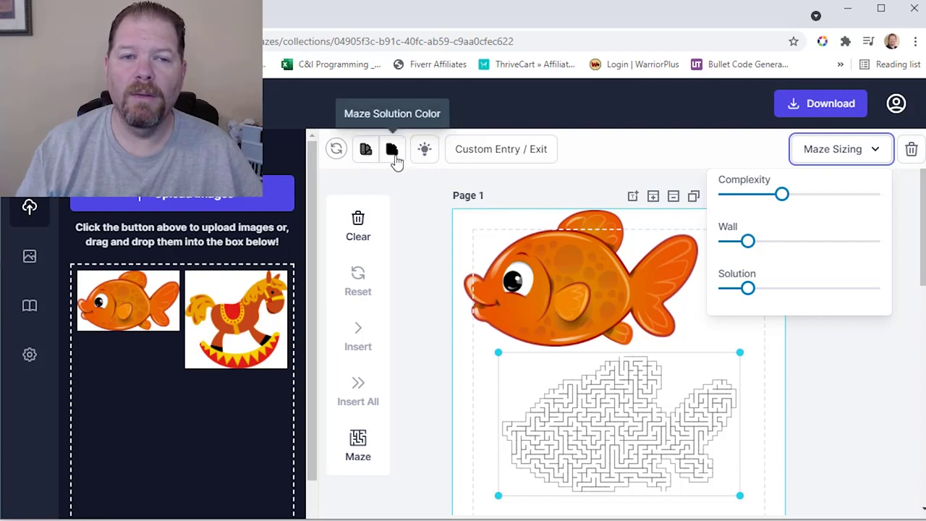
- Move the fish up-right and its maze down-right, then reveal the maze's solution path
{"action": "left_click_drag", "start_coordinate": [578, 303], "coordinate": [594, 262]}
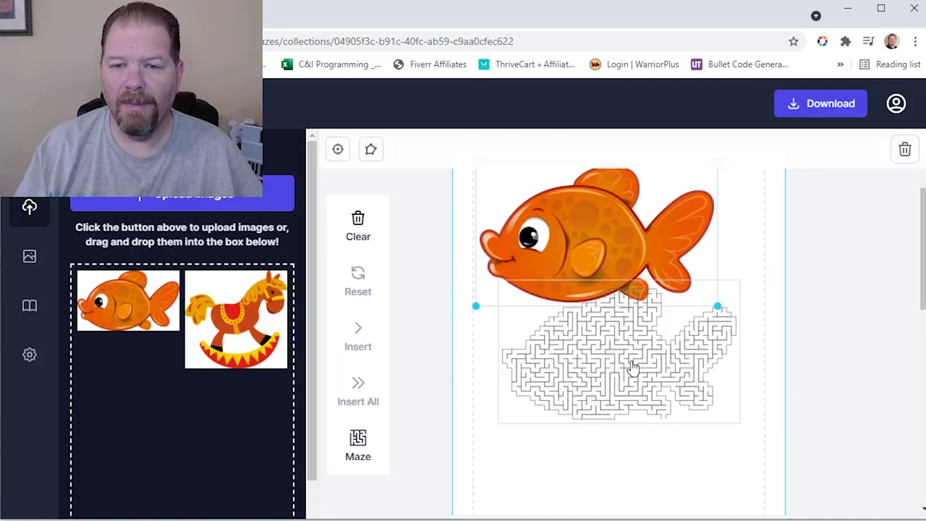
{"action": "left_click_drag", "start_coordinate": [632, 367], "coordinate": [653, 412]}
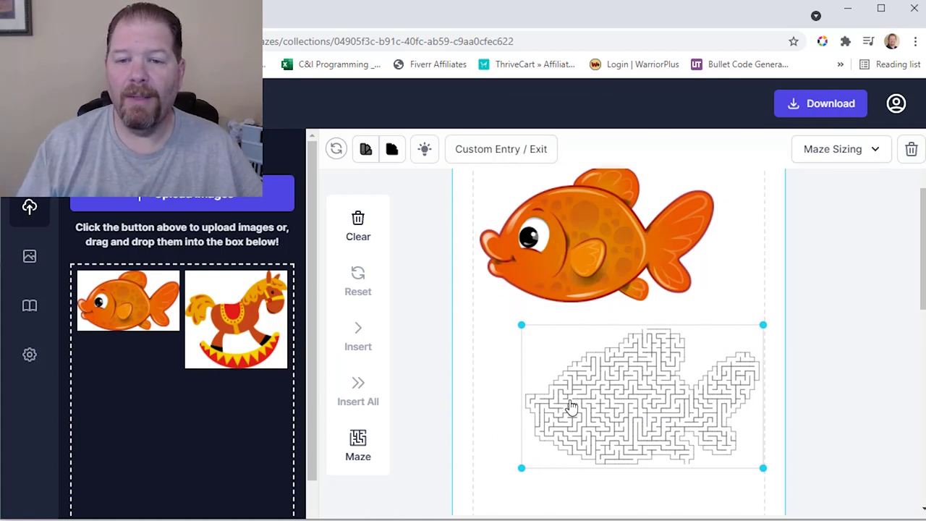
{"action": "left_click", "coordinate": [424, 149]}
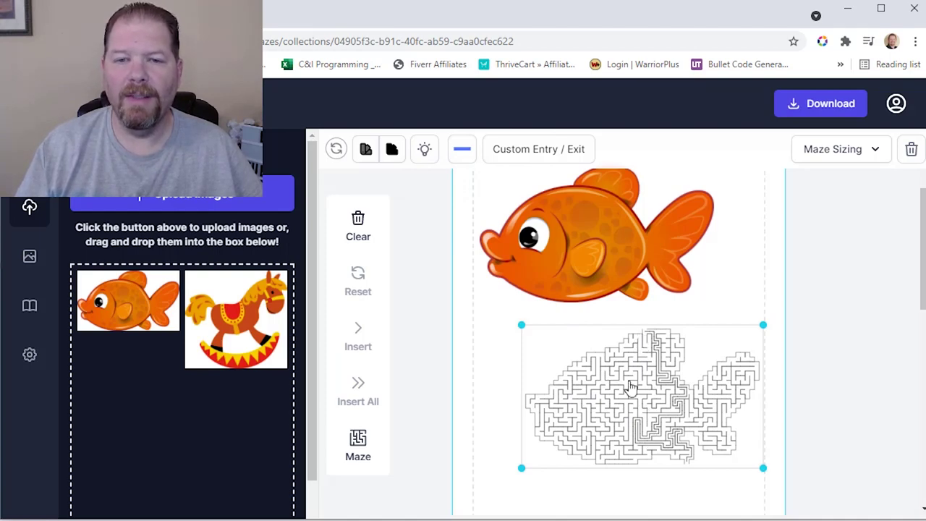
{"action": "left_click", "coordinate": [507, 153]}
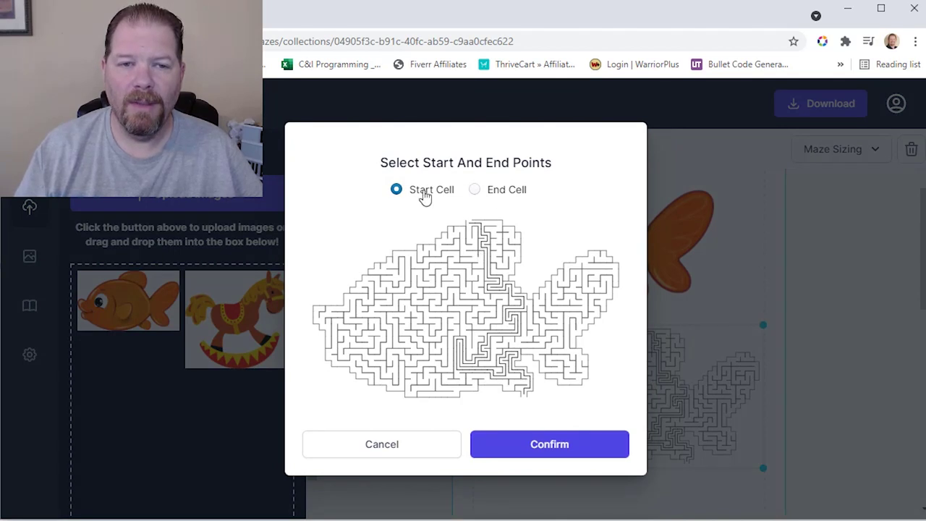
- Start the fish maze at its left edge and end it at the tail's top right, confirmed
{"action": "left_click", "coordinate": [319, 325]}
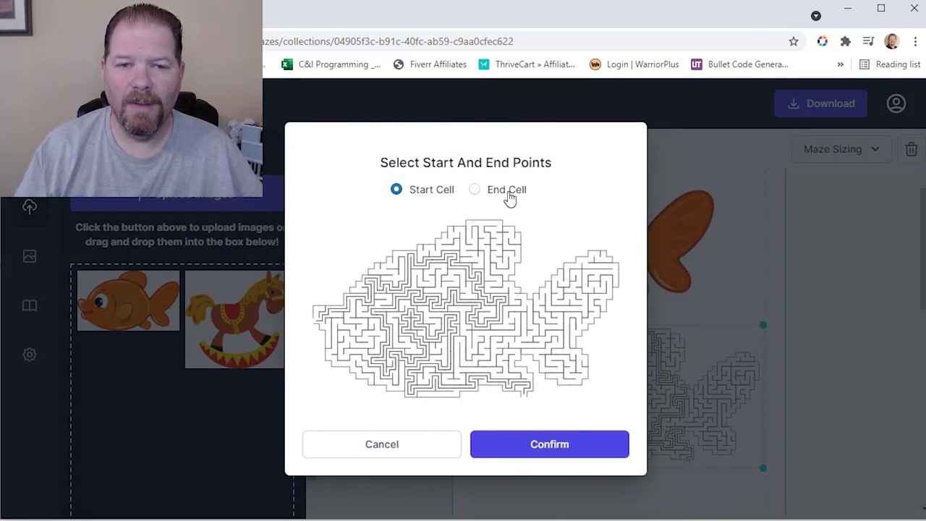
{"action": "left_click", "coordinate": [614, 271]}
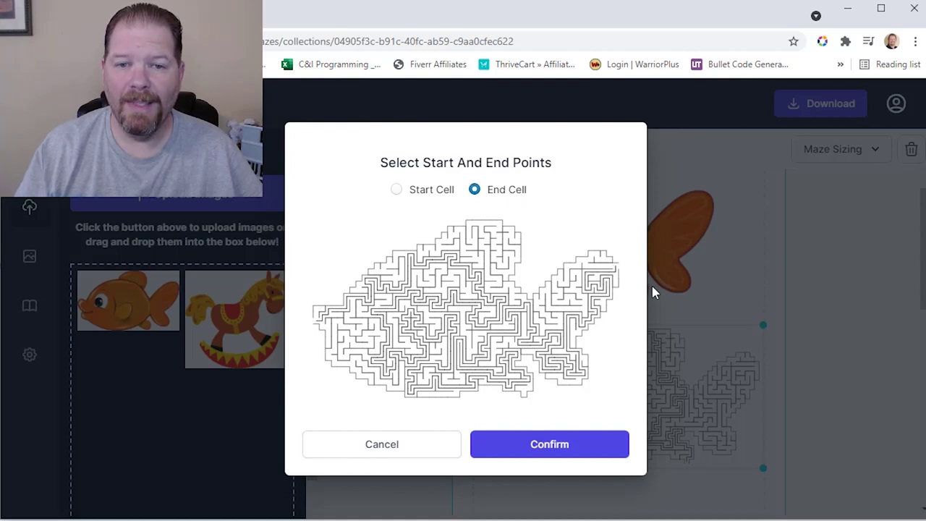
{"action": "left_click", "coordinate": [509, 444]}
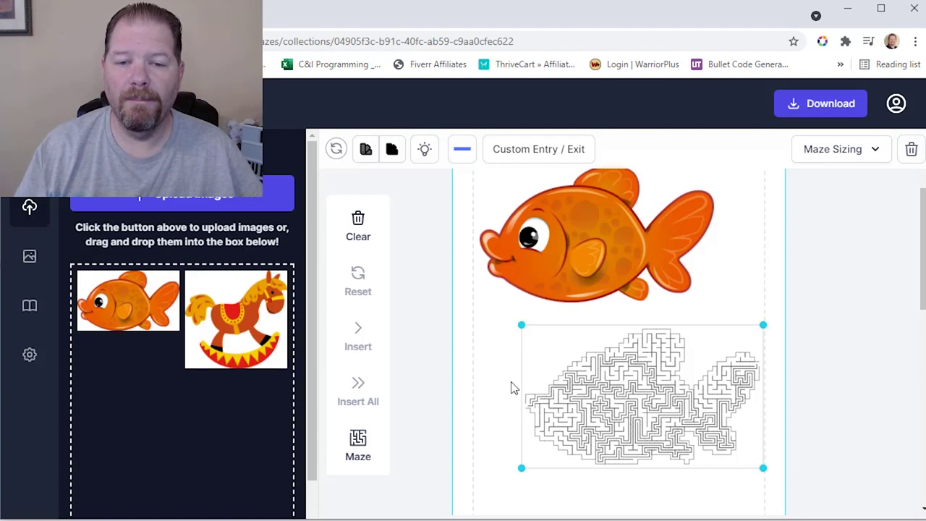
{"action": "scroll", "coordinate": [752, 286], "scroll_direction": "up", "scroll_amount": 1}
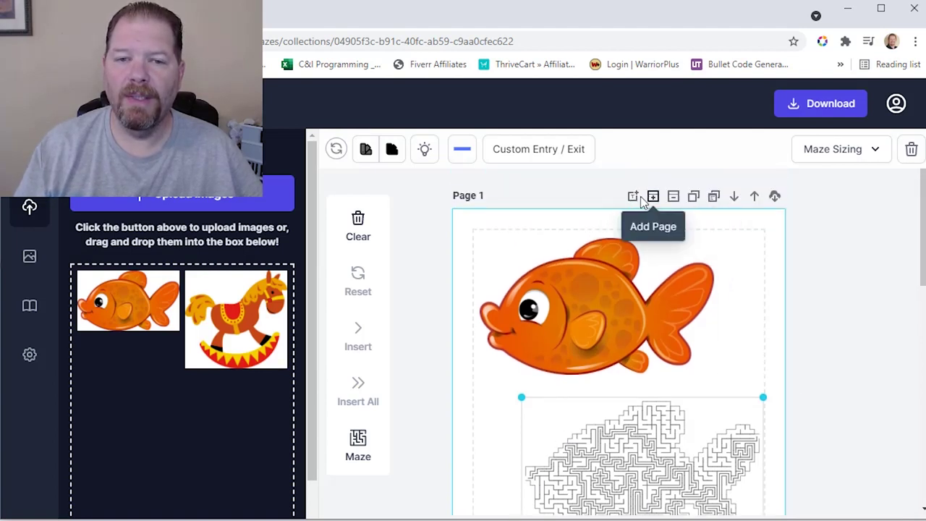
- Add a blank Page 2 after Page 1 and select both the fish and rocking horse pictures
{"action": "left_click", "coordinate": [653, 197]}
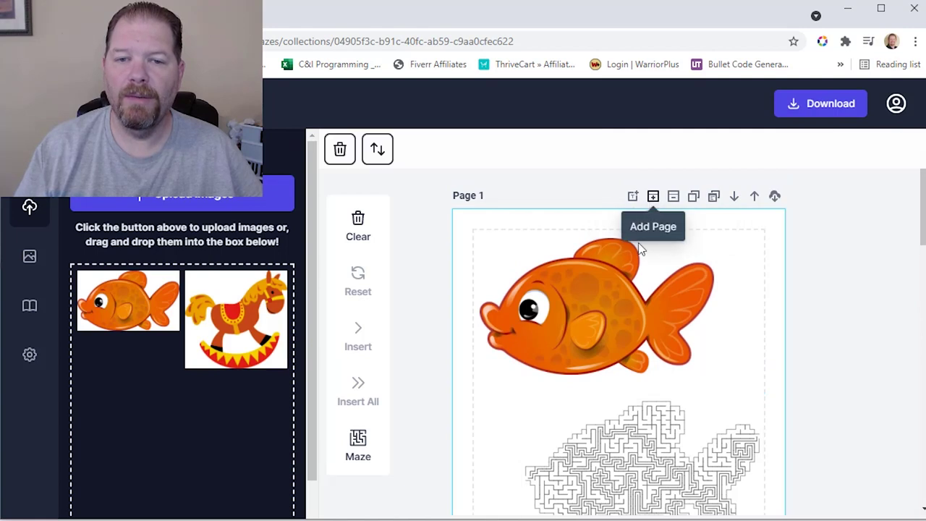
{"action": "scroll", "coordinate": [599, 350], "scroll_direction": "down", "scroll_amount": 5}
{"action": "scroll", "coordinate": [599, 348], "scroll_direction": "down", "scroll_amount": 8}
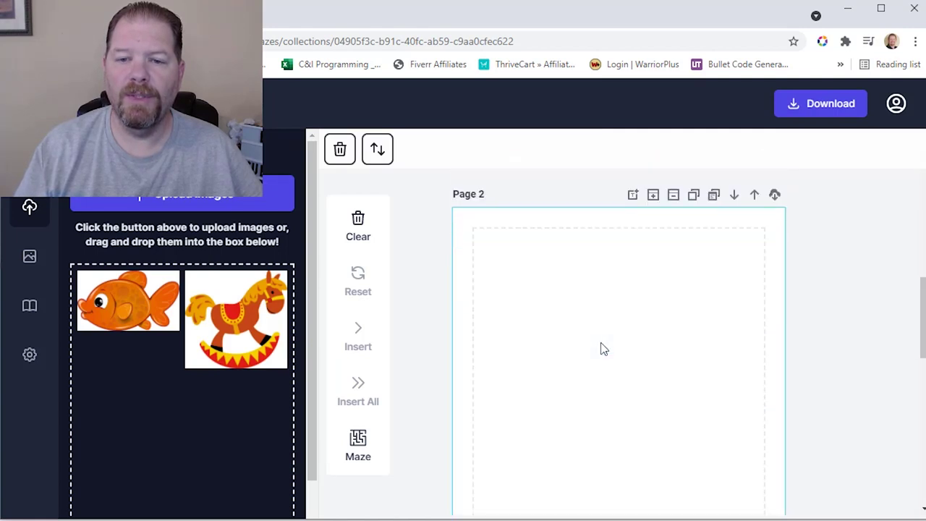
{"action": "scroll", "coordinate": [600, 349], "scroll_direction": "up", "scroll_amount": 3}
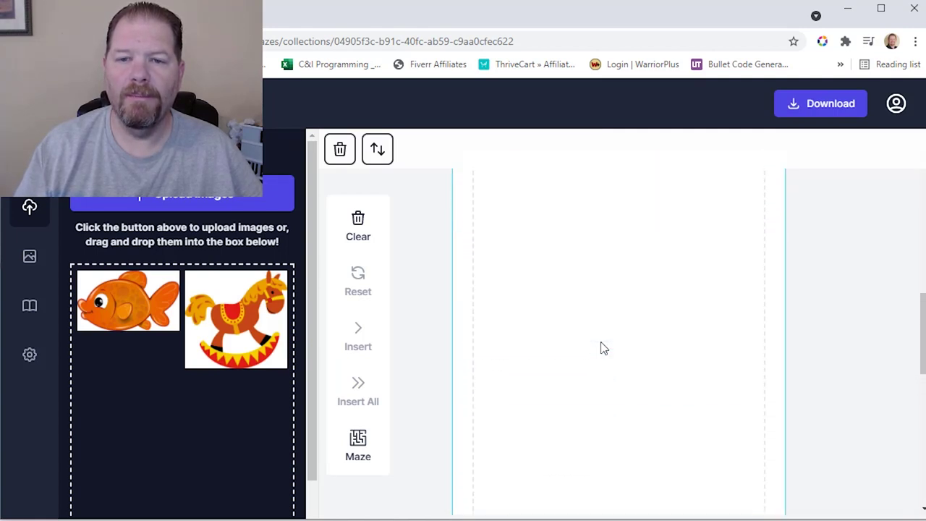
{"action": "scroll", "coordinate": [600, 349], "scroll_direction": "up", "scroll_amount": 2}
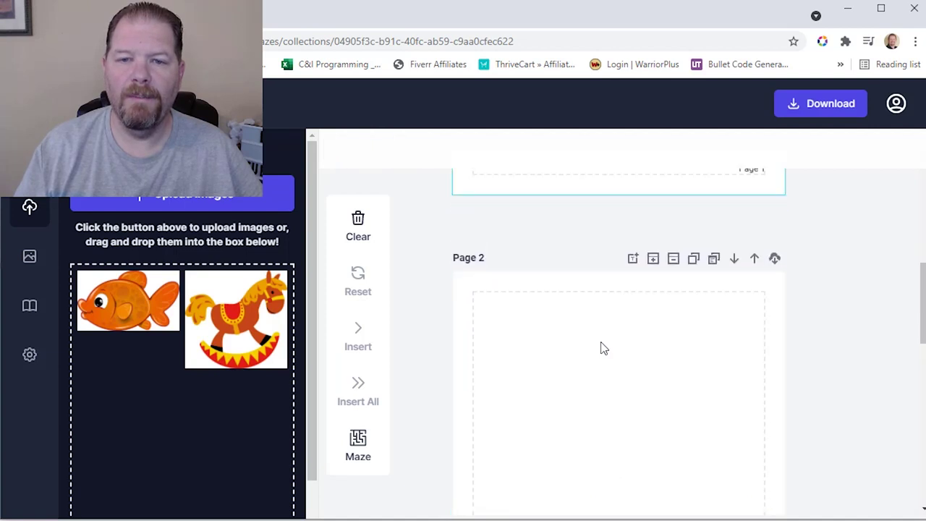
{"action": "scroll", "coordinate": [600, 348], "scroll_direction": "down", "scroll_amount": 1}
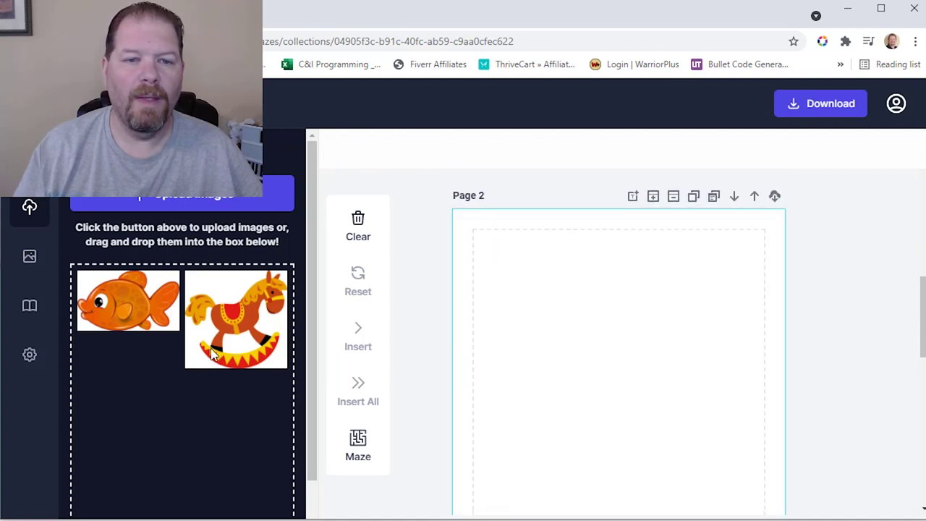
{"action": "left_click", "coordinate": [105, 307]}
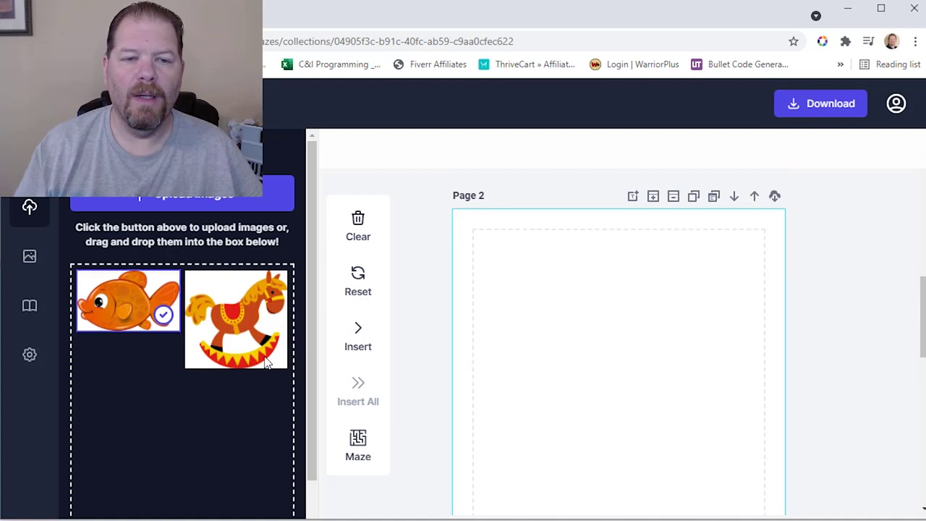
{"action": "left_click", "coordinate": [266, 363]}
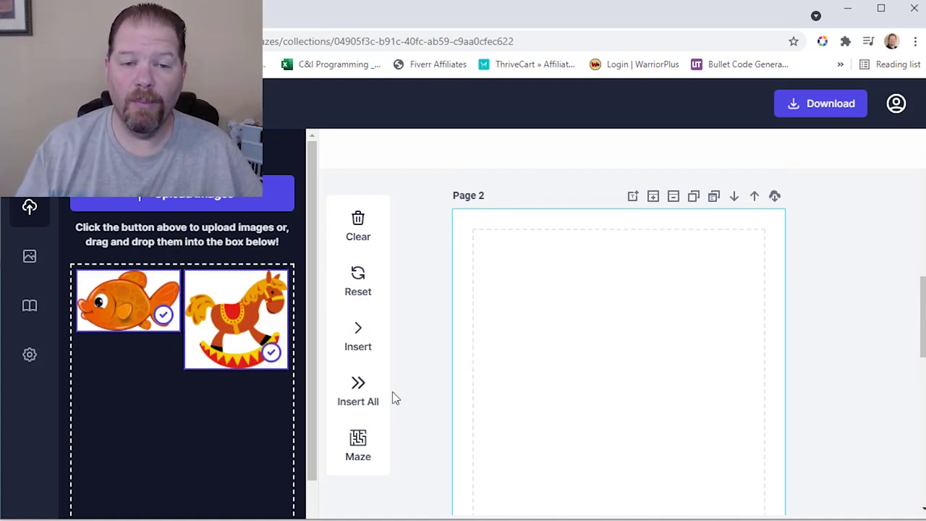
- Insert the goldfish onto Page 3 and drag it slightly down and right from the top-left corner
{"action": "left_click", "coordinate": [357, 399]}
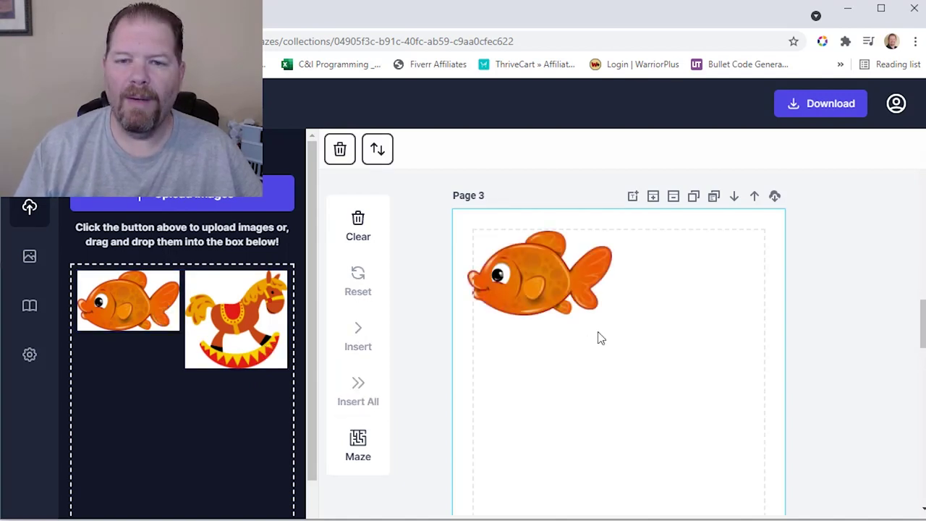
{"action": "left_click_drag", "start_coordinate": [541, 289], "coordinate": [581, 326]}
{"action": "scroll", "coordinate": [599, 334], "scroll_direction": "down", "scroll_amount": 4}
{"action": "scroll", "coordinate": [600, 337], "scroll_direction": "down", "scroll_amount": 4}
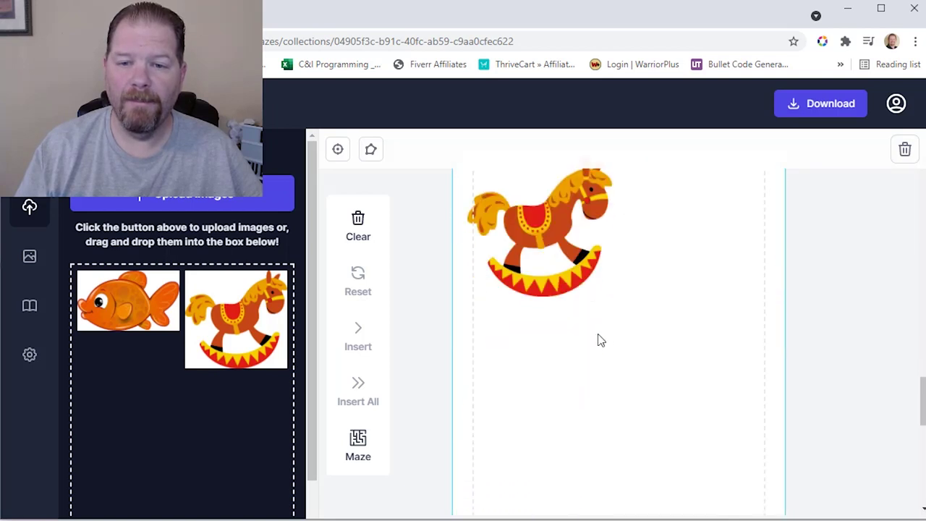
{"action": "scroll", "coordinate": [568, 274], "scroll_direction": "up", "scroll_amount": 8}
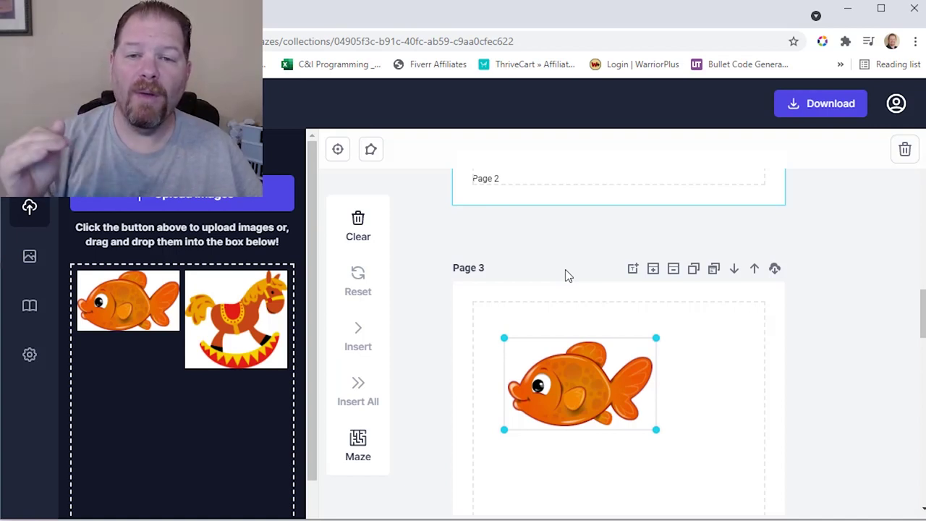
{"action": "left_click", "coordinate": [720, 402]}
- Upload the dinosaur PNG image into Upload Images
{"action": "scroll", "coordinate": [719, 401], "scroll_direction": "down", "scroll_amount": 1}
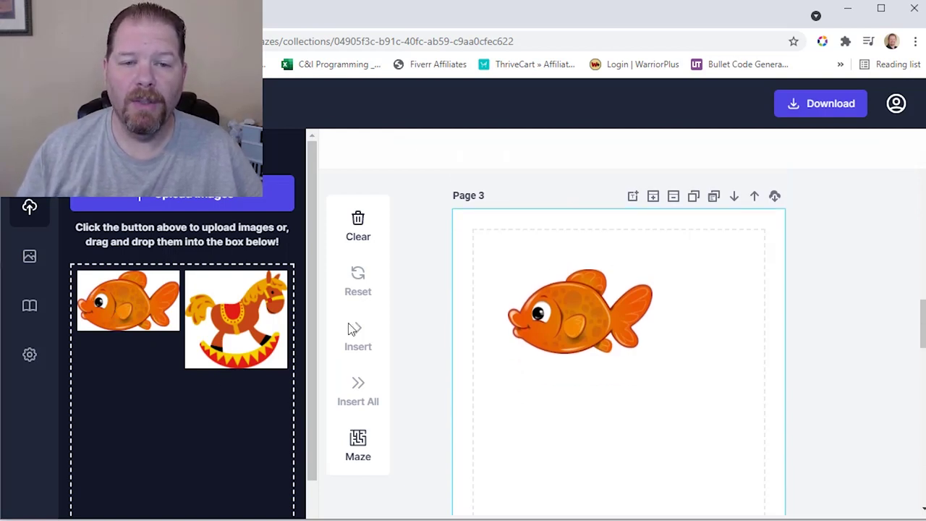
{"action": "left_click", "coordinate": [172, 200]}
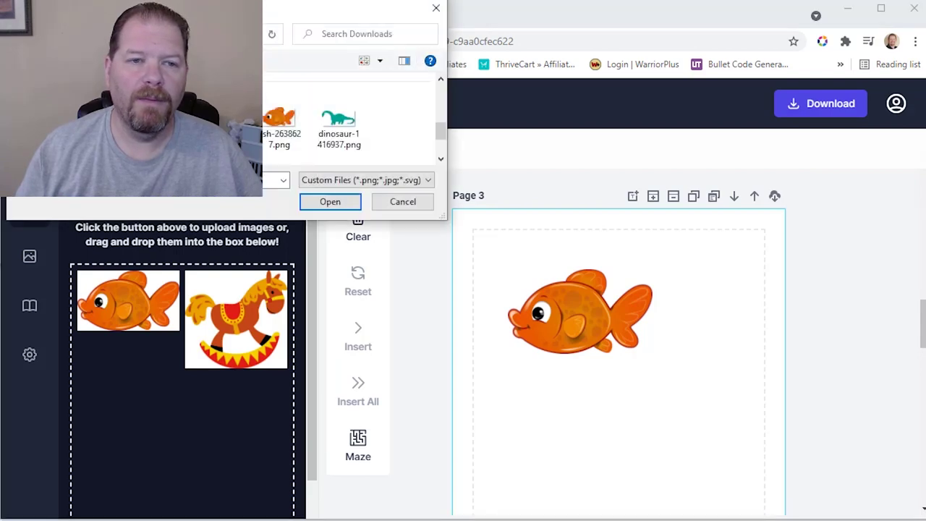
{"action": "left_click", "coordinate": [351, 141]}
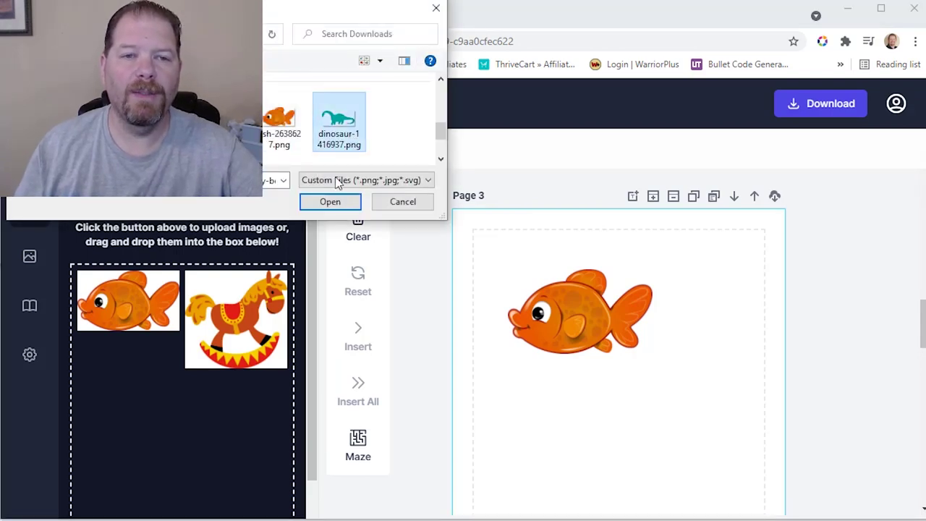
{"action": "left_click", "coordinate": [327, 202]}
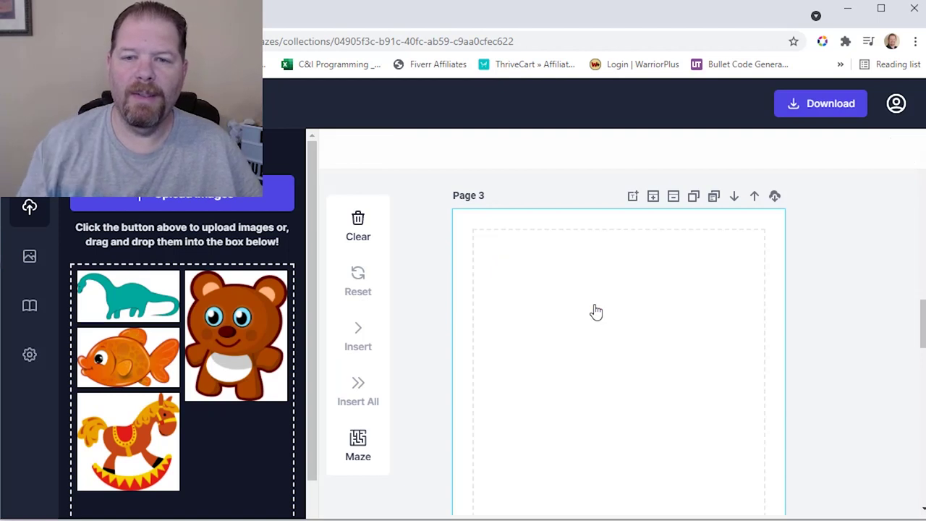
- Select the dinosaur, goldfish, bear and rocking horse thumbnails and insert them onto Page 3
{"action": "left_click", "coordinate": [112, 311]}
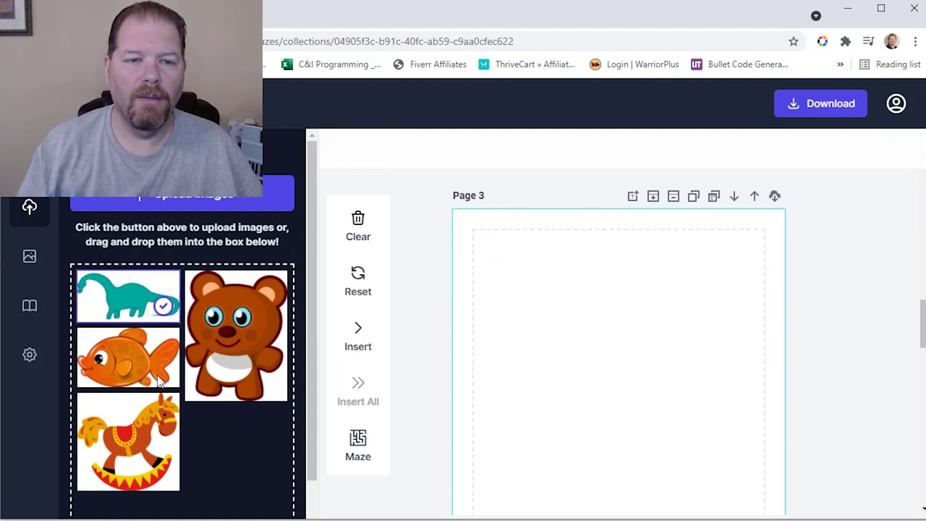
{"action": "left_click", "coordinate": [162, 383]}
{"action": "left_click", "coordinate": [235, 340]}
{"action": "left_click", "coordinate": [127, 452]}
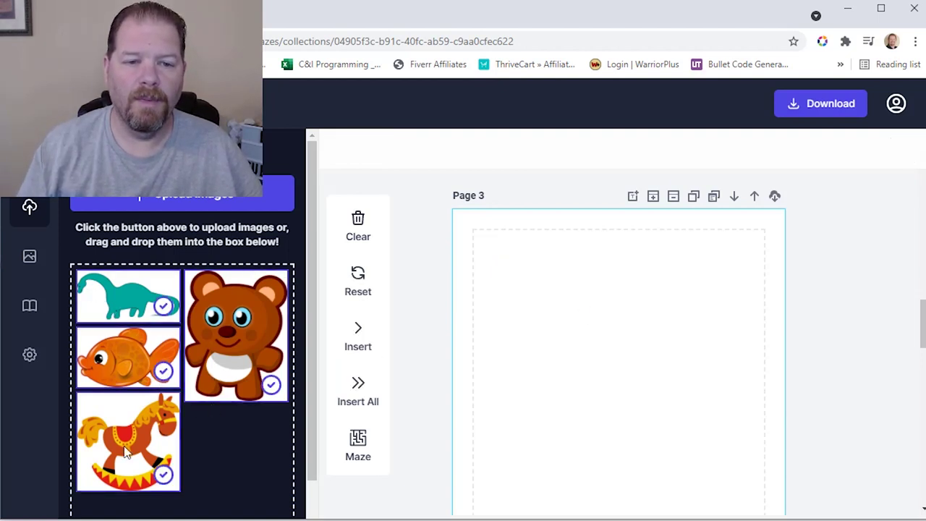
{"action": "left_click", "coordinate": [362, 331]}
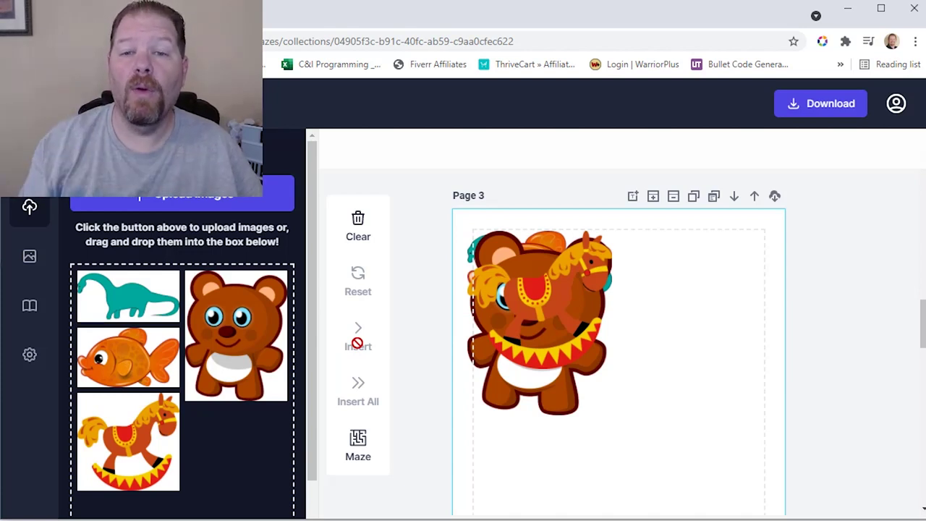
- Move the horse right, shrink the bear to its lower right, and put the fish under the dinosaur
{"action": "left_click_drag", "start_coordinate": [548, 311], "coordinate": [693, 307]}
{"action": "mouse_move", "coordinate": [587, 420]}
{"action": "left_mouse_down"}
{"action": "mouse_move", "coordinate": [630, 444]}
{"action": "mouse_move", "coordinate": [585, 420]}
{"action": "left_mouse_up"}
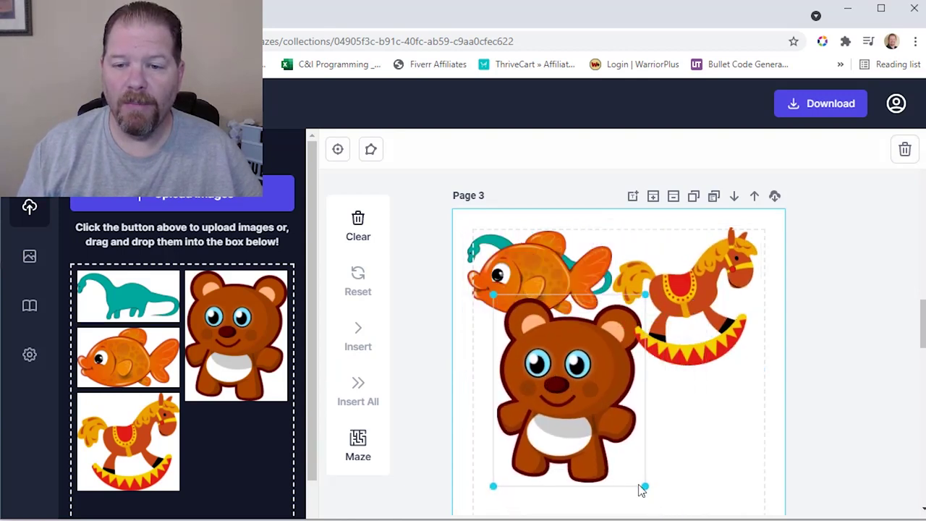
{"action": "left_click_drag", "start_coordinate": [645, 487], "coordinate": [605, 442]}
{"action": "left_click_drag", "start_coordinate": [553, 390], "coordinate": [680, 465]}
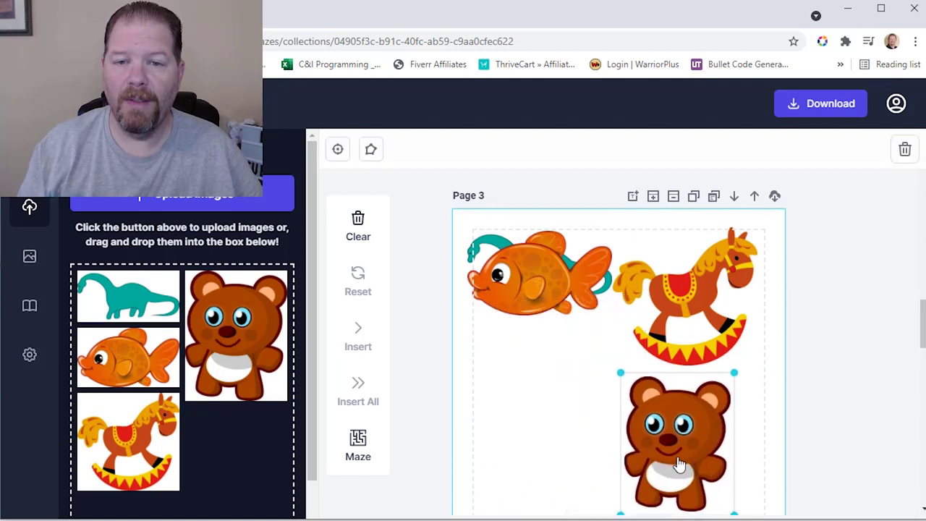
{"action": "left_click_drag", "start_coordinate": [535, 302], "coordinate": [530, 429]}
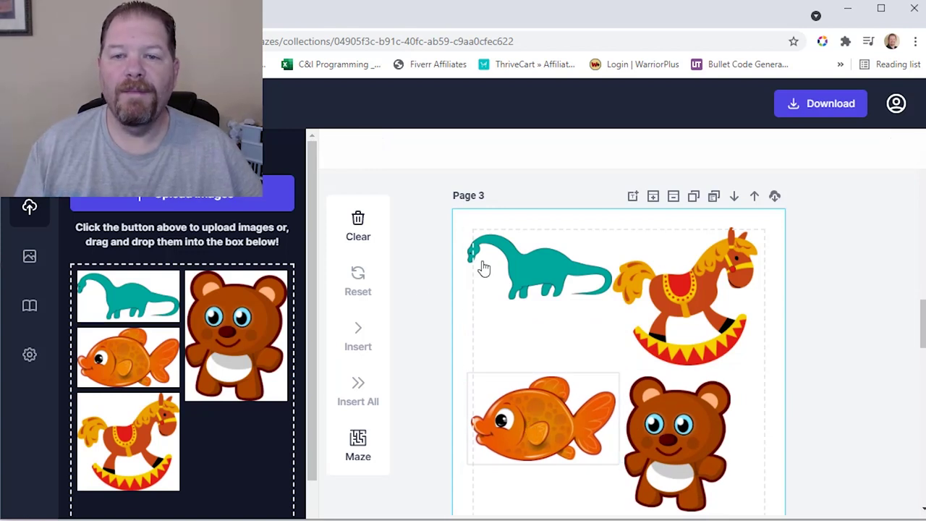
{"action": "left_click", "coordinate": [435, 336]}
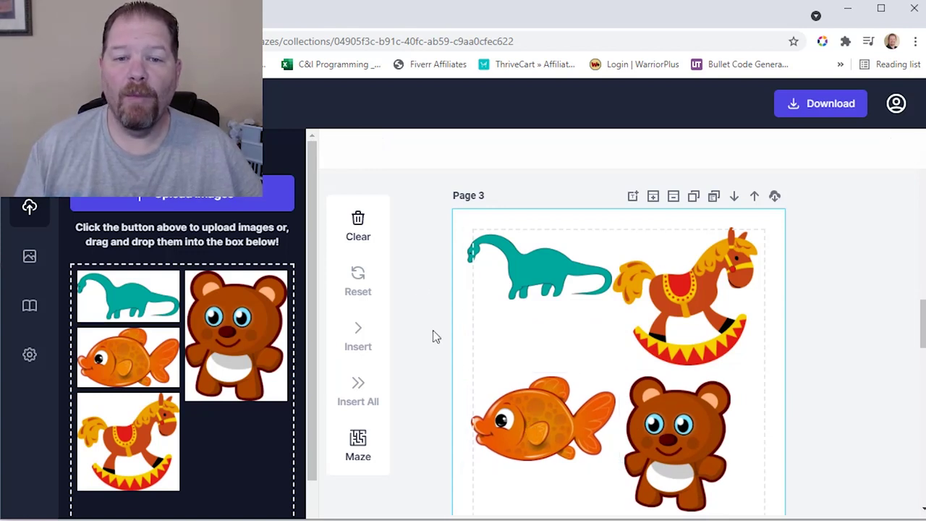
- Generate picture-shaped mazes and drag them near their source pictures
{"action": "left_click", "coordinate": [356, 445]}
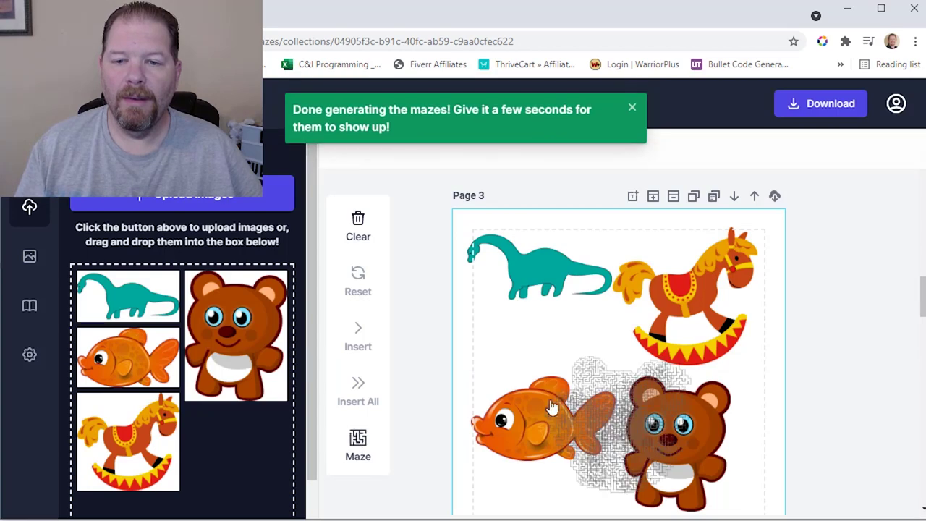
{"action": "left_click_drag", "start_coordinate": [599, 371], "coordinate": [494, 282]}
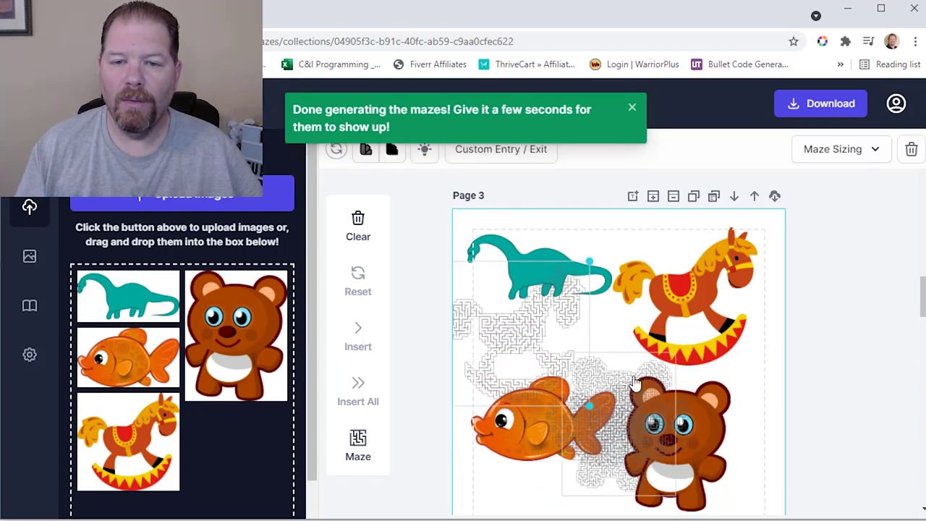
{"action": "left_click_drag", "start_coordinate": [629, 384], "coordinate": [626, 284]}
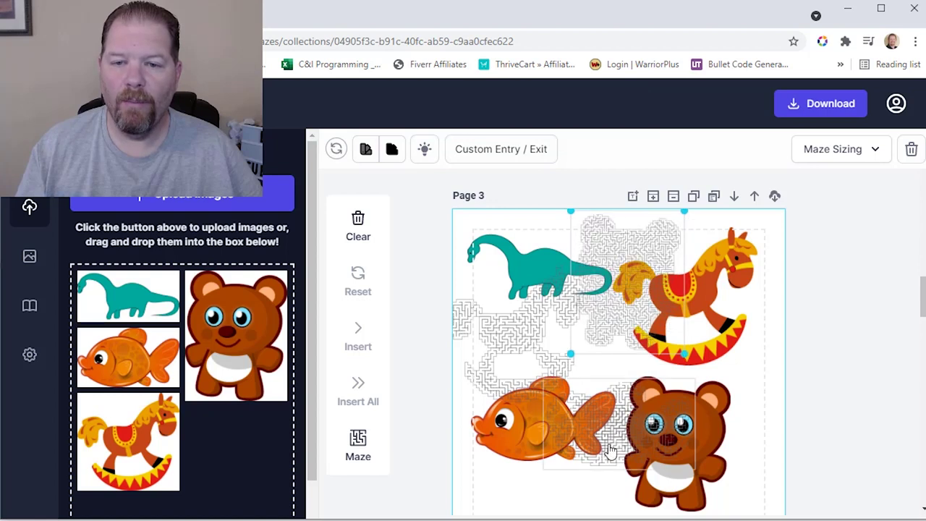
{"action": "left_click_drag", "start_coordinate": [611, 452], "coordinate": [518, 507]}
- Delete the dinosaur, rocking horse, bear and goldfish source pictures
{"action": "left_click", "coordinate": [491, 251]}
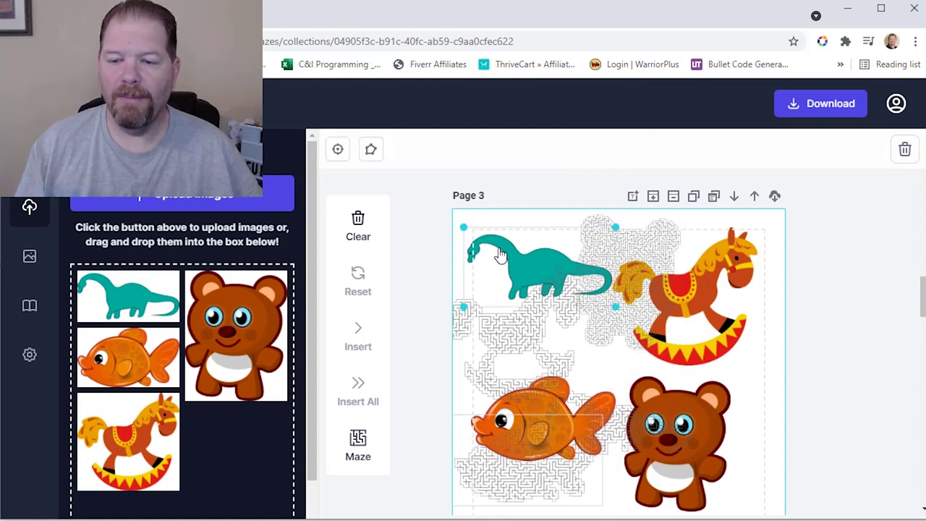
{"action": "key", "text": "Delete"}
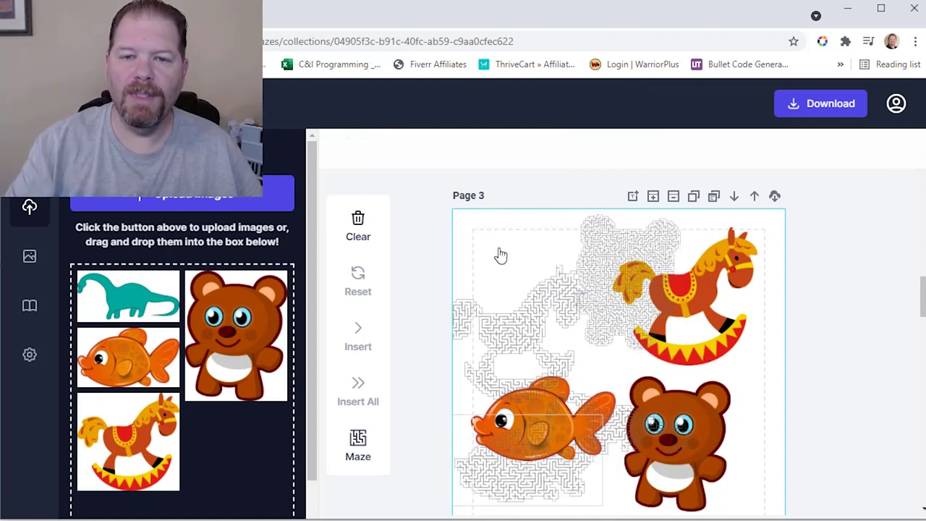
{"action": "left_click", "coordinate": [724, 322]}
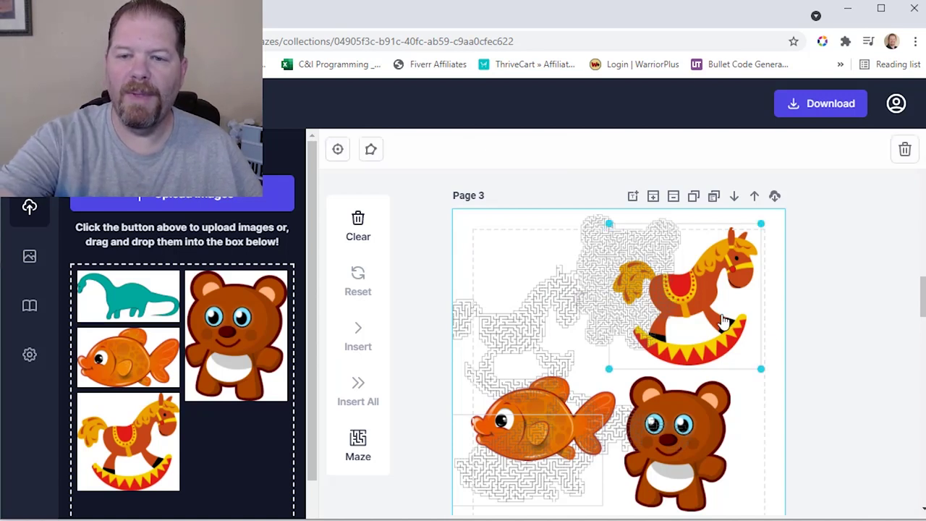
{"action": "key", "text": "Delete"}
{"action": "left_click", "coordinate": [671, 411]}
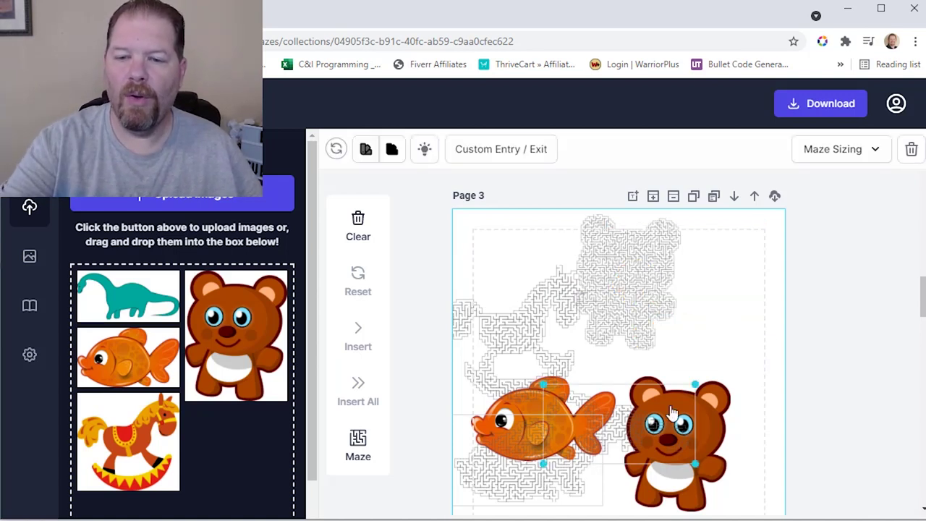
{"action": "left_click", "coordinate": [723, 464]}
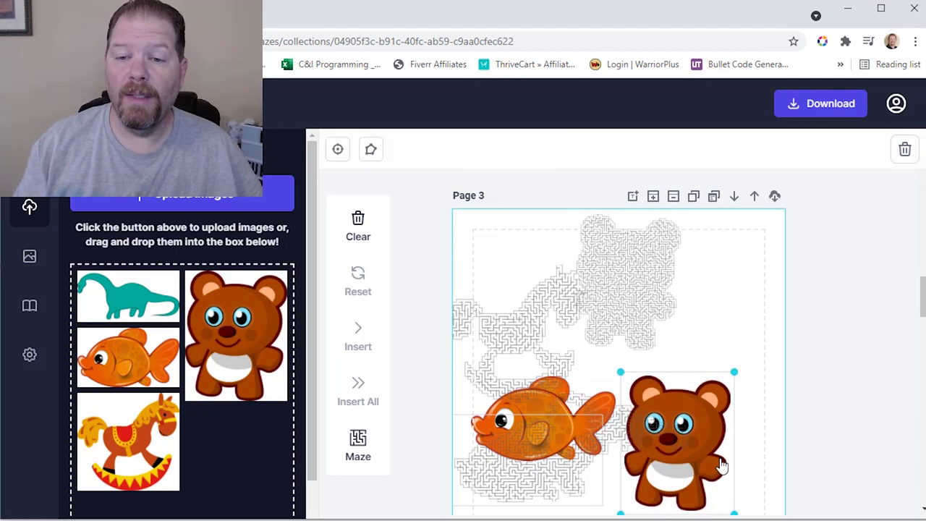
{"action": "key", "text": "Delete"}
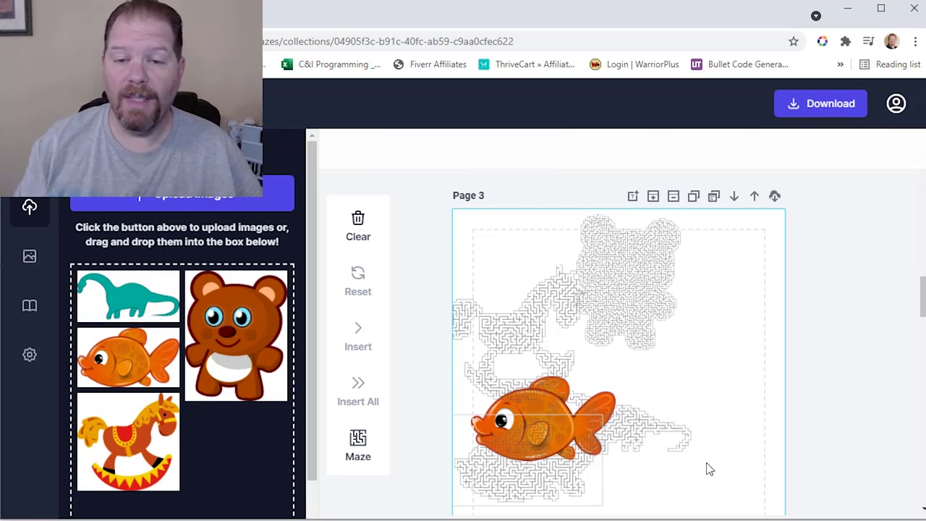
{"action": "left_click", "coordinate": [534, 416]}
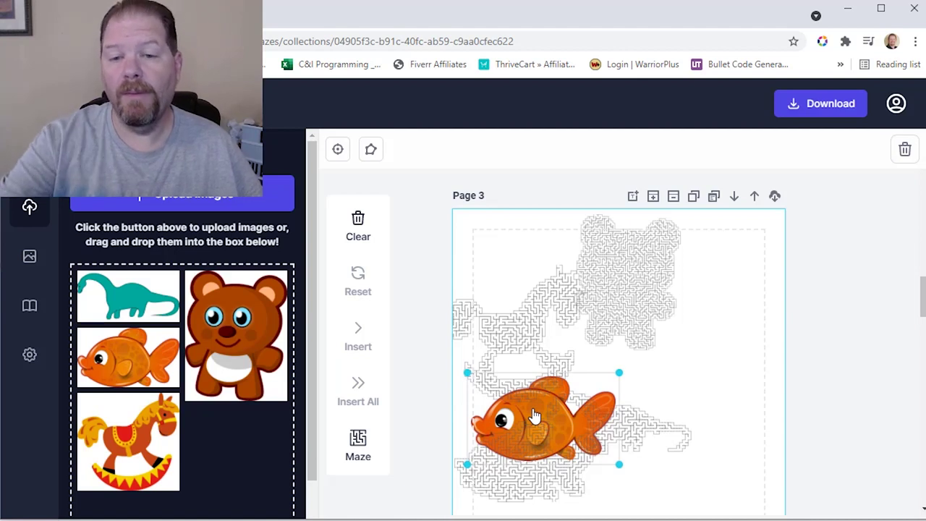
{"action": "key", "text": "Delete"}
- Place the horse and bear mazes on top and the fish and dinosaur below, with solutions shown
{"action": "left_click_drag", "start_coordinate": [629, 327], "coordinate": [708, 329]}
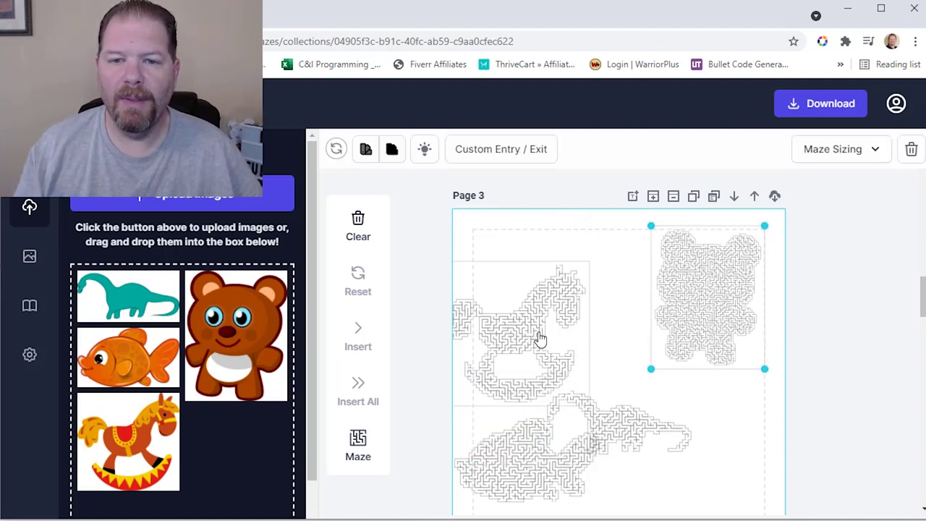
{"action": "mouse_move", "coordinate": [561, 299]}
{"action": "left_mouse_down"}
{"action": "mouse_move", "coordinate": [580, 275]}
{"action": "mouse_move", "coordinate": [567, 303]}
{"action": "left_mouse_up"}
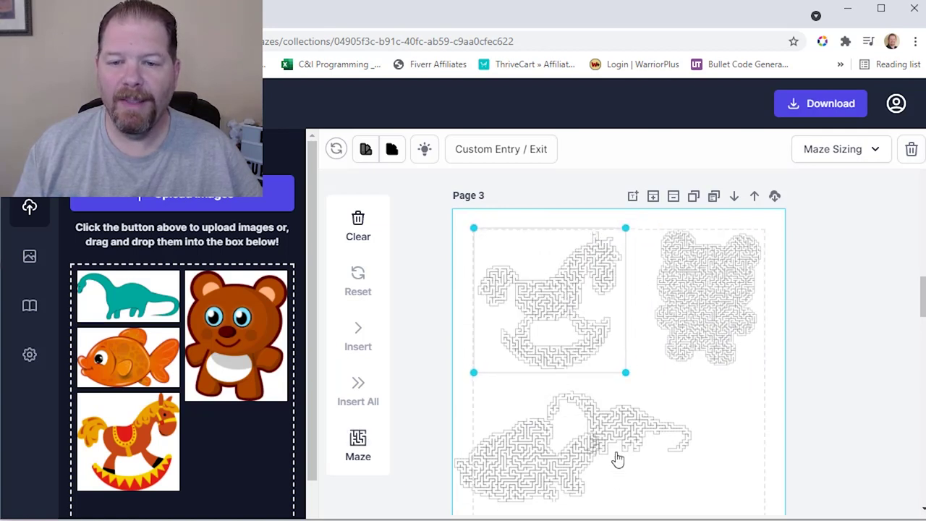
{"action": "left_click_drag", "start_coordinate": [635, 442], "coordinate": [697, 445]}
{"action": "left_click_drag", "start_coordinate": [573, 482], "coordinate": [604, 484]}
{"action": "left_click", "coordinate": [423, 149]}
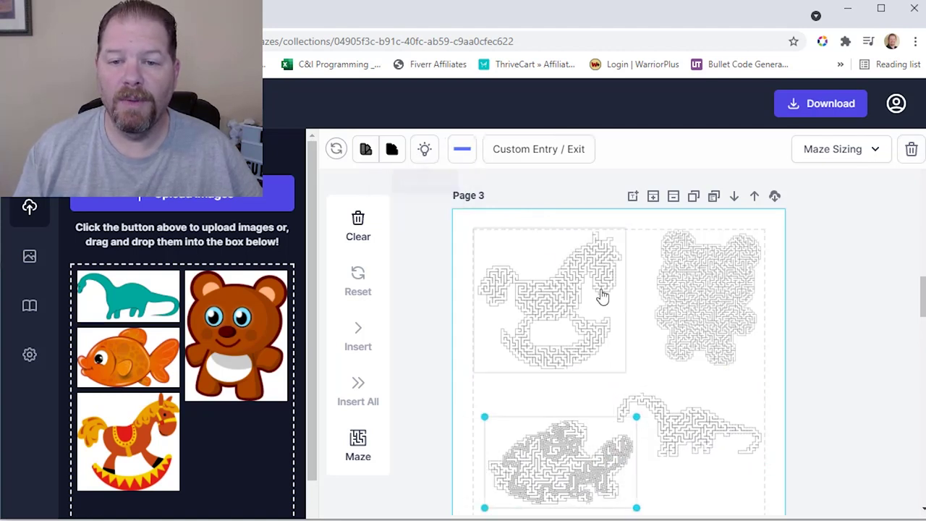
{"action": "left_click", "coordinate": [682, 413]}
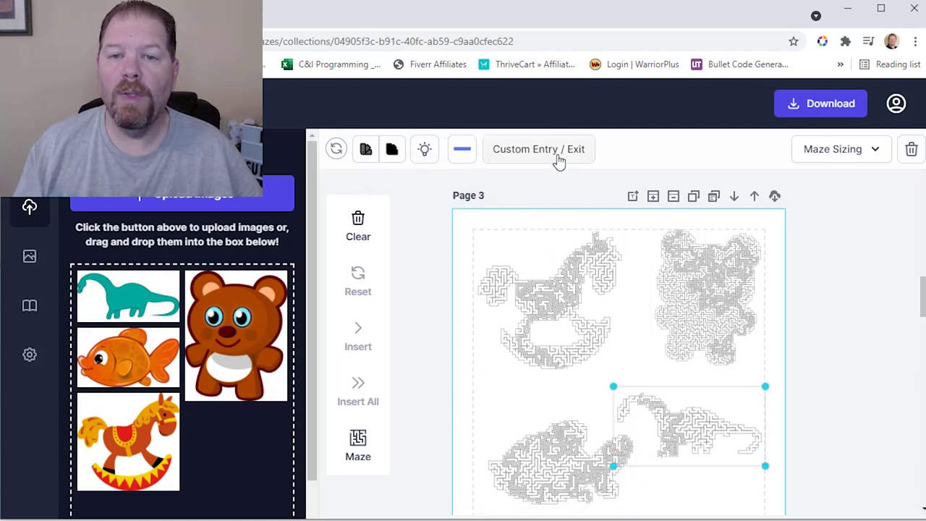
{"action": "left_click", "coordinate": [819, 158]}
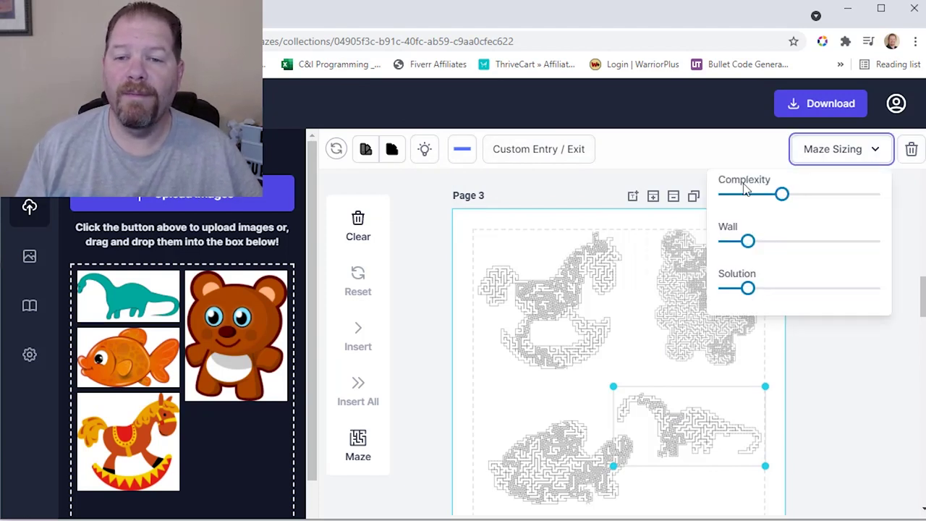
{"action": "left_click", "coordinate": [732, 154]}
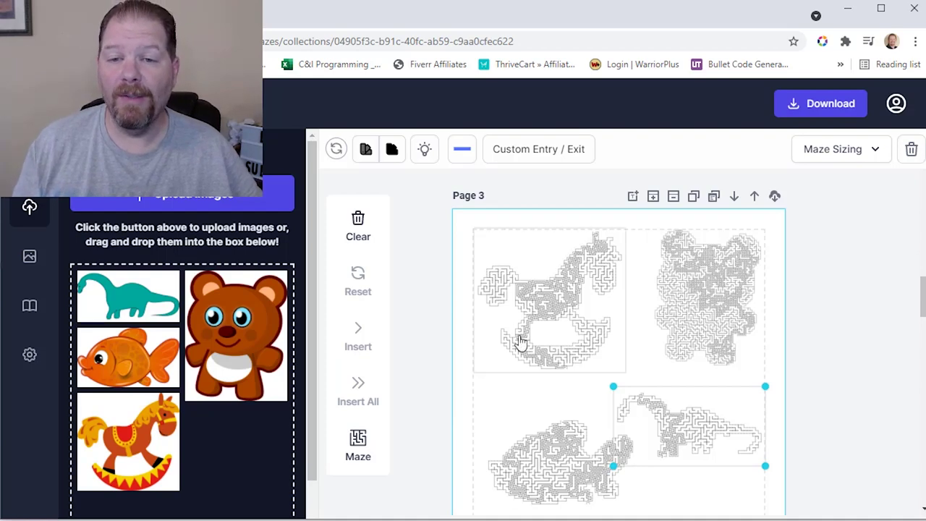
- Scroll back over Pages 3 and 4, then down to the blank Page 5
{"action": "scroll", "coordinate": [521, 341], "scroll_direction": "down", "scroll_amount": 5}
{"action": "scroll", "coordinate": [554, 273], "scroll_direction": "down", "scroll_amount": 4}
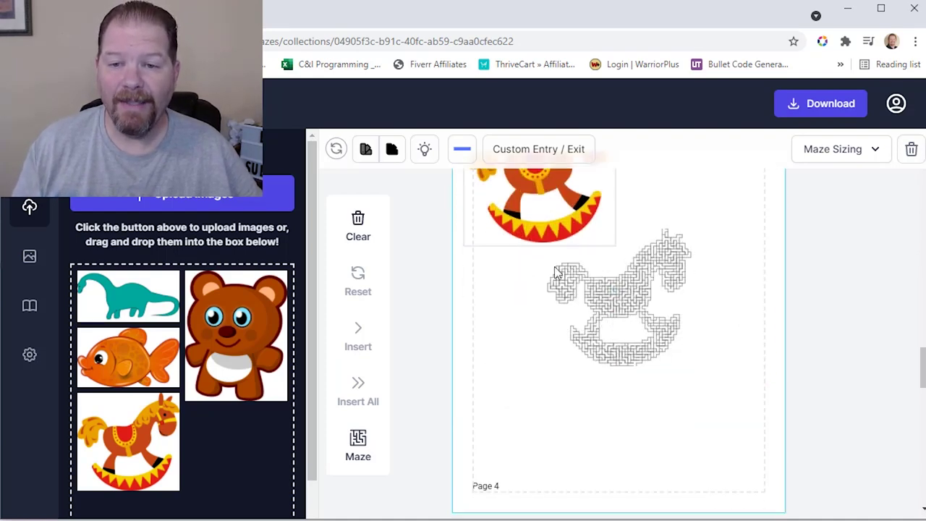
{"action": "scroll", "coordinate": [587, 350], "scroll_direction": "down", "scroll_amount": 4}
{"action": "scroll", "coordinate": [588, 352], "scroll_direction": "up", "scroll_amount": 8}
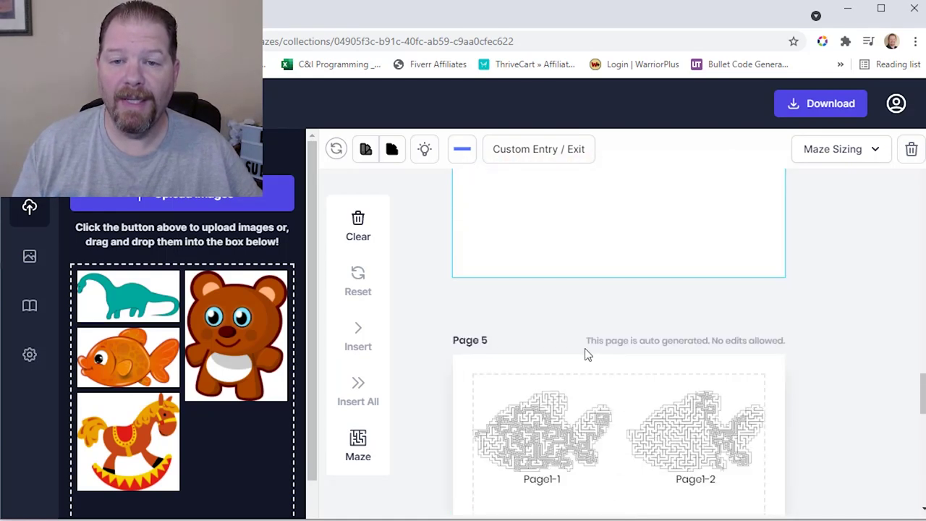
{"action": "scroll", "coordinate": [587, 353], "scroll_direction": "up", "scroll_amount": 4}
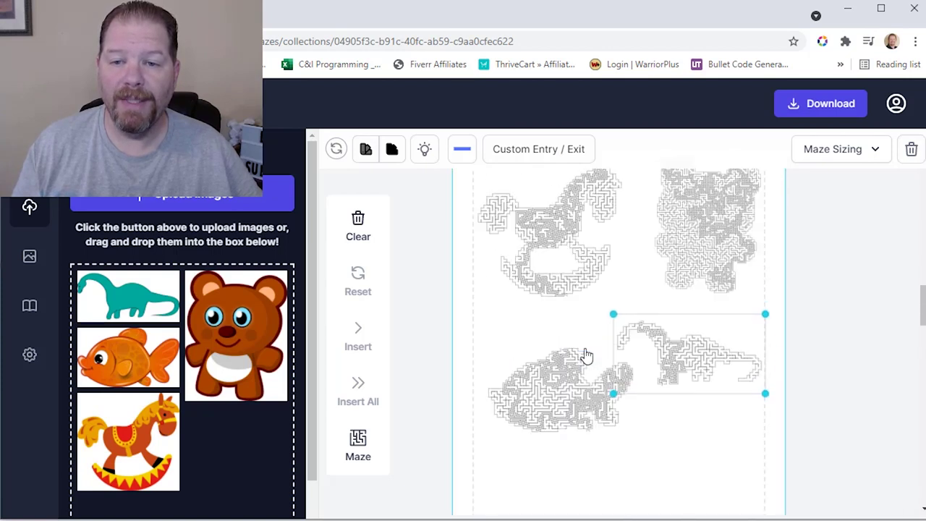
{"action": "scroll", "coordinate": [585, 354], "scroll_direction": "down", "scroll_amount": 3}
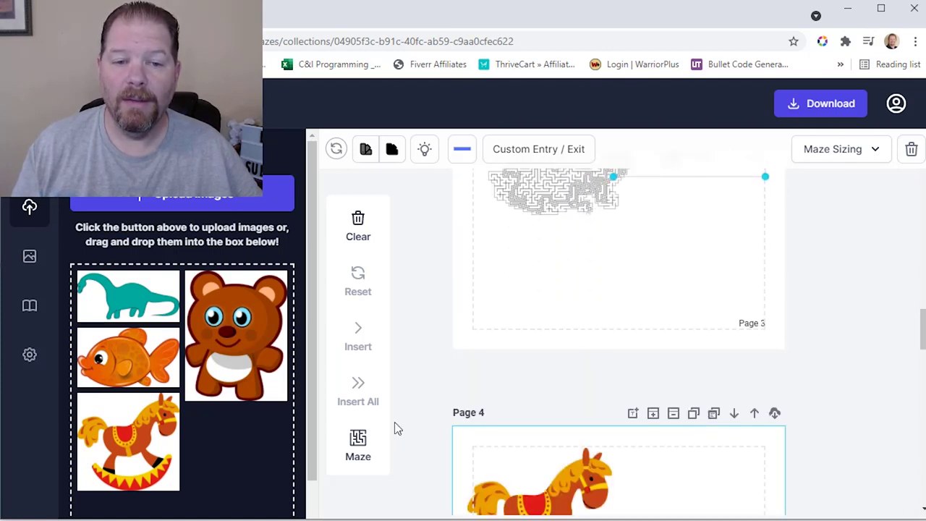
{"action": "scroll", "coordinate": [491, 423], "scroll_direction": "down", "scroll_amount": 4}
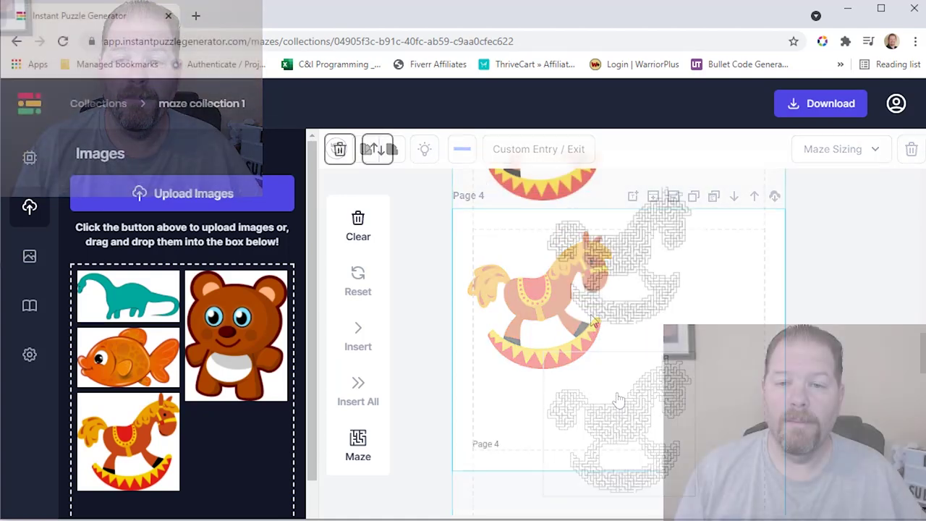
{"action": "scroll", "coordinate": [590, 317], "scroll_direction": "down", "scroll_amount": 5}
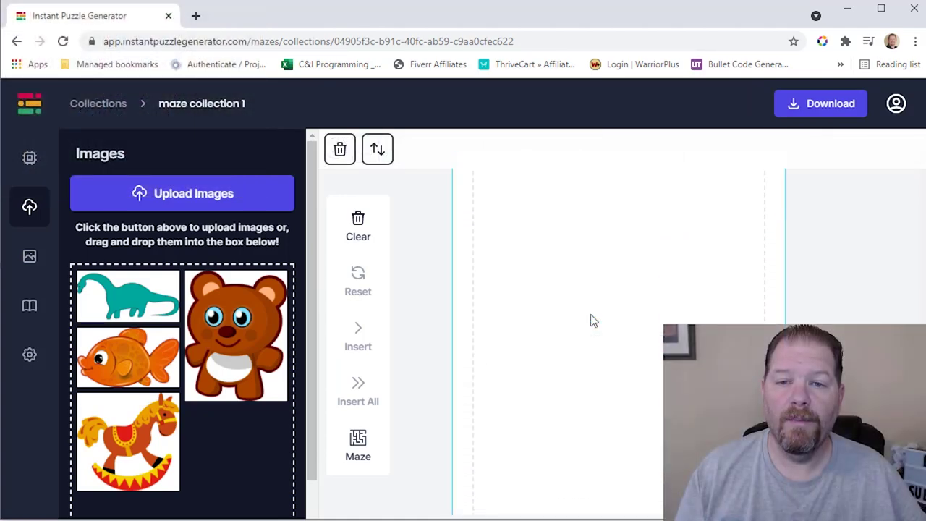
{"action": "scroll", "coordinate": [590, 320], "scroll_direction": "up", "scroll_amount": 1}
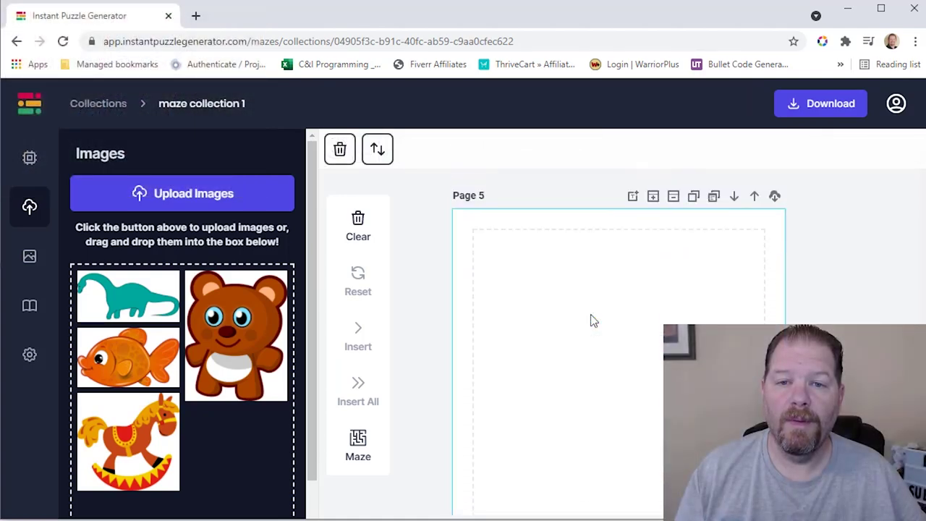
- Apply the DFY treehouse background with the ladder and boy to Page 5
{"action": "left_click", "coordinate": [30, 261]}
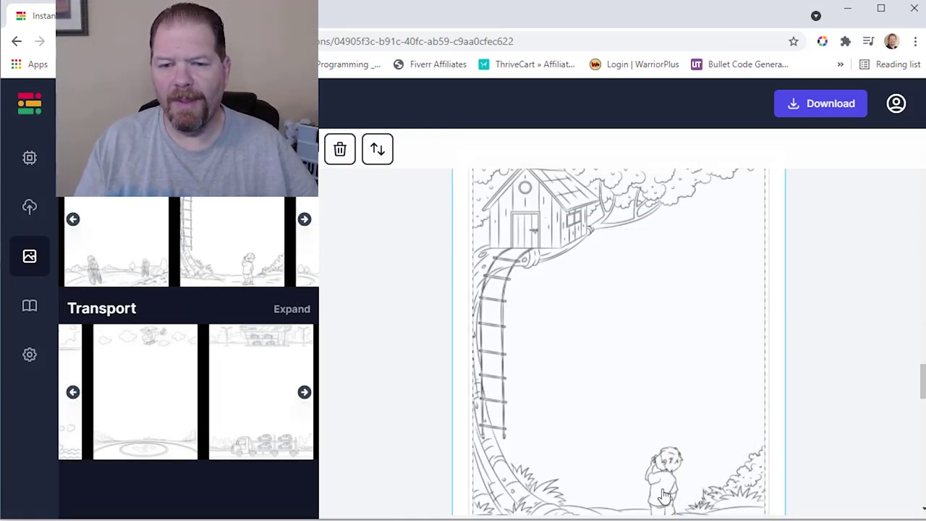
{"action": "scroll", "coordinate": [672, 463], "scroll_direction": "down", "scroll_amount": 1}
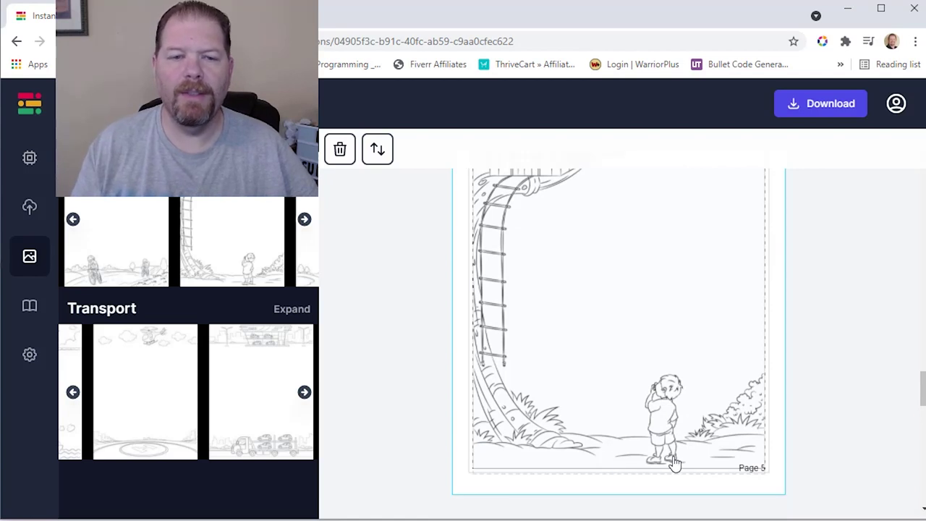
{"action": "left_click", "coordinate": [31, 222]}
- Insert the teal dinosaur picture onto Page 5
{"action": "left_click", "coordinate": [164, 214]}
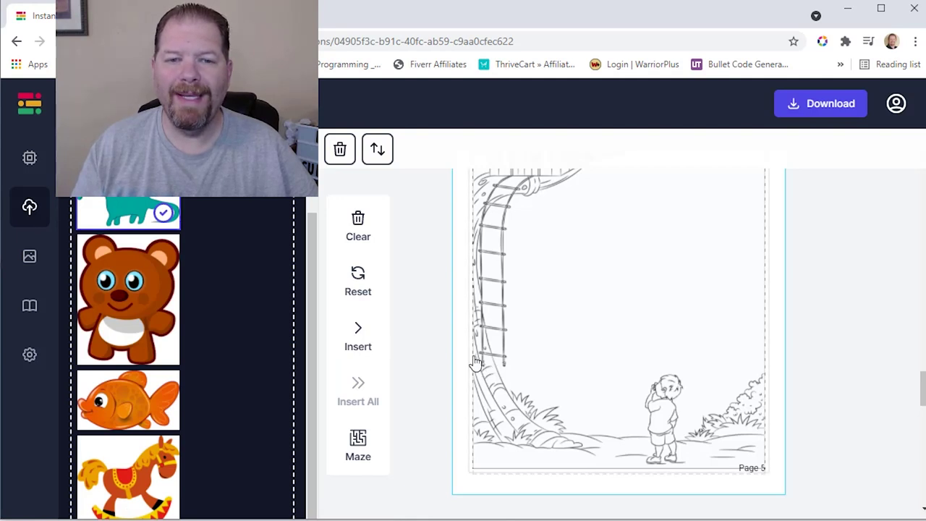
{"action": "scroll", "coordinate": [205, 251], "scroll_direction": "up", "scroll_amount": 1}
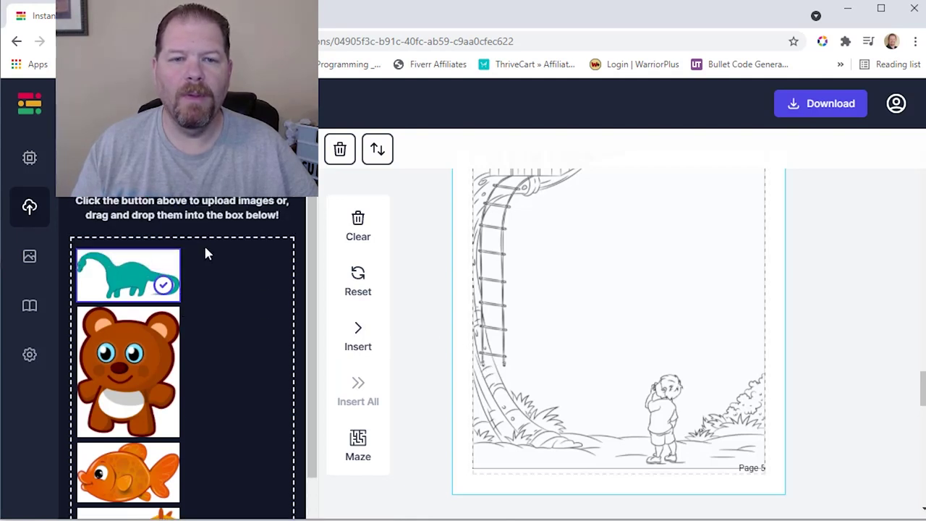
{"action": "scroll", "coordinate": [206, 250], "scroll_direction": "down", "scroll_amount": 1}
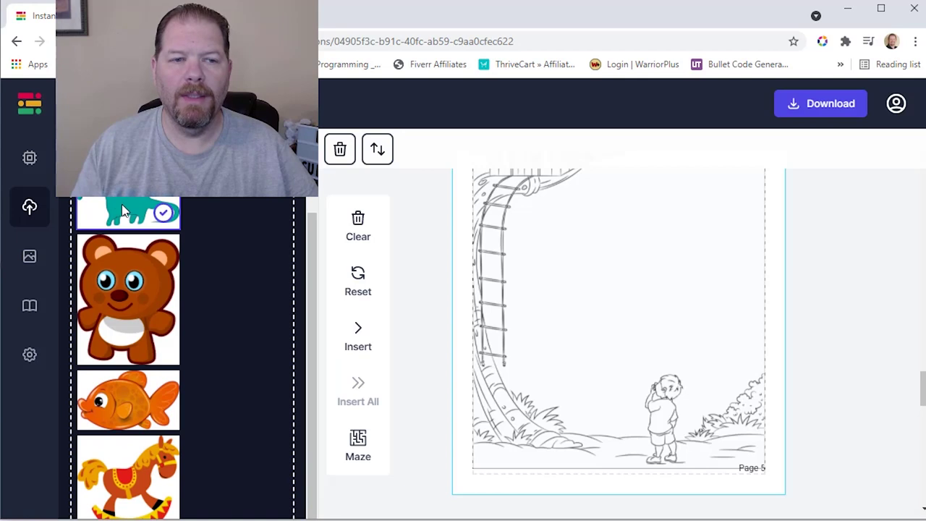
{"action": "left_click", "coordinate": [360, 350]}
- Move the dinosaur to the page middle and enlarge it to nearly the page width
{"action": "left_click_drag", "start_coordinate": [546, 269], "coordinate": [666, 459]}
{"action": "scroll", "coordinate": [586, 423], "scroll_direction": "down", "scroll_amount": 2}
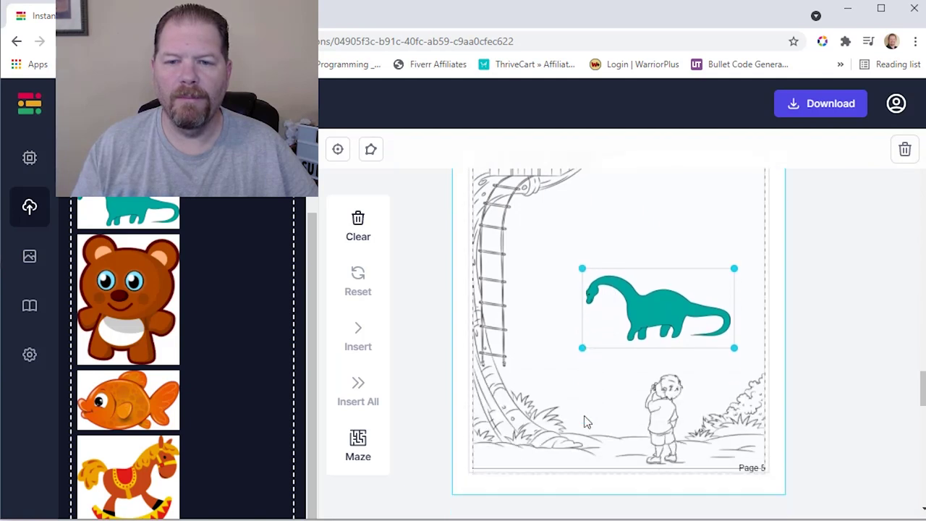
{"action": "scroll", "coordinate": [585, 423], "scroll_direction": "up", "scroll_amount": 1}
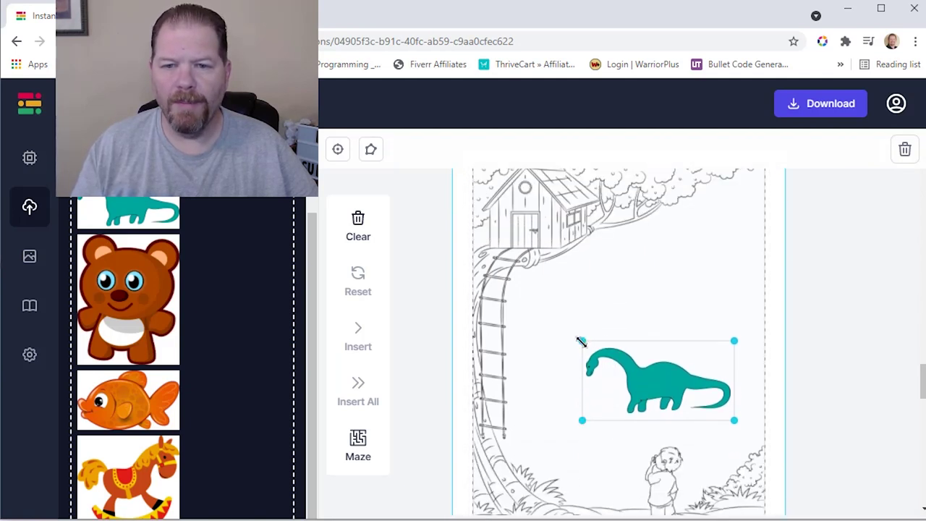
{"action": "left_click_drag", "start_coordinate": [581, 340], "coordinate": [513, 292]}
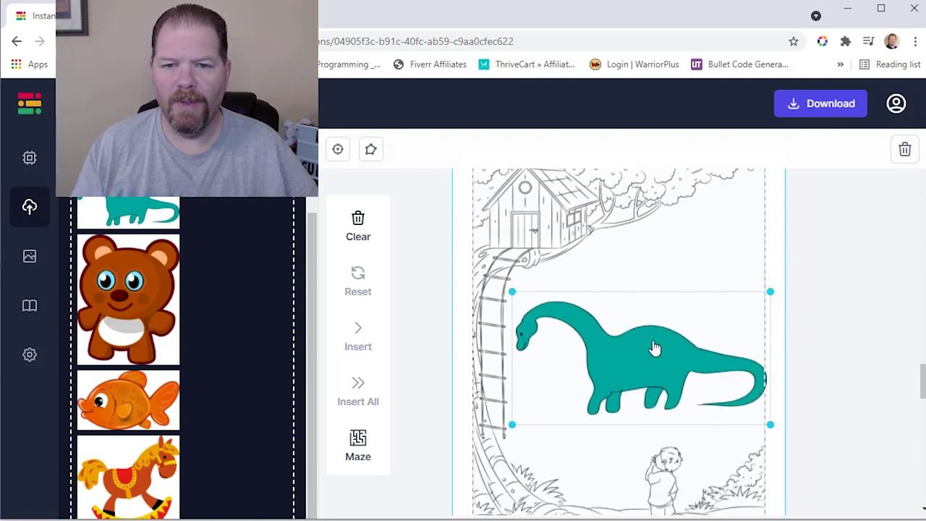
{"action": "left_click_drag", "start_coordinate": [657, 352], "coordinate": [649, 347]}
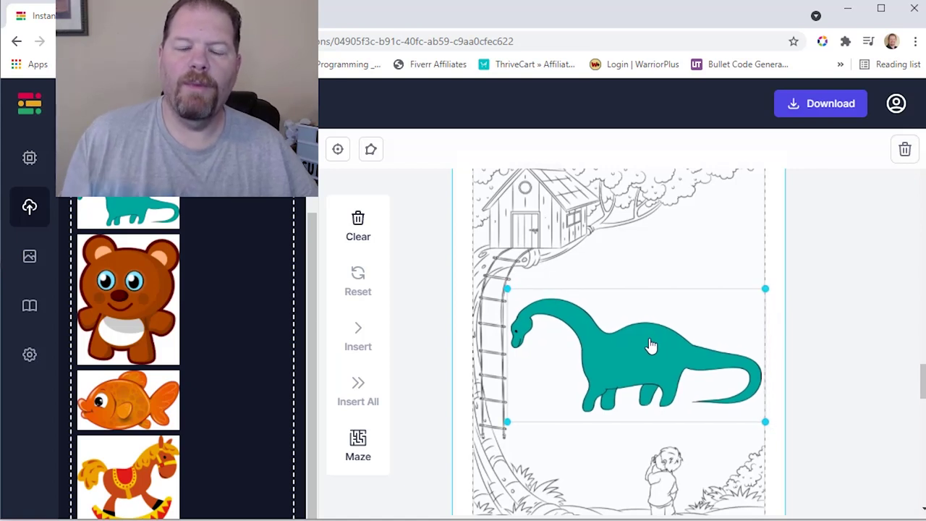
- Replace the dinosaur with a centered dinosaur-shaped maze showing its solution, opening Custom Entry / Exit
{"action": "left_click", "coordinate": [355, 441]}
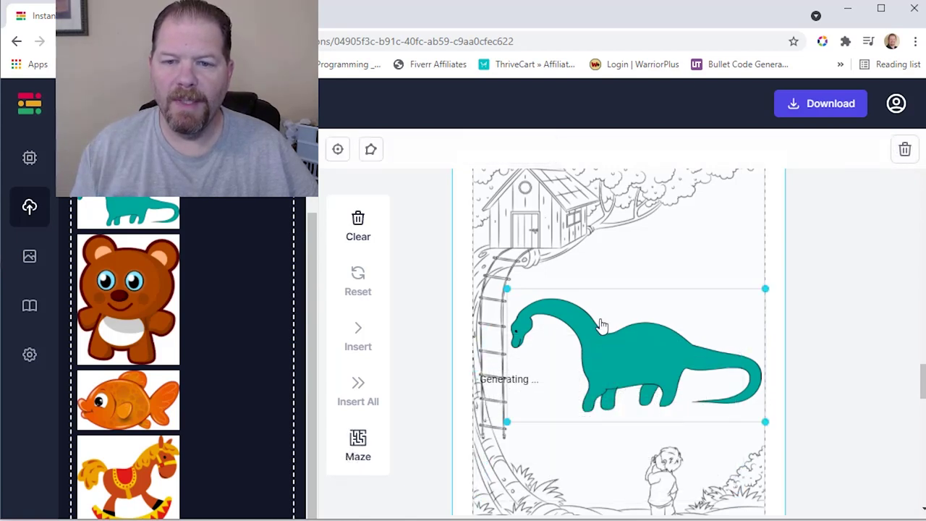
{"action": "key", "text": "Delete"}
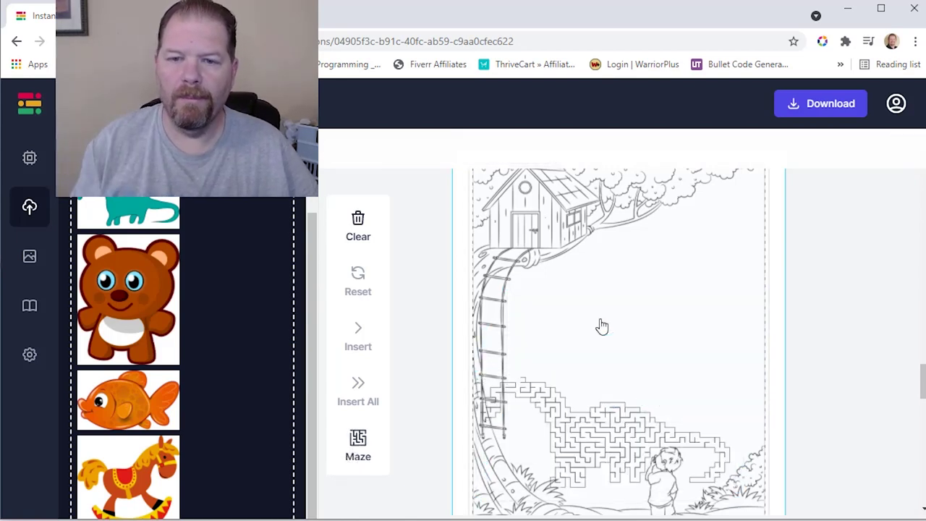
{"action": "left_click_drag", "start_coordinate": [625, 449], "coordinate": [661, 356]}
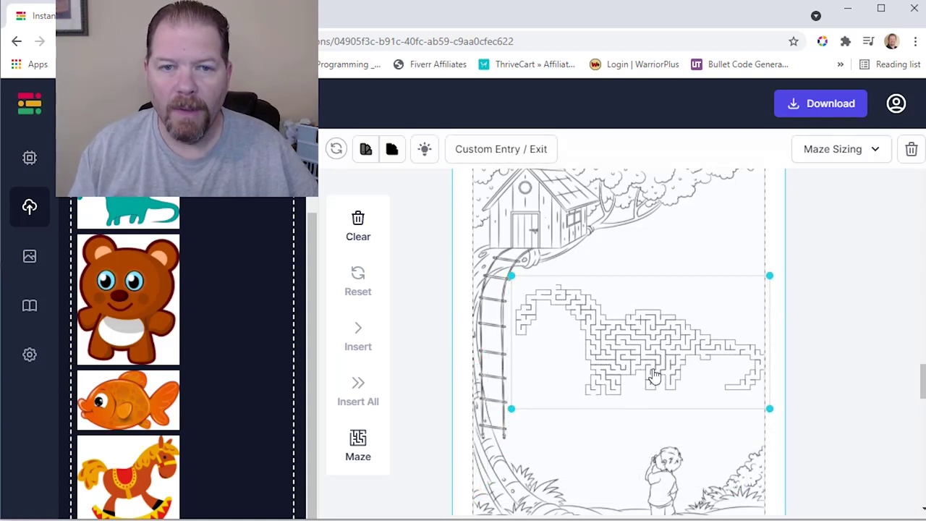
{"action": "left_click", "coordinate": [427, 153]}
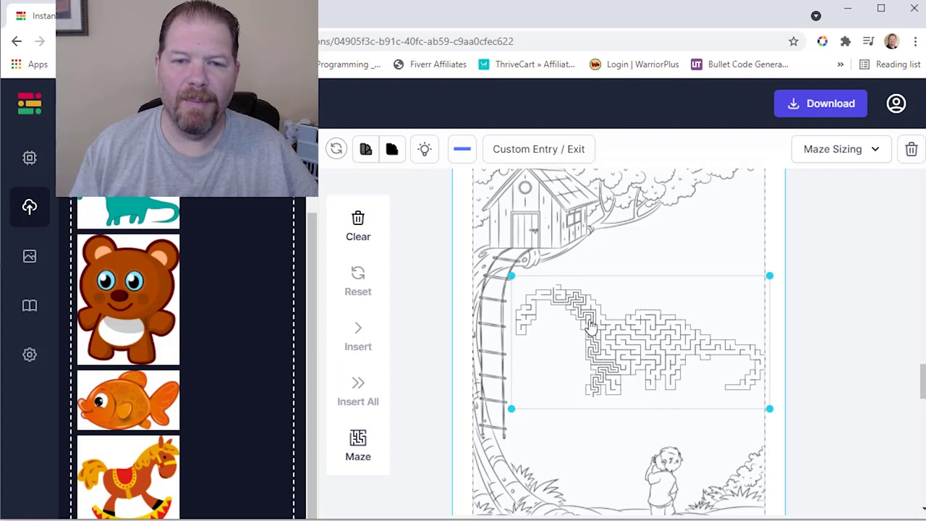
{"action": "left_click", "coordinate": [522, 150]}
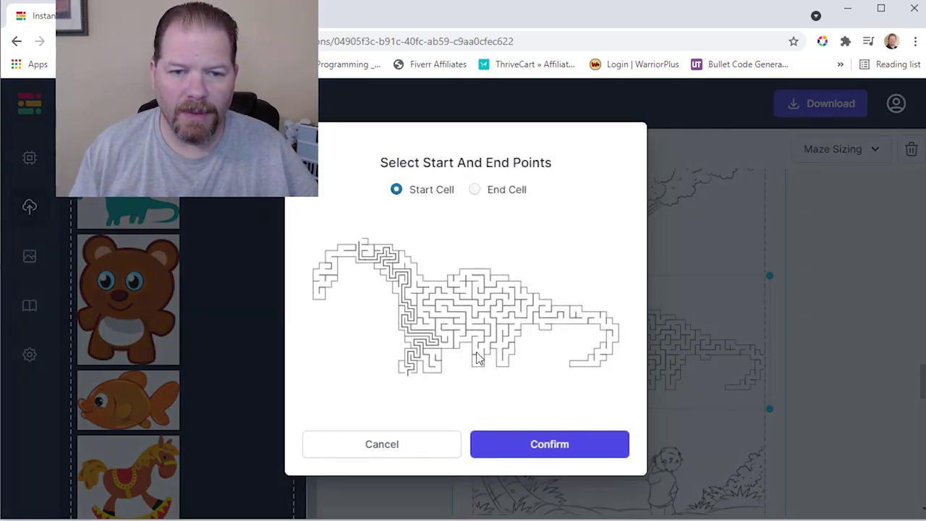
- Cancel Custom Entry / Exit, reopen and close it again, then deselect the maze
{"action": "left_click", "coordinate": [406, 446]}
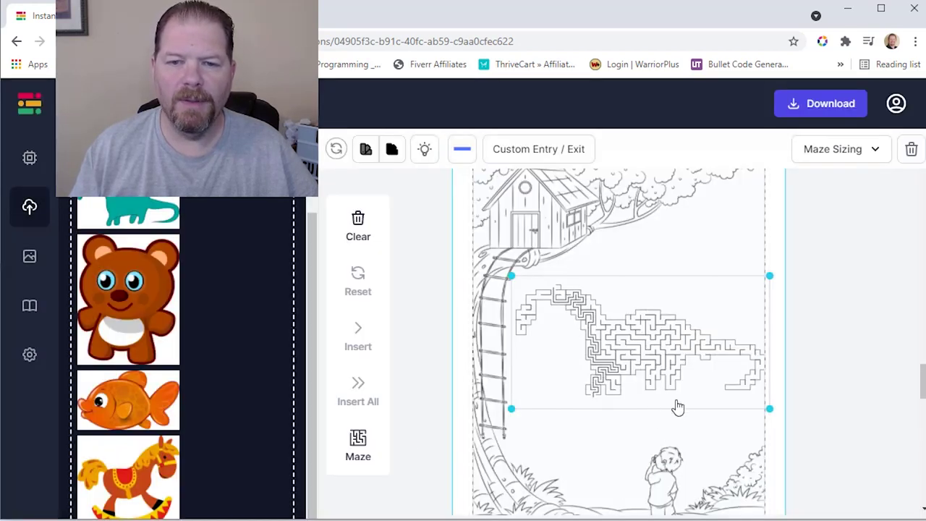
{"action": "left_click", "coordinate": [546, 153]}
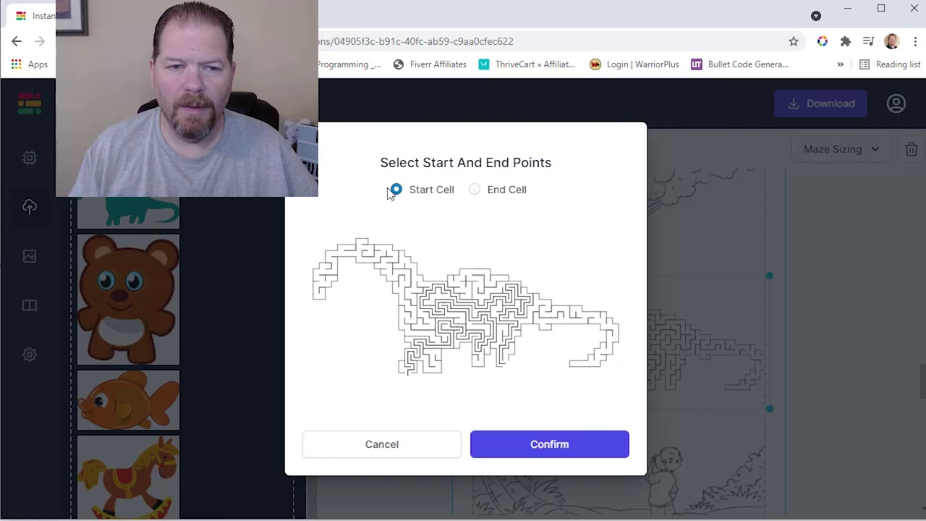
{"action": "left_click", "coordinate": [316, 274]}
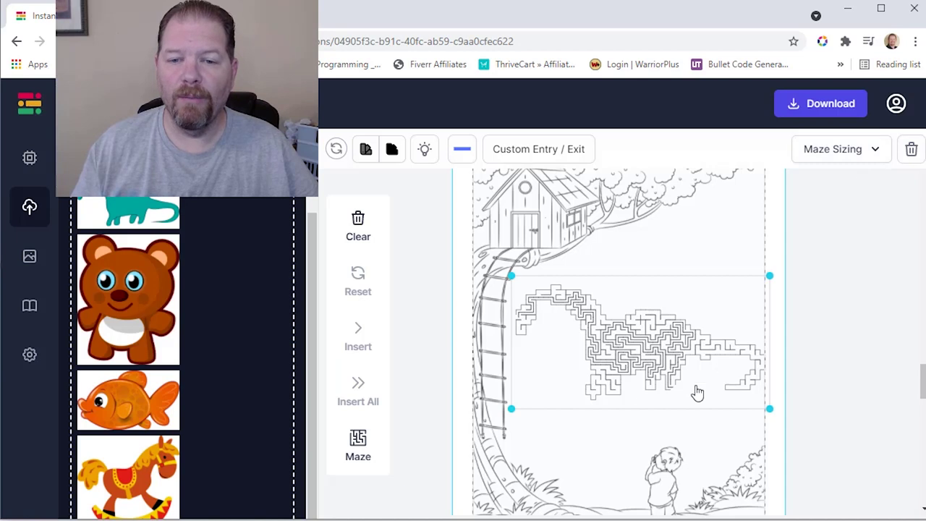
{"action": "left_click", "coordinate": [576, 456]}
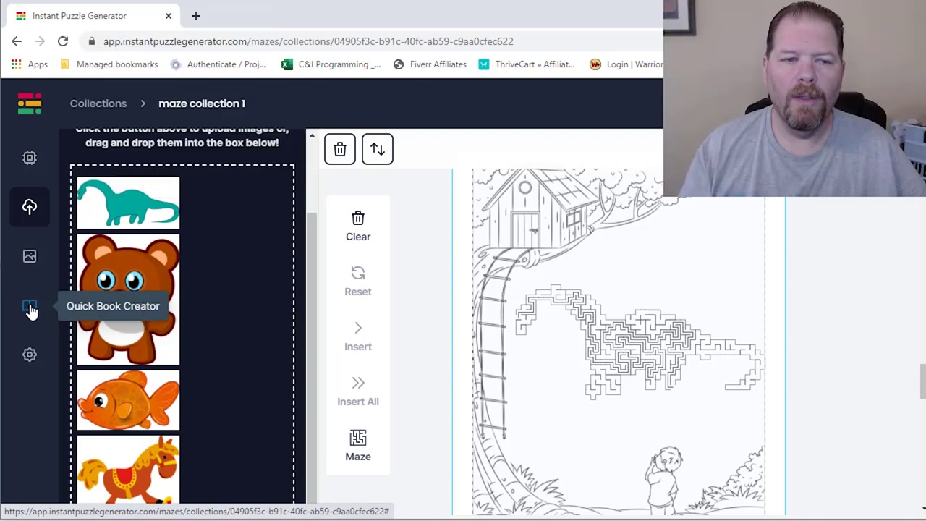
- In Quick Book Creator, include Medium difficulty with 5 rectangle and 0 triangle mazes
{"action": "left_click", "coordinate": [30, 307]}
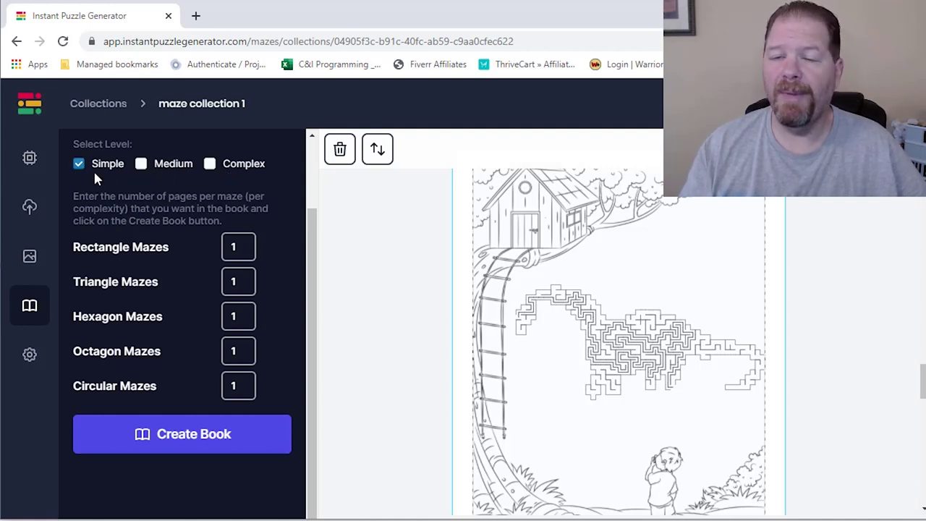
{"action": "left_click", "coordinate": [141, 164]}
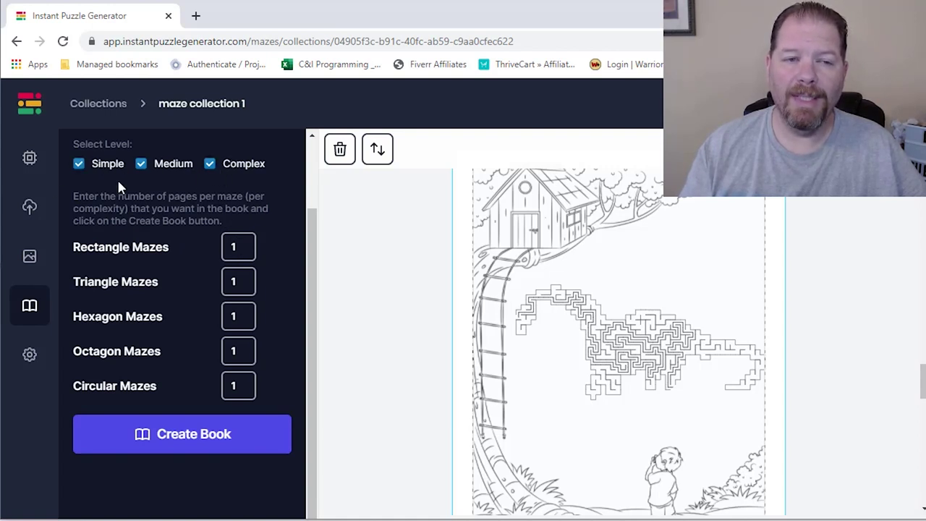
{"action": "double_click", "coordinate": [223, 246]}
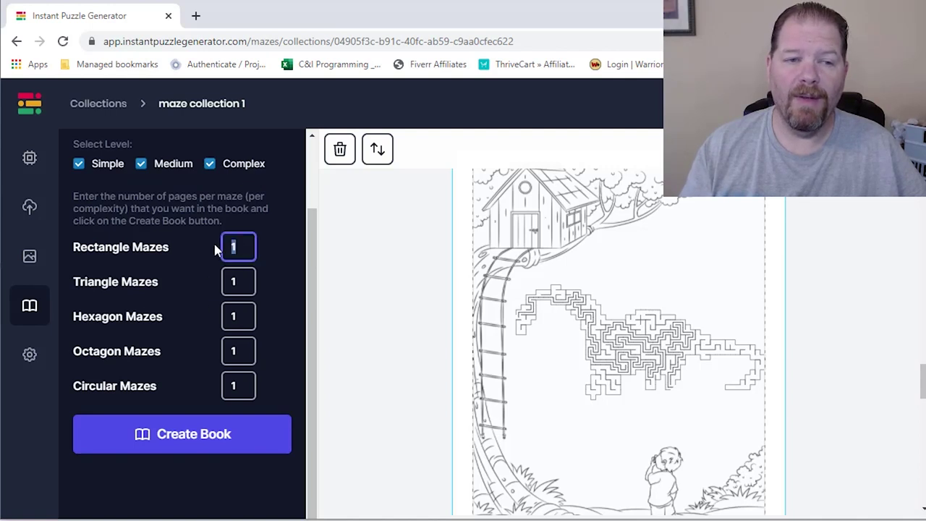
{"action": "type", "text": "5"}
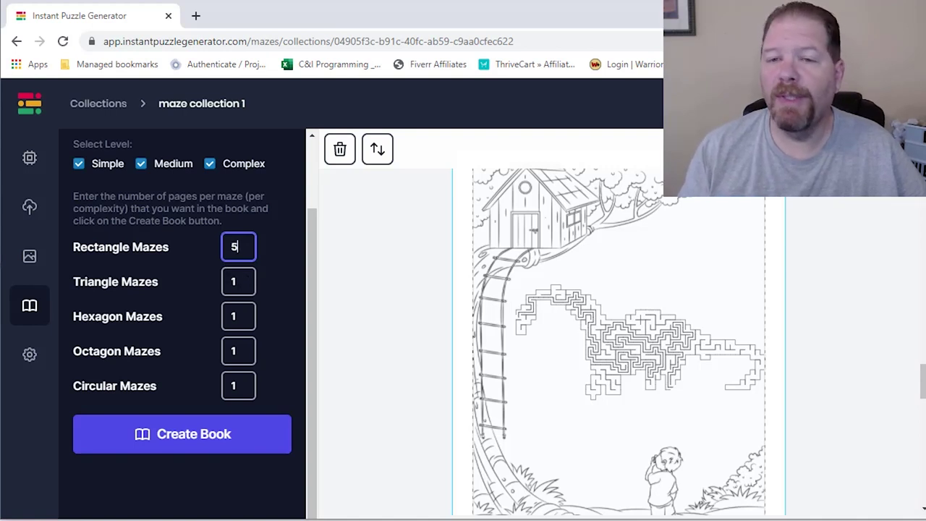
{"action": "key", "text": "Tab"}
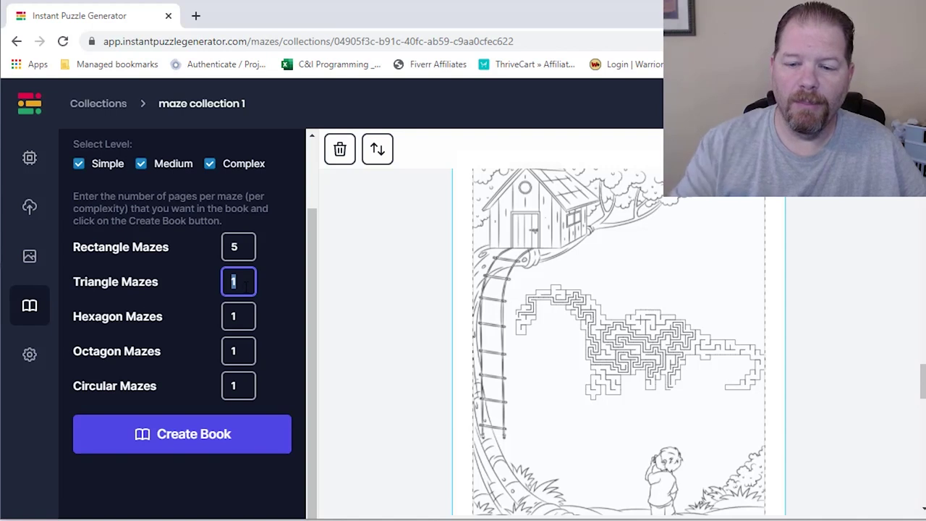
{"action": "type", "text": "0"}
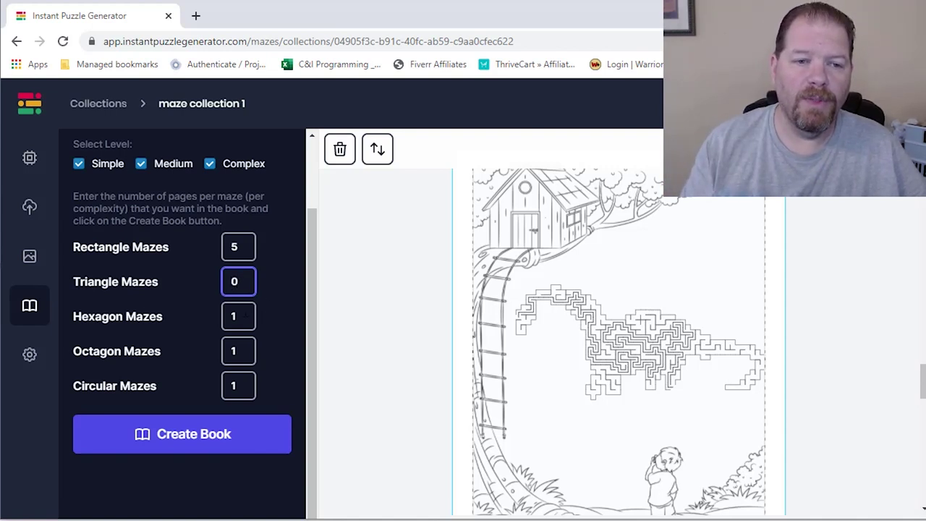
- Set 5 hexagon, 5 octagon and 3 circular mazes and generate the book
{"action": "key", "text": "Tab"}
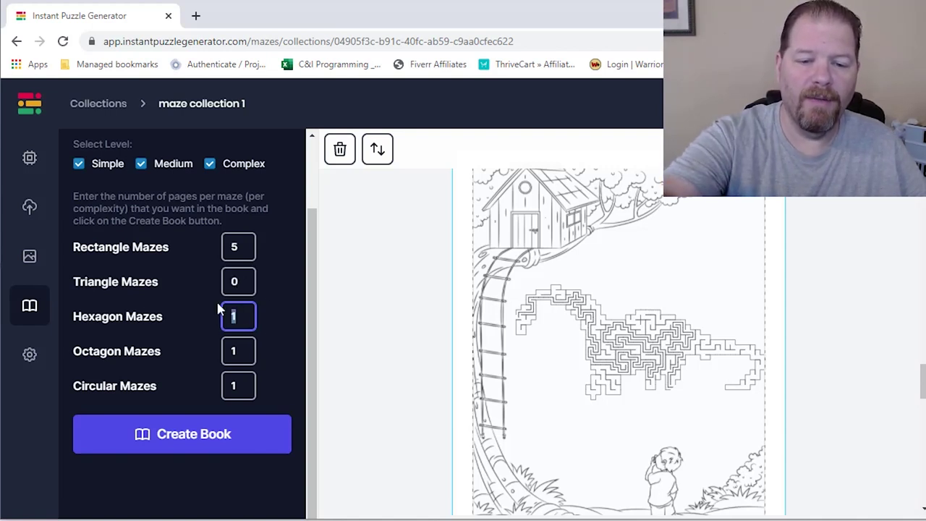
{"action": "type", "text": "5"}
{"action": "left_click", "coordinate": [226, 353]}
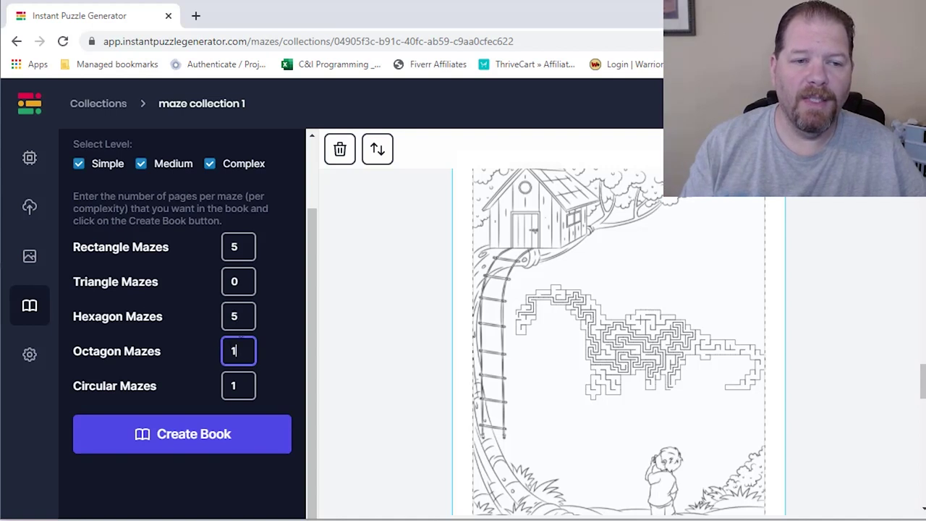
{"action": "type", "text": "5"}
{"action": "key", "text": "Tab"}
{"action": "type", "text": "3"}
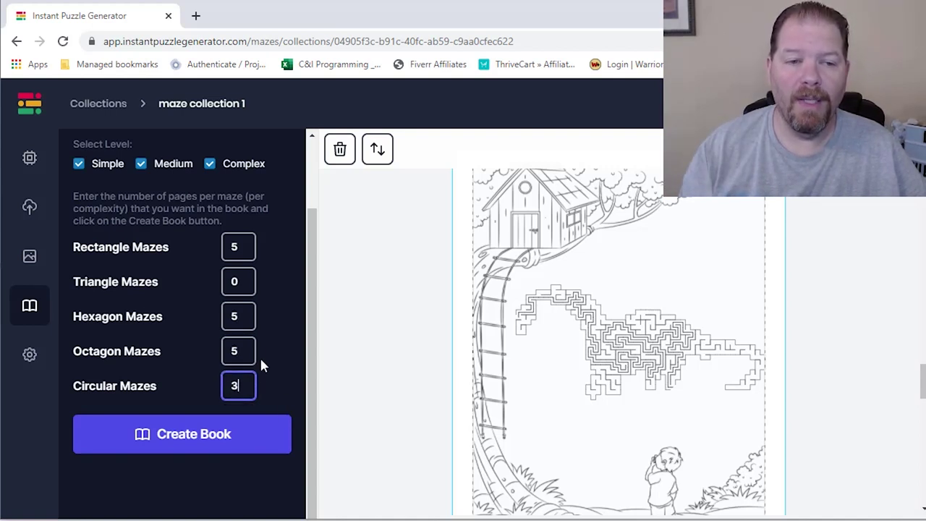
{"action": "left_click", "coordinate": [215, 444]}
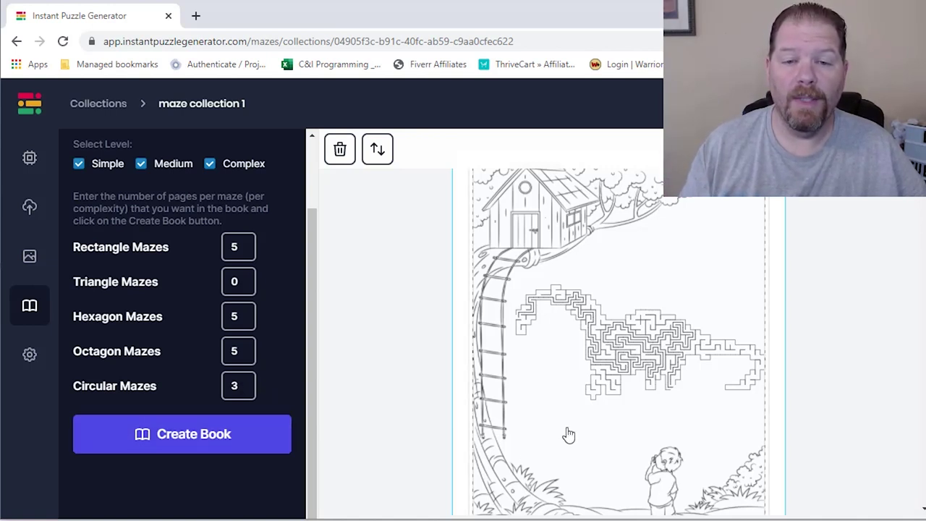
- Review the generated hexagon maze pages and select the whole maze title template
{"action": "scroll", "coordinate": [569, 432], "scroll_direction": "down", "scroll_amount": 3}
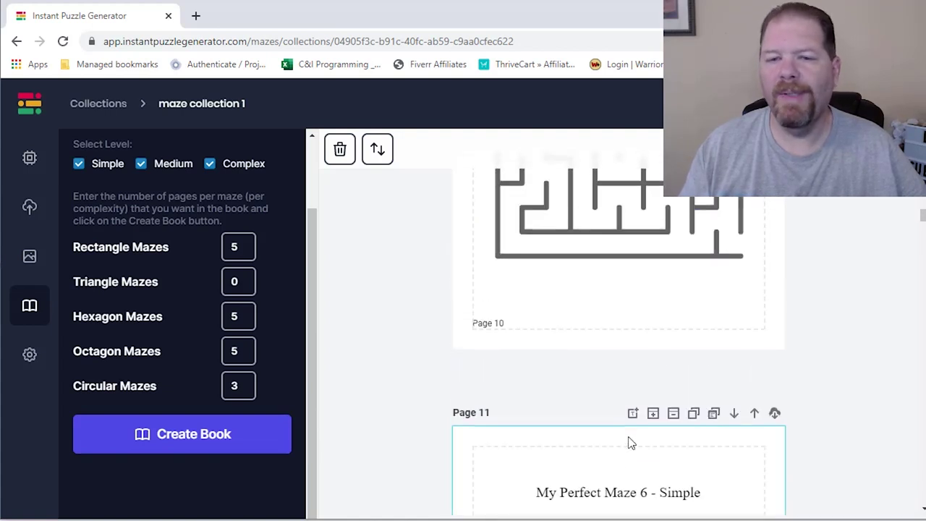
{"action": "scroll", "coordinate": [611, 424], "scroll_direction": "up", "scroll_amount": 7}
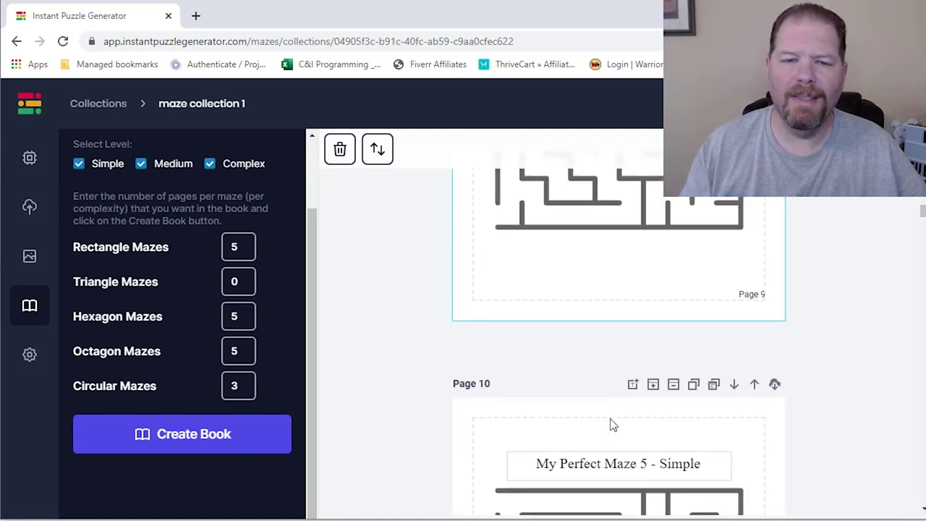
{"action": "scroll", "coordinate": [234, 247], "scroll_direction": "up", "scroll_amount": 2}
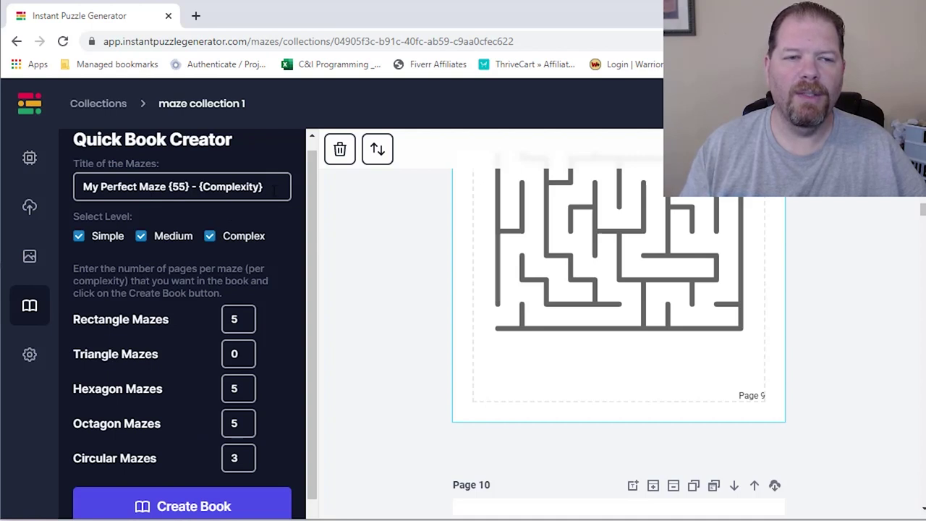
{"action": "left_click_drag", "start_coordinate": [274, 188], "coordinate": [70, 189]}
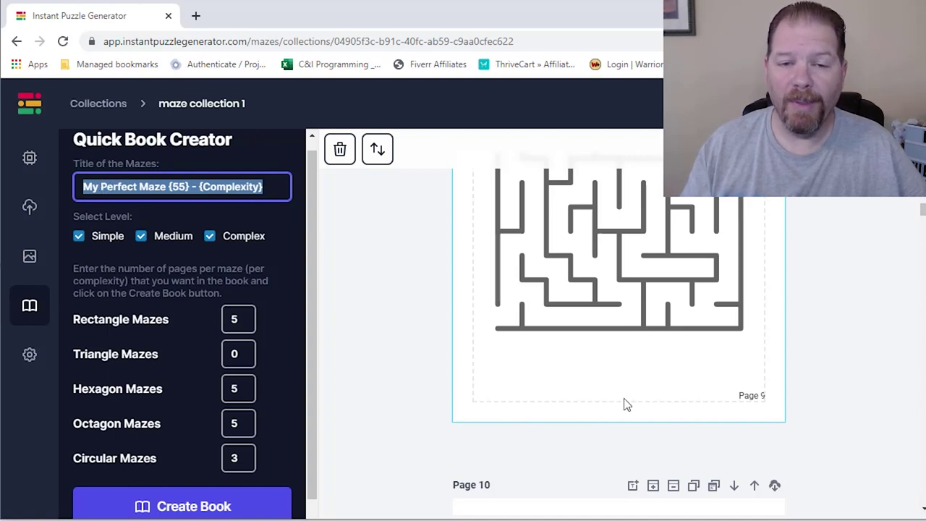
- Check the maze pages through Page 15, then shuffle them with Randomize Pages
{"action": "scroll", "coordinate": [623, 403], "scroll_direction": "up", "scroll_amount": 3}
{"action": "scroll", "coordinate": [616, 416], "scroll_direction": "up", "scroll_amount": 2}
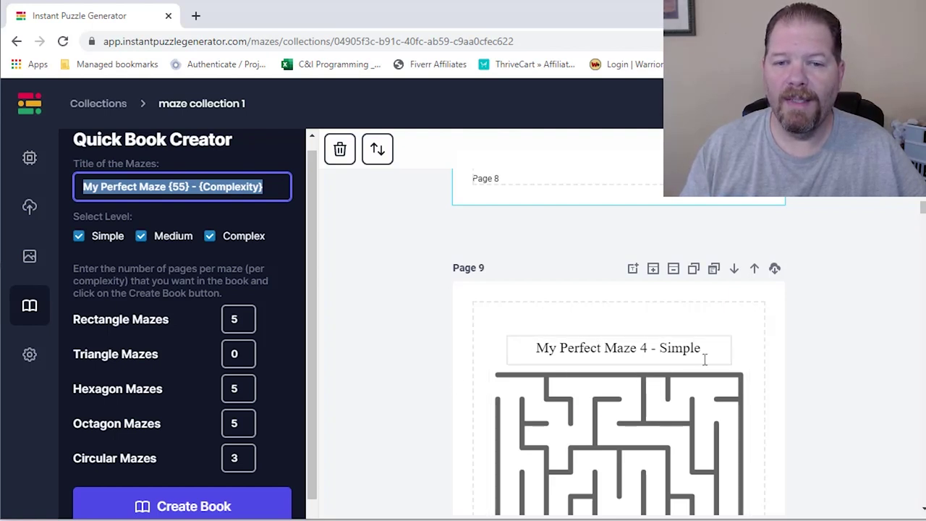
{"action": "scroll", "coordinate": [629, 441], "scroll_direction": "up", "scroll_amount": 5}
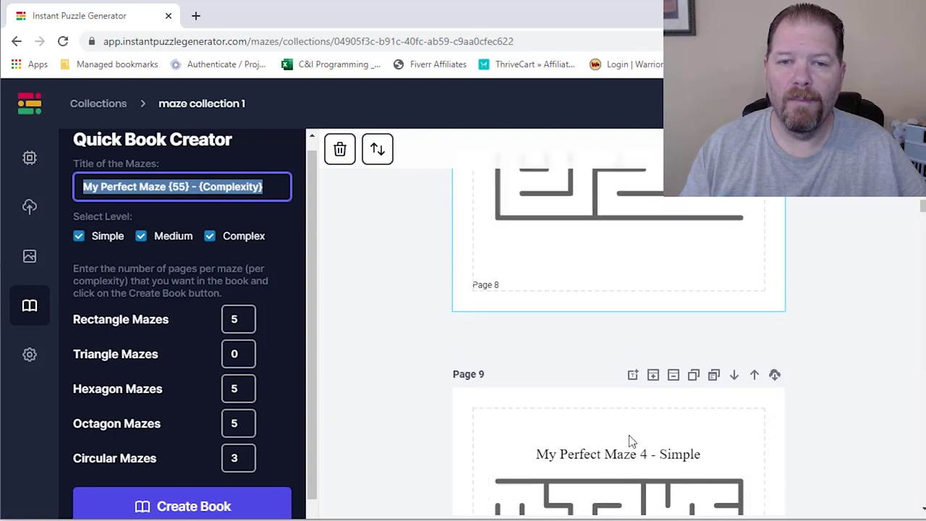
{"action": "scroll", "coordinate": [578, 456], "scroll_direction": "up", "scroll_amount": 2}
{"action": "scroll", "coordinate": [549, 460], "scroll_direction": "down", "scroll_amount": 1}
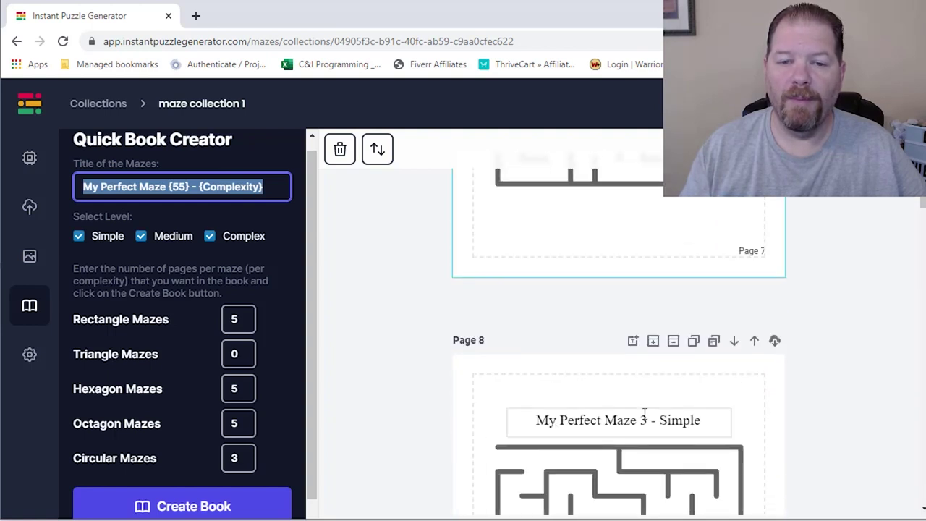
{"action": "scroll", "coordinate": [680, 434], "scroll_direction": "down", "scroll_amount": 6}
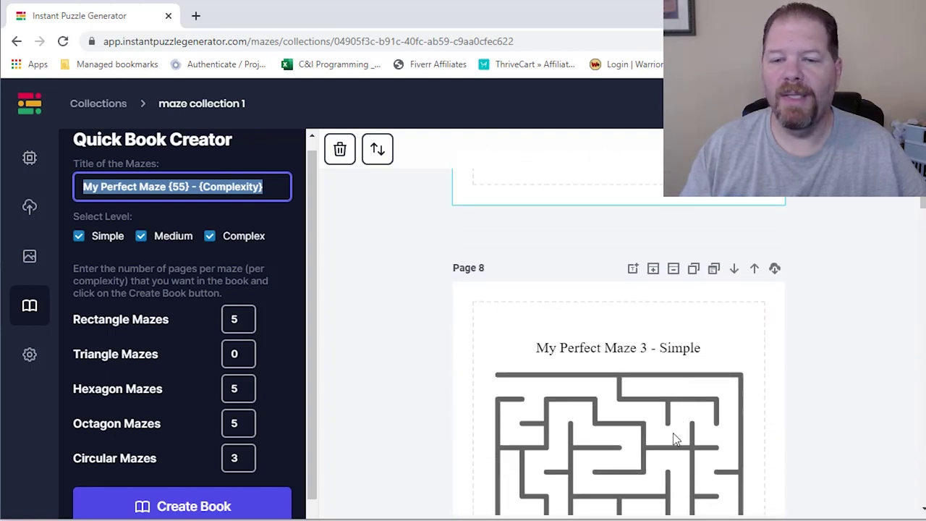
{"action": "scroll", "coordinate": [674, 441], "scroll_direction": "down", "scroll_amount": 15}
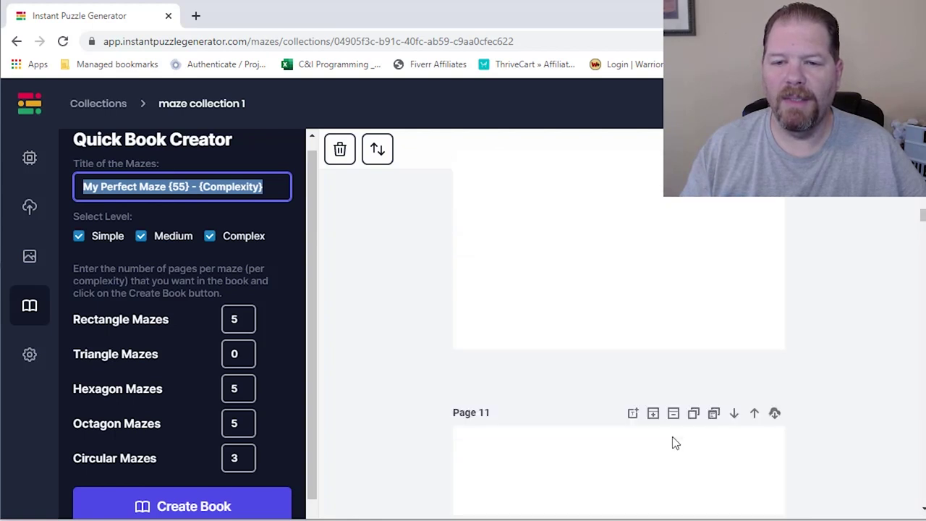
{"action": "scroll", "coordinate": [674, 442], "scroll_direction": "down", "scroll_amount": 3}
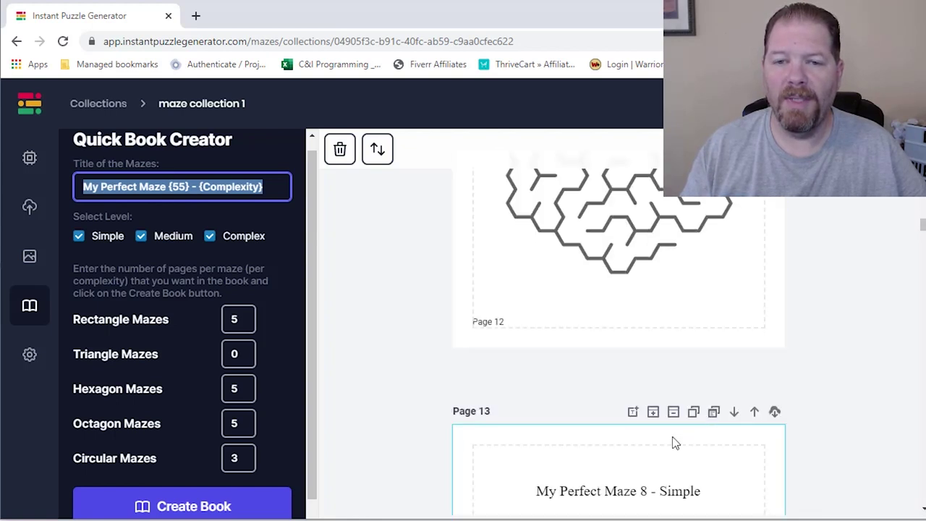
{"action": "scroll", "coordinate": [673, 443], "scroll_direction": "down", "scroll_amount": 1}
{"action": "scroll", "coordinate": [673, 443], "scroll_direction": "up", "scroll_amount": 1}
{"action": "scroll", "coordinate": [673, 443], "scroll_direction": "down", "scroll_amount": 10}
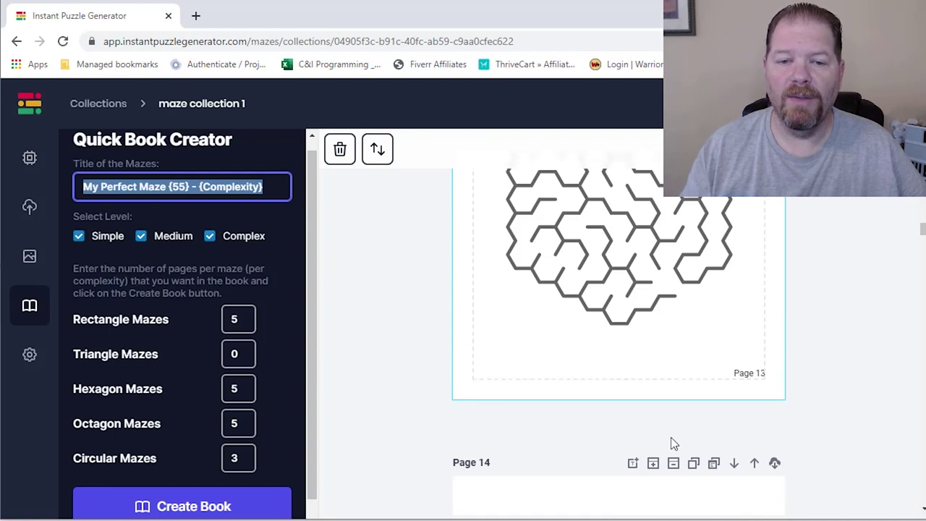
{"action": "scroll", "coordinate": [672, 443], "scroll_direction": "down", "scroll_amount": 5}
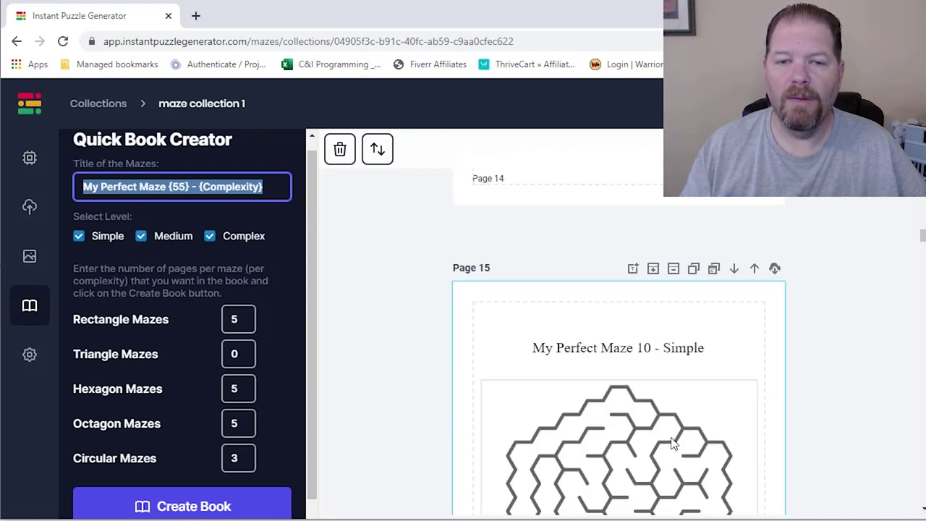
{"action": "scroll", "coordinate": [661, 436], "scroll_direction": "up", "scroll_amount": 6}
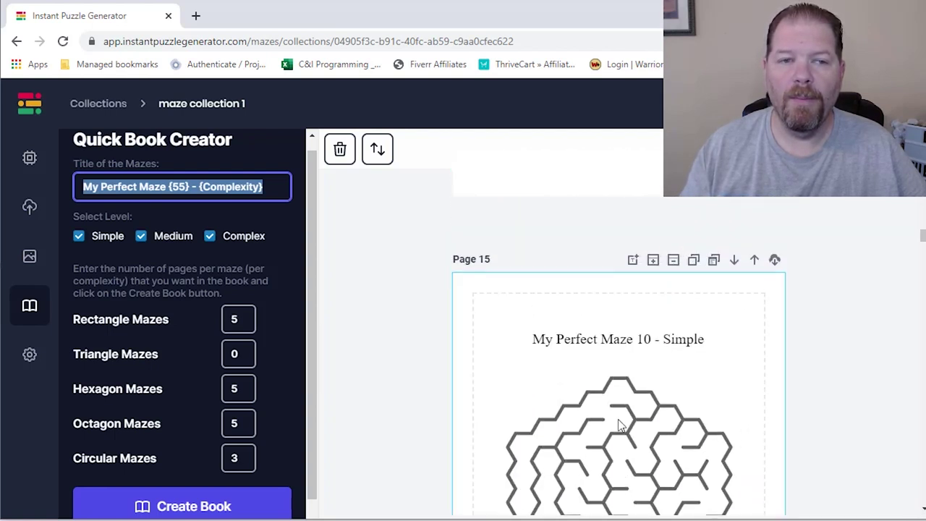
{"action": "scroll", "coordinate": [390, 186], "scroll_direction": "up", "scroll_amount": 3}
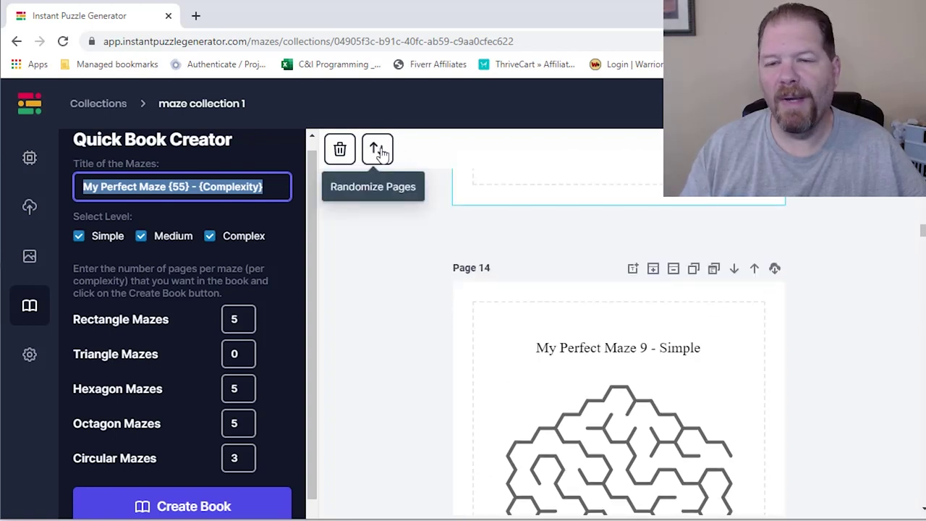
{"action": "left_click", "coordinate": [378, 150]}
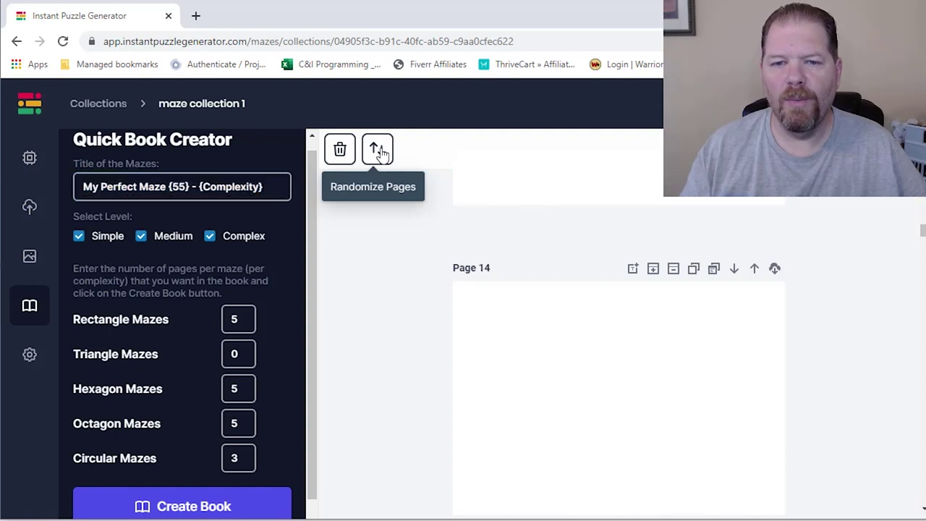
{"action": "scroll", "coordinate": [687, 386], "scroll_direction": "up", "scroll_amount": 4}
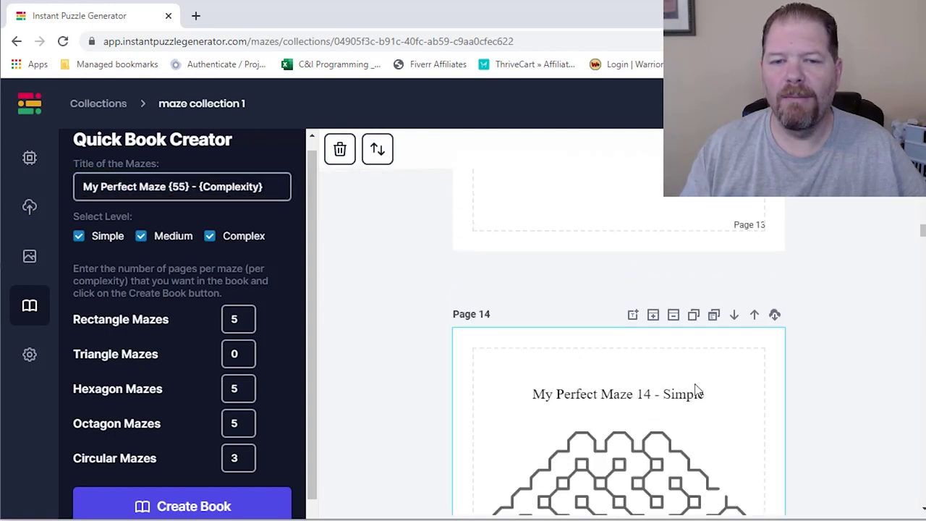
{"action": "scroll", "coordinate": [696, 391], "scroll_direction": "up", "scroll_amount": 3}
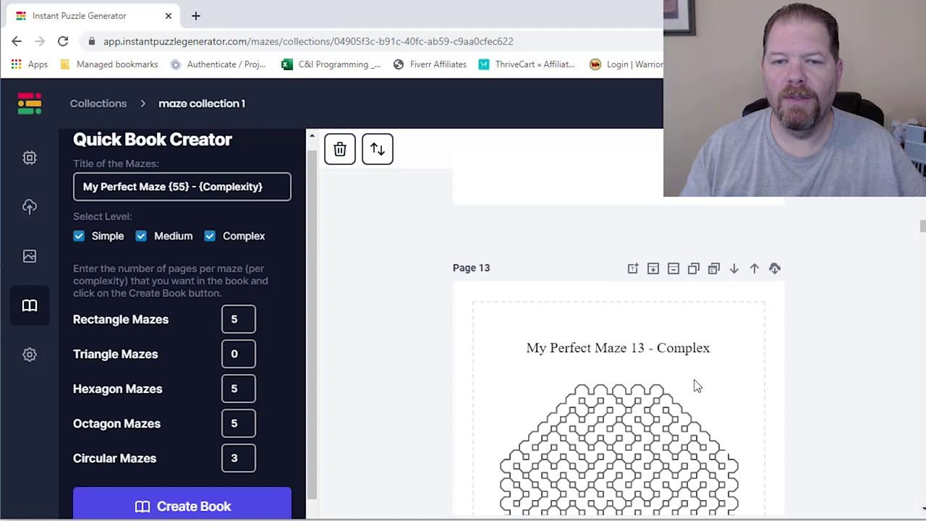
{"action": "scroll", "coordinate": [625, 380], "scroll_direction": "up", "scroll_amount": 2}
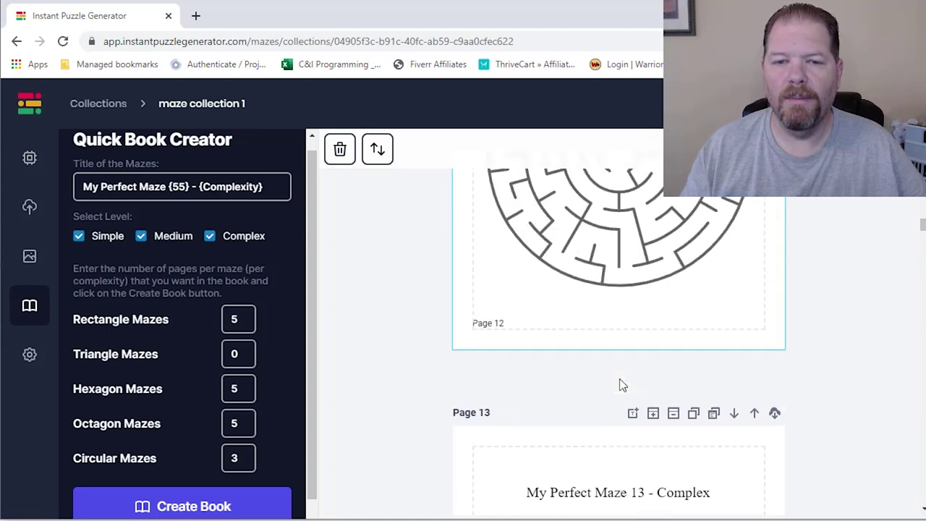
{"action": "scroll", "coordinate": [619, 378], "scroll_direction": "down", "scroll_amount": 7}
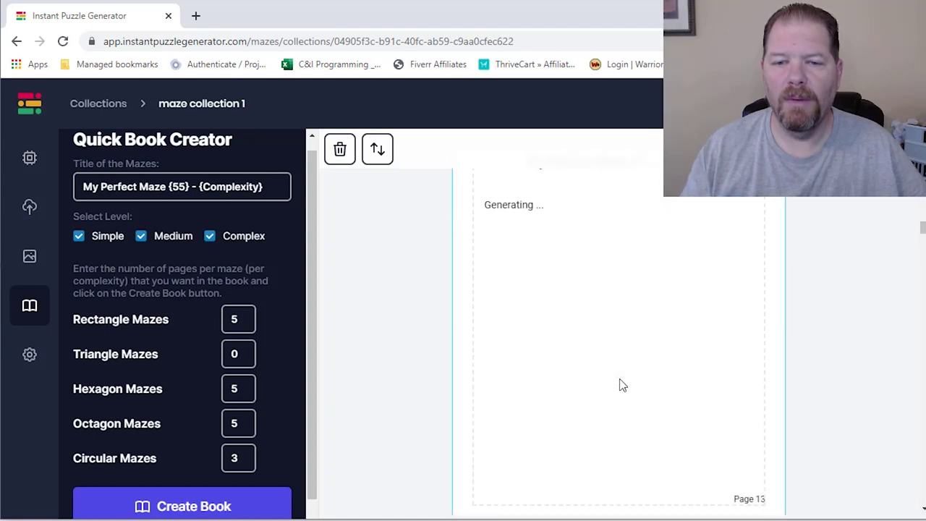
{"action": "scroll", "coordinate": [619, 379], "scroll_direction": "up", "scroll_amount": 1}
{"action": "scroll", "coordinate": [619, 385], "scroll_direction": "up", "scroll_amount": 2}
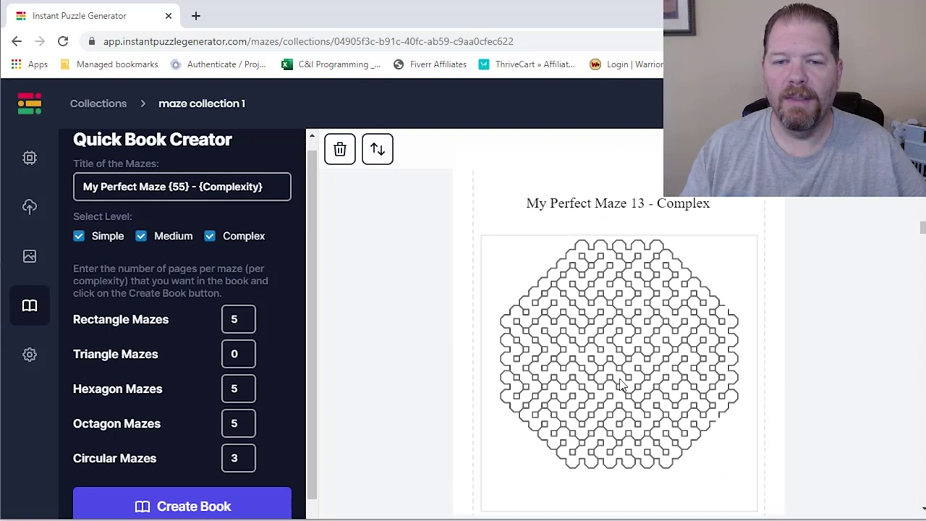
{"action": "scroll", "coordinate": [649, 369], "scroll_direction": "down", "scroll_amount": 5}
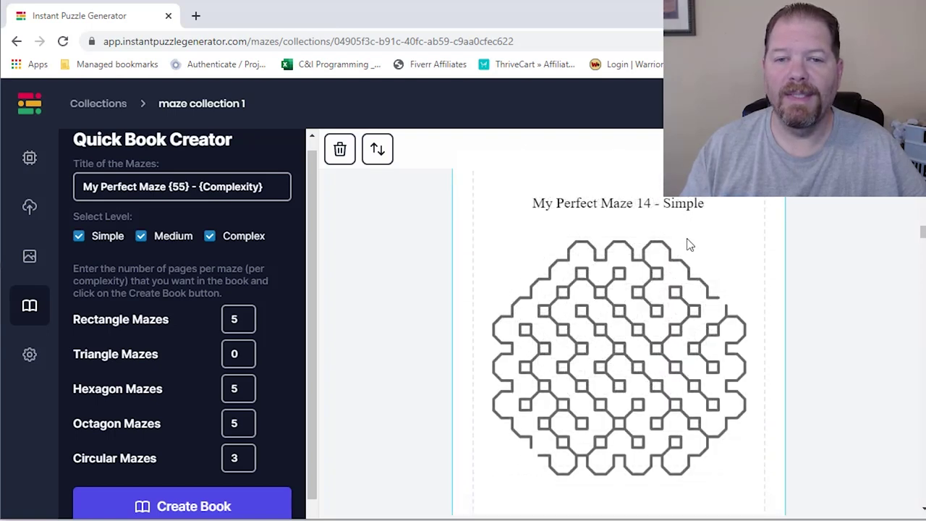
{"action": "scroll", "coordinate": [665, 329], "scroll_direction": "up", "scroll_amount": 5}
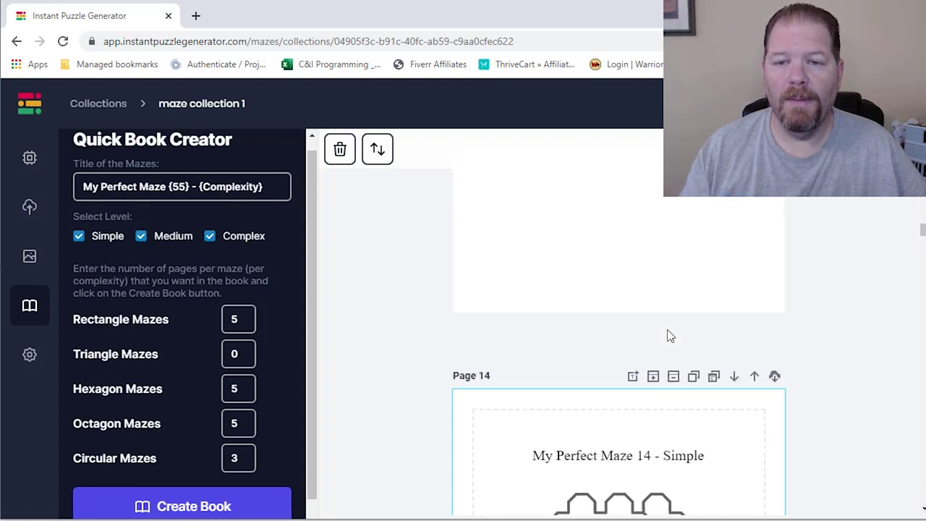
{"action": "scroll", "coordinate": [669, 335], "scroll_direction": "up", "scroll_amount": 5}
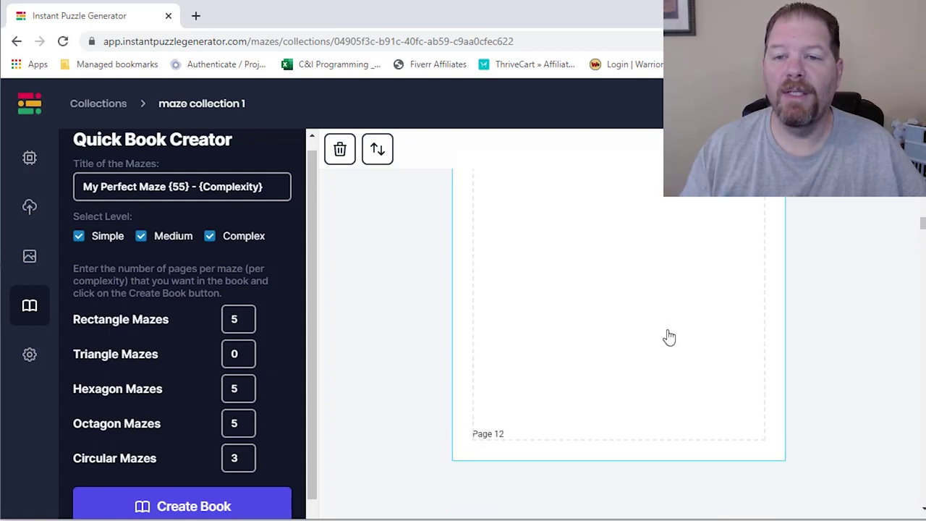
{"action": "scroll", "coordinate": [669, 335], "scroll_direction": "down", "scroll_amount": 2}
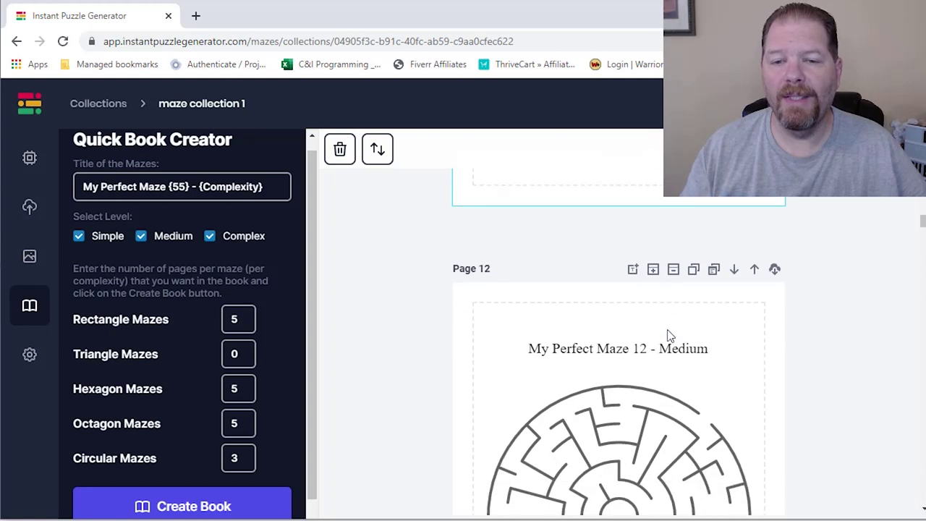
{"action": "scroll", "coordinate": [669, 335], "scroll_direction": "down", "scroll_amount": 1}
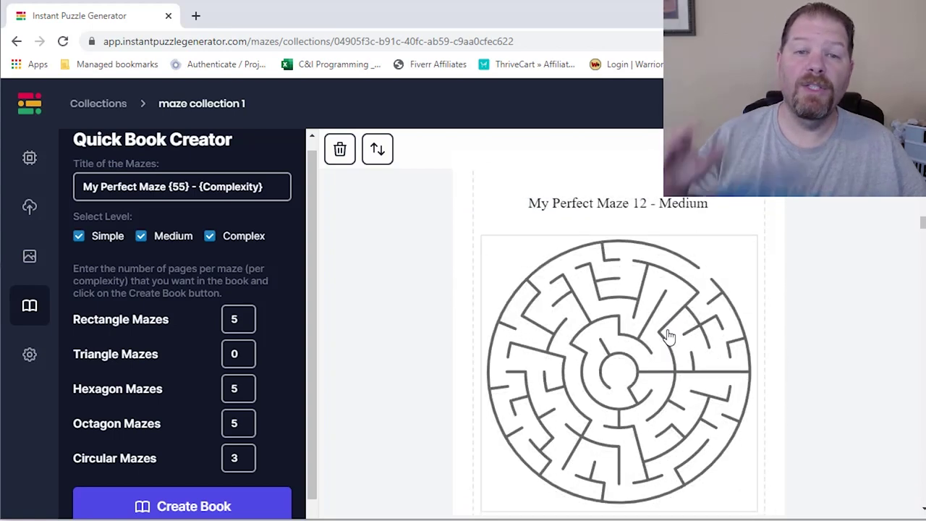